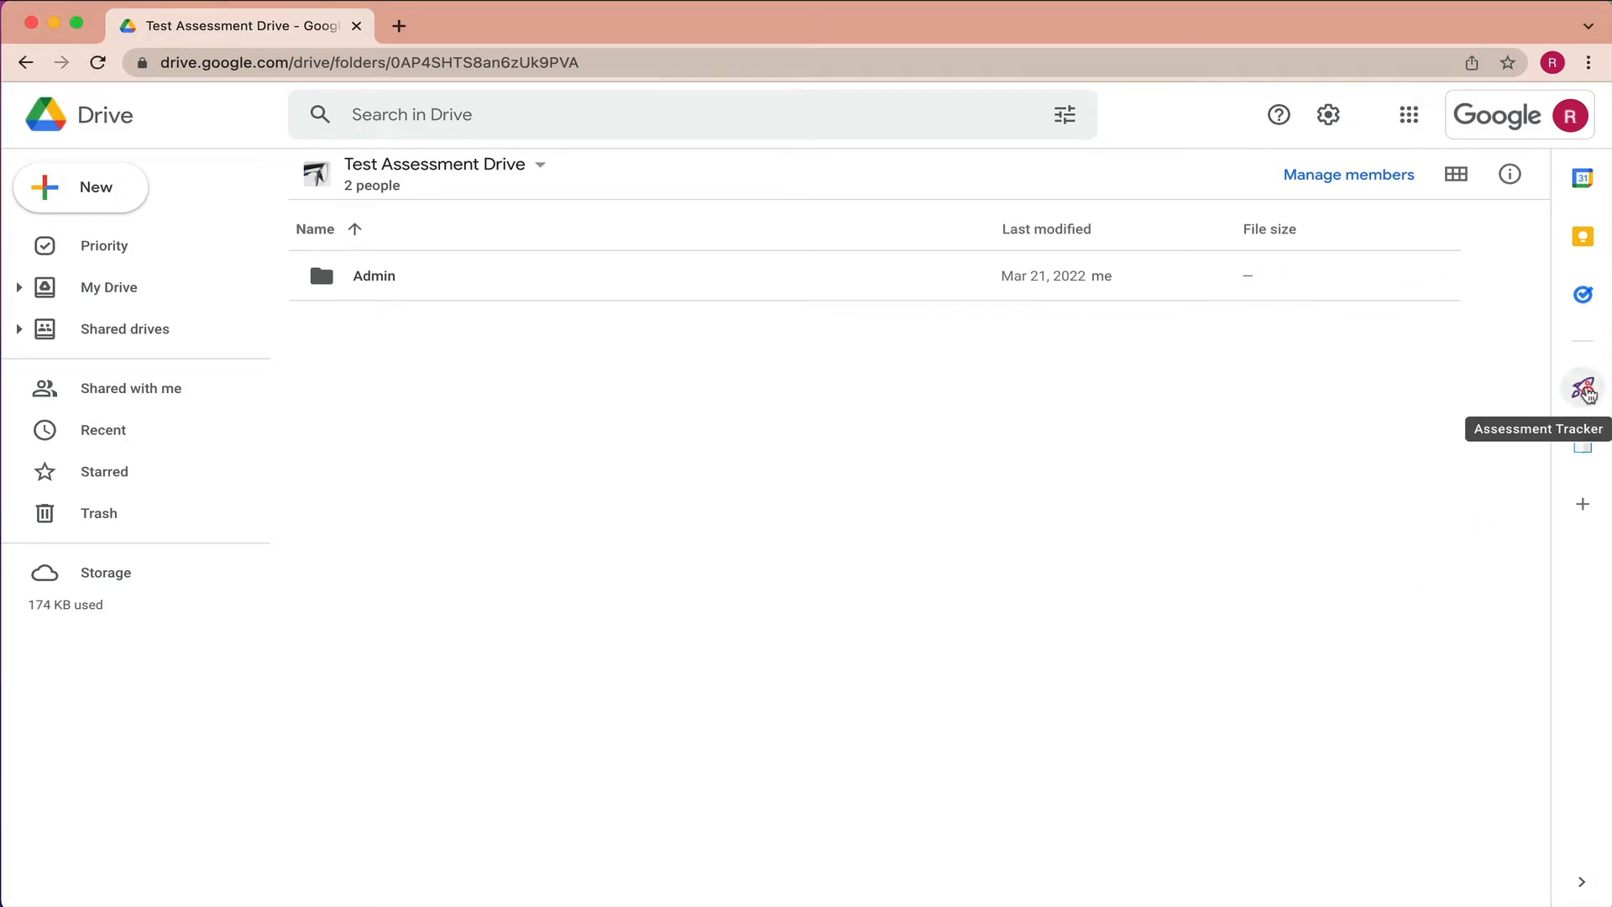
- Open Assessment Tracker's Set-up options and go to the Test Assessment Drive shared drive
{"action": "left_click", "coordinate": [1583, 390]}
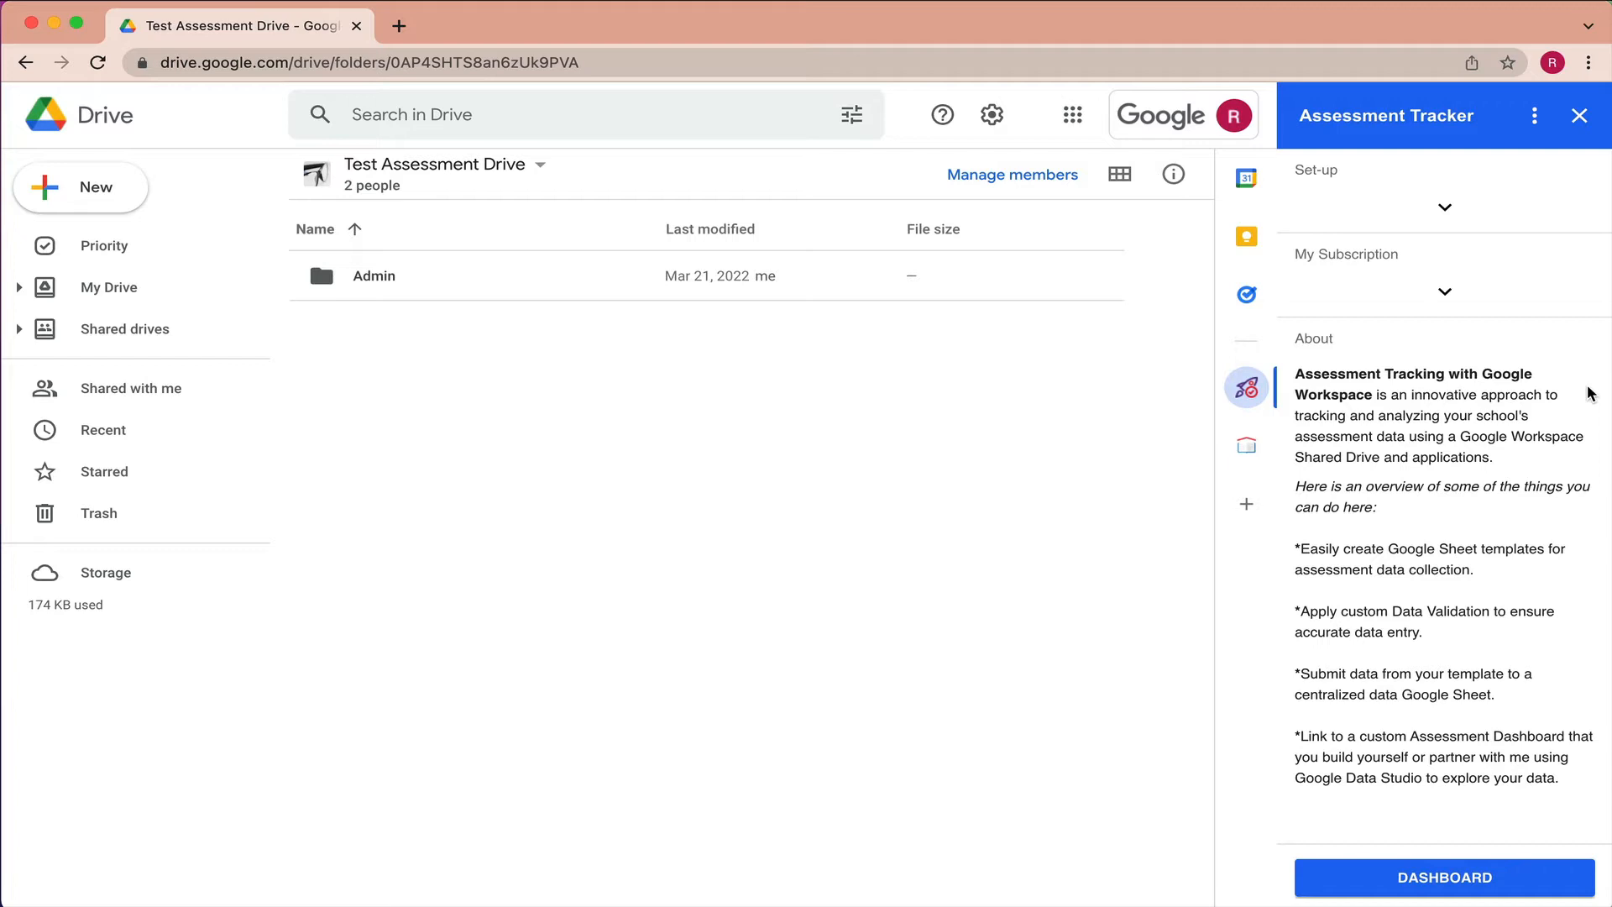
{"action": "left_click", "coordinate": [1444, 207]}
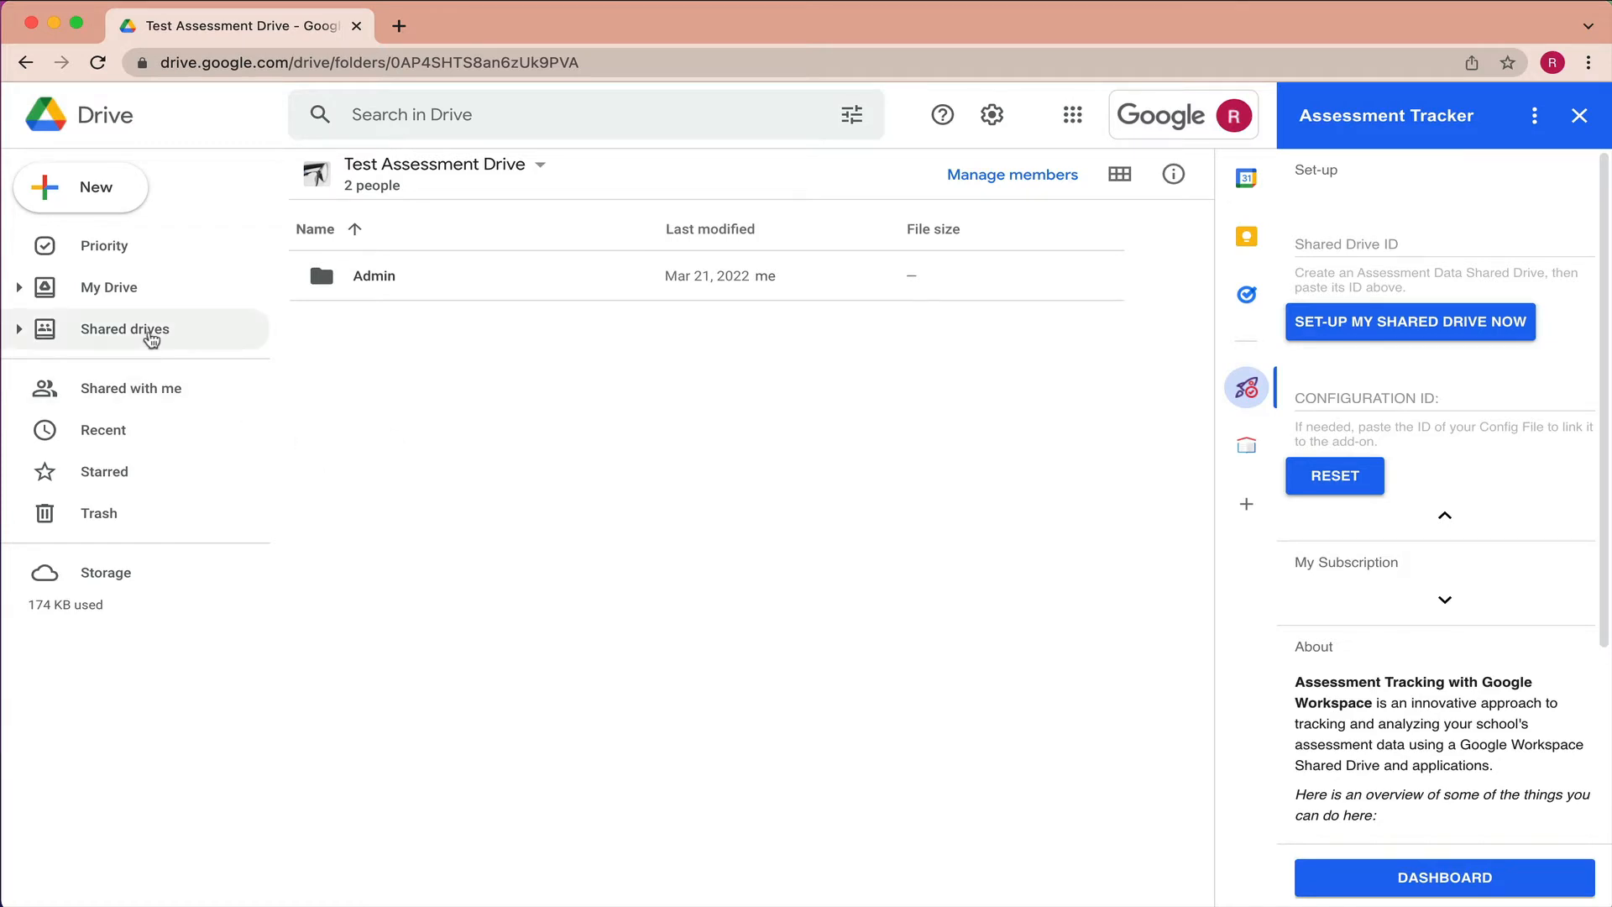
{"action": "left_click", "coordinate": [148, 331]}
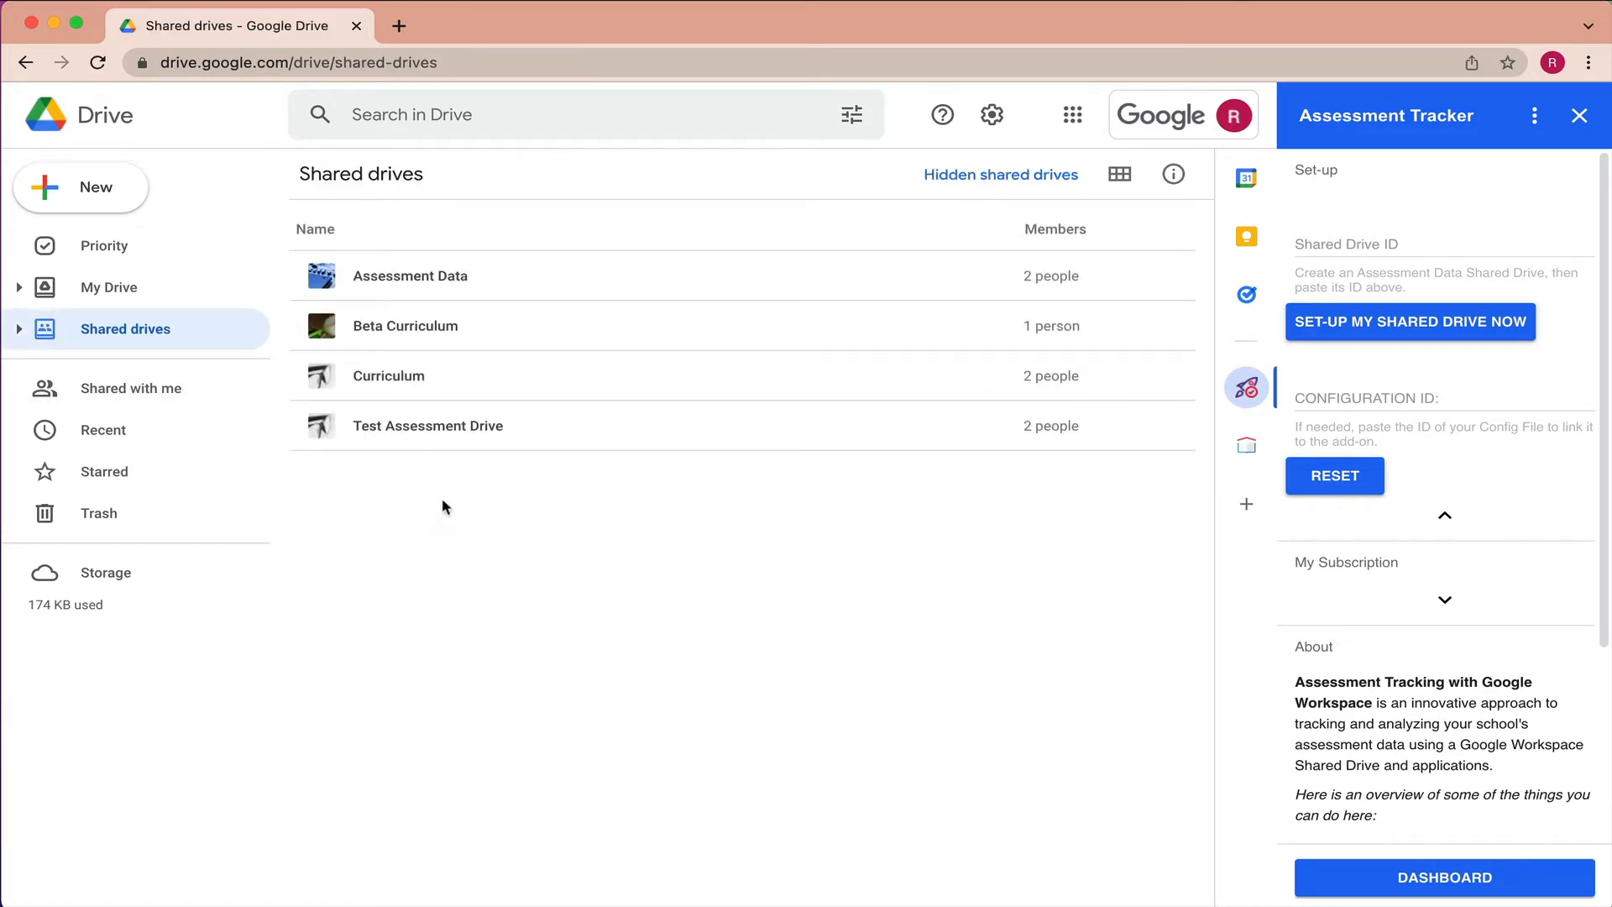
{"action": "left_click", "coordinate": [418, 430]}
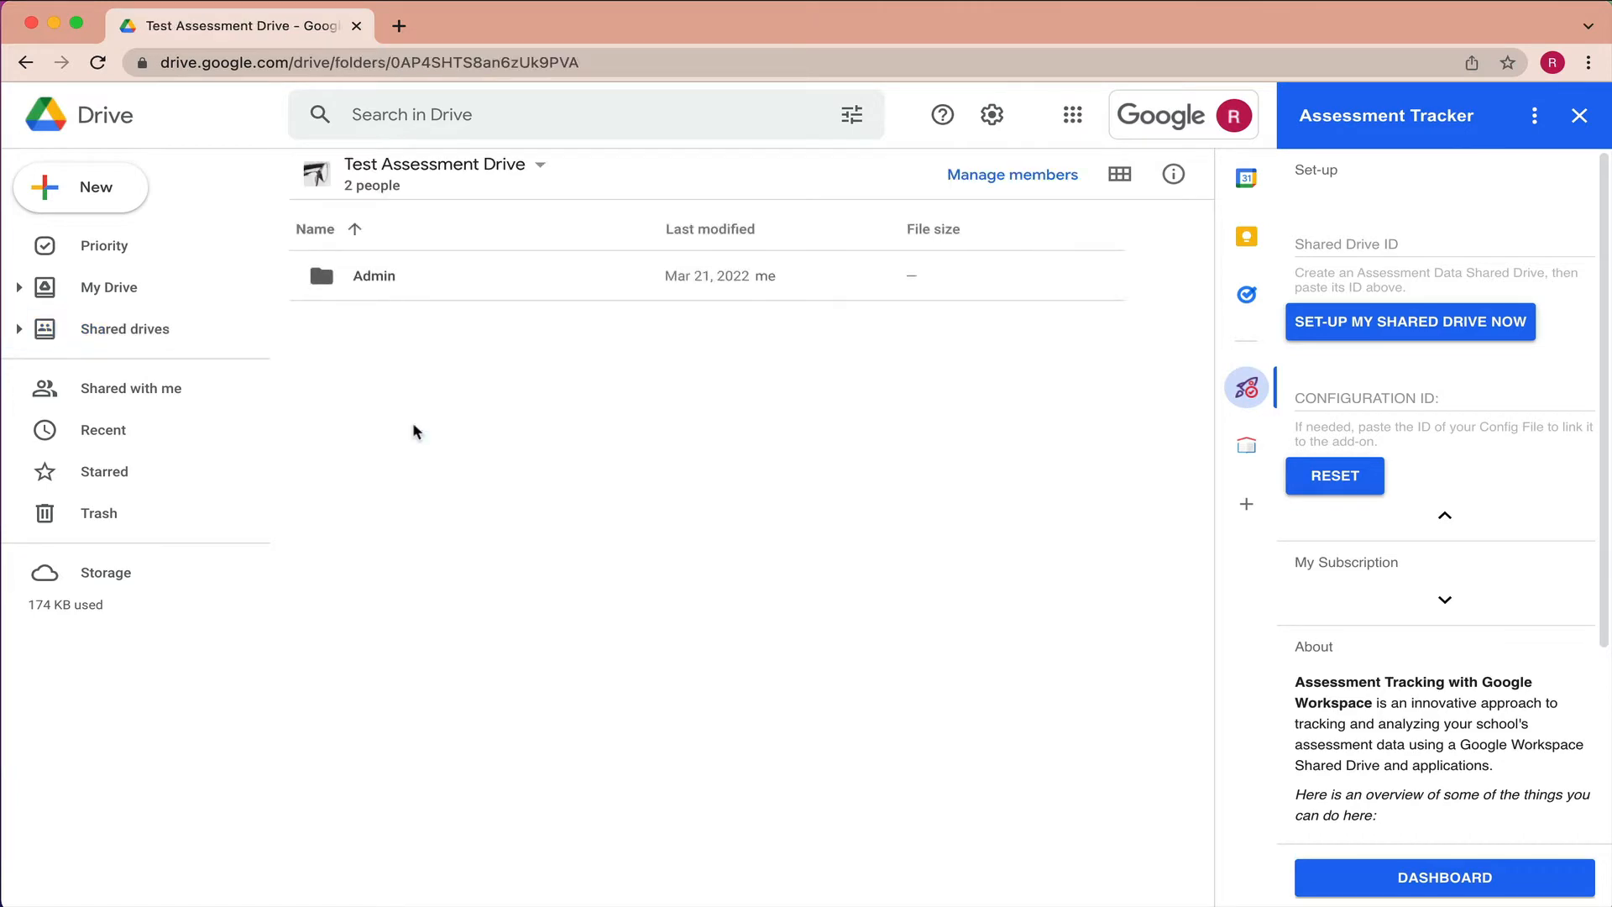
{"action": "left_click", "coordinate": [470, 67]}
{"action": "left_click", "coordinate": [453, 66]}
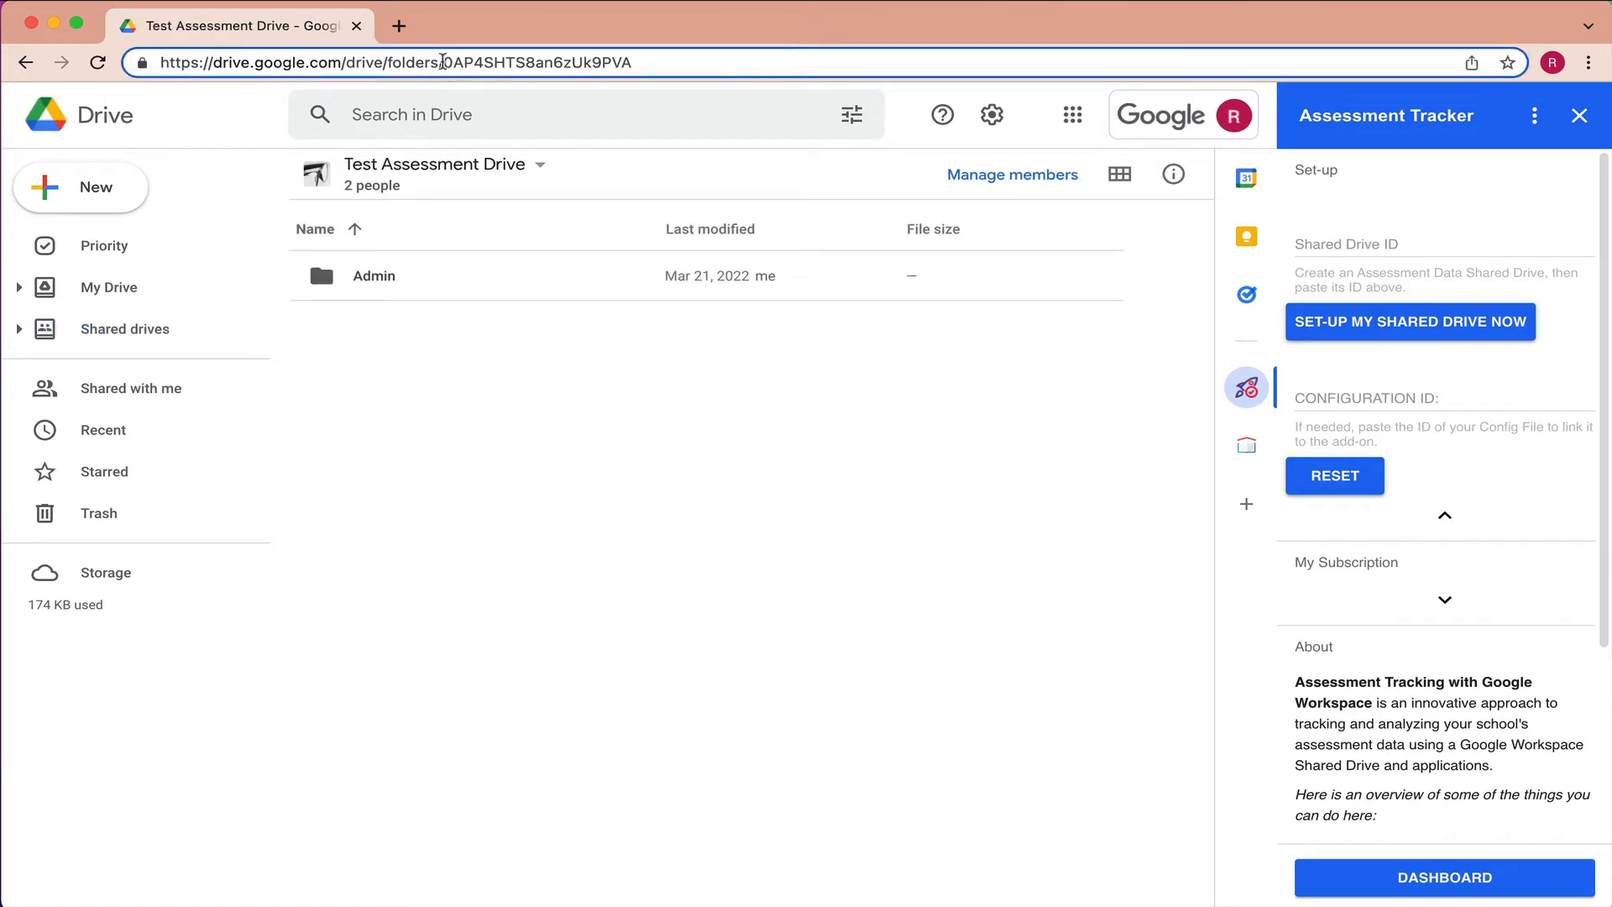
{"action": "left_click_drag", "start_coordinate": [442, 62], "coordinate": [617, 42]}
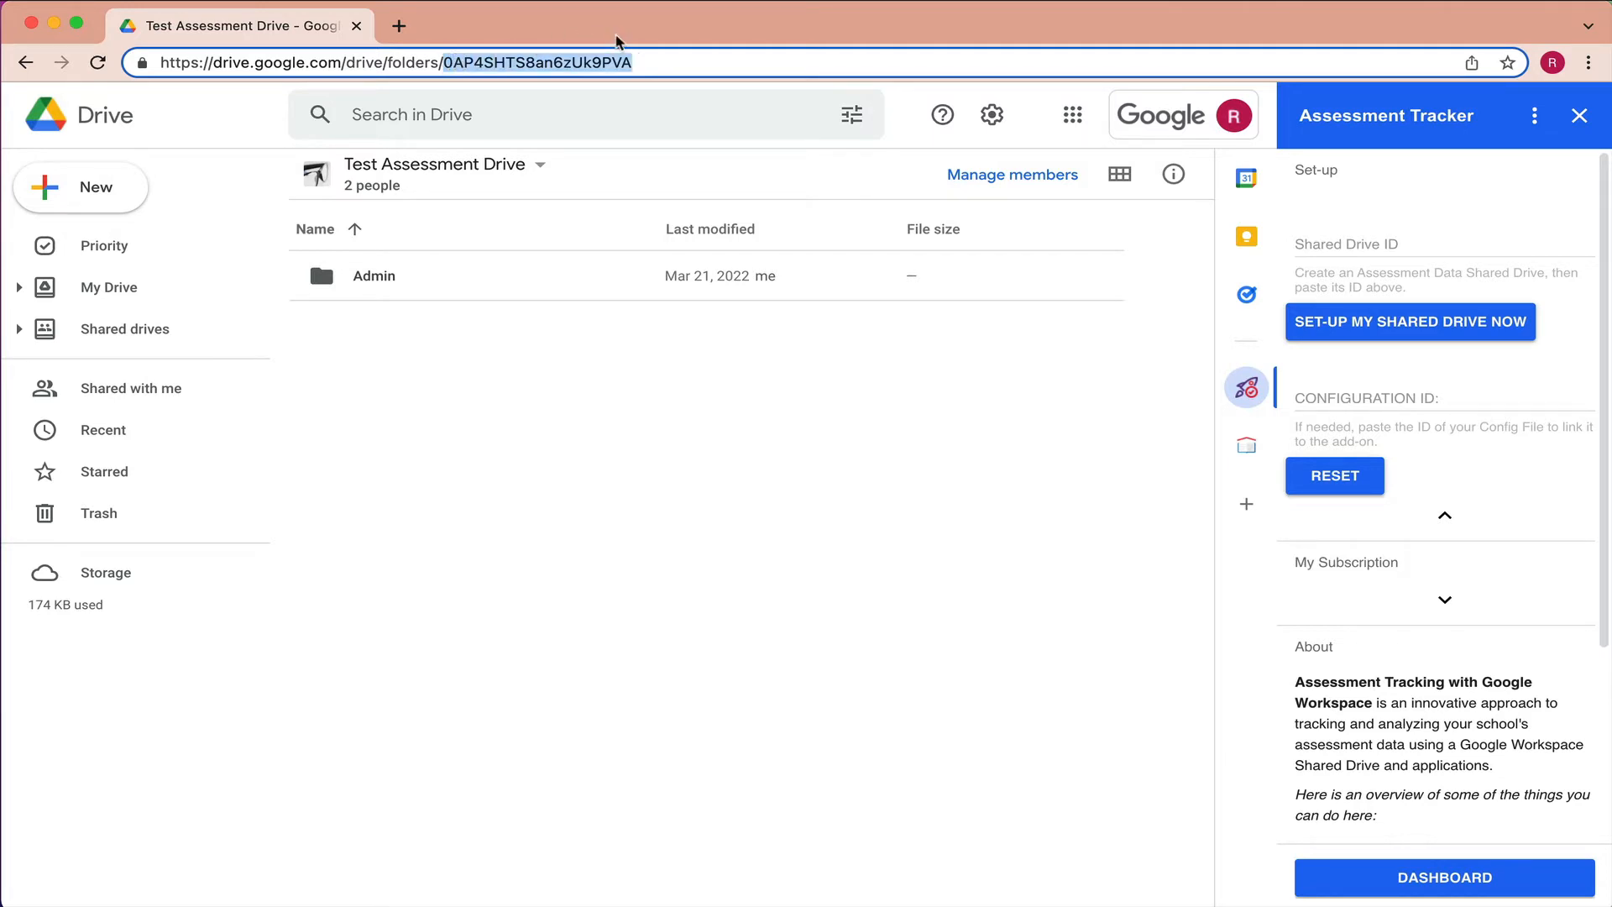
{"action": "key", "text": "super+c"}
{"action": "left_click", "coordinate": [1312, 244]}
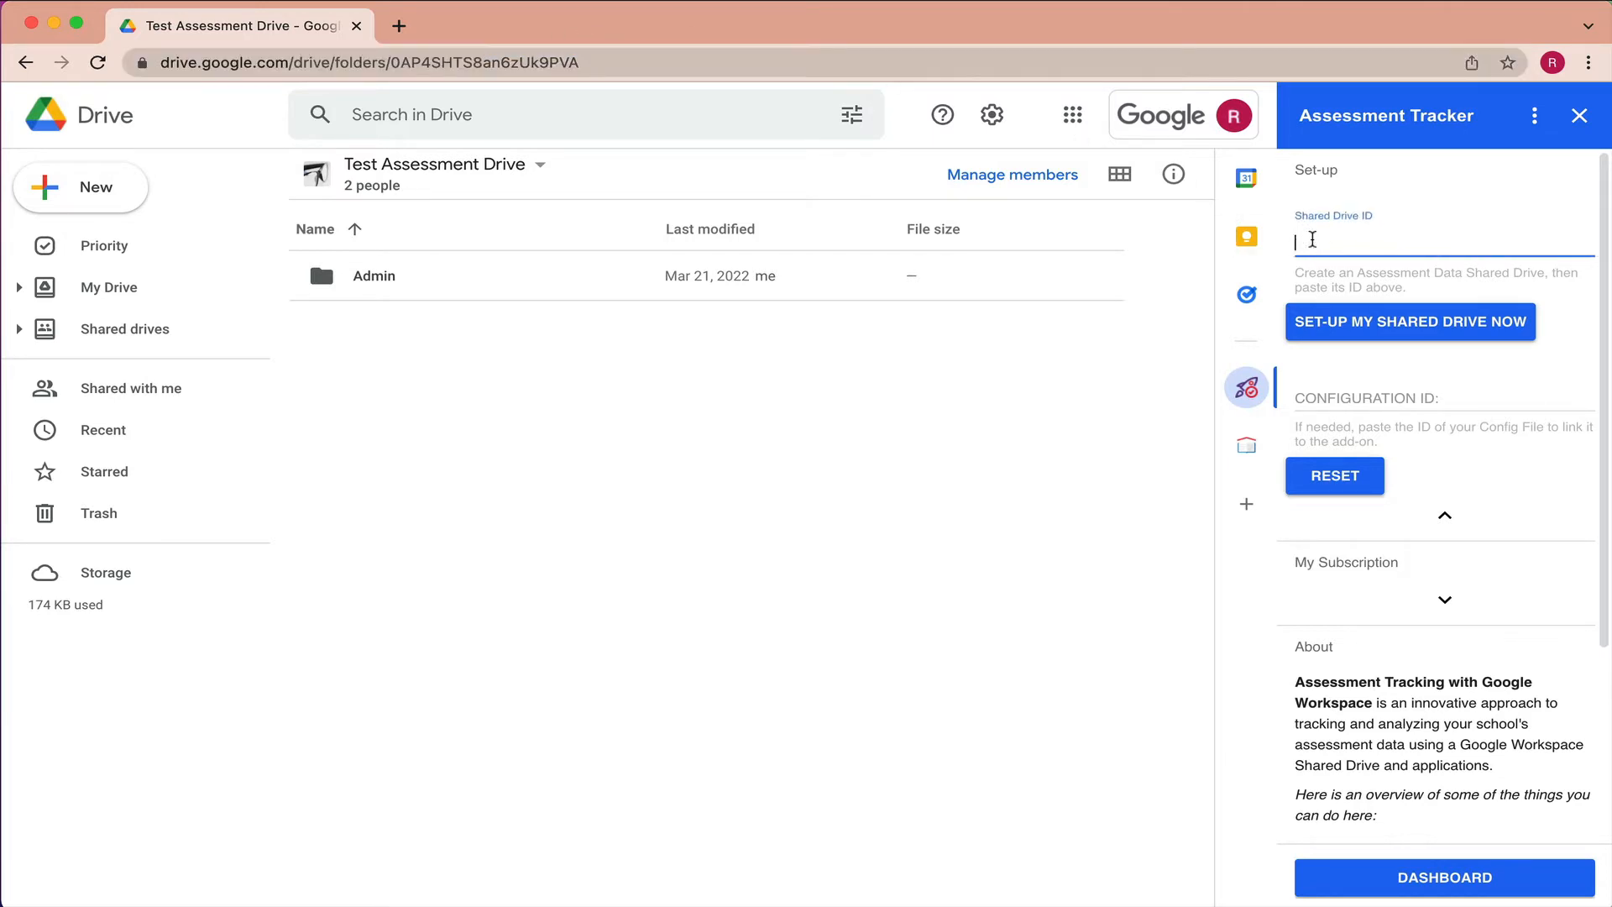
{"action": "key", "text": "super+v"}
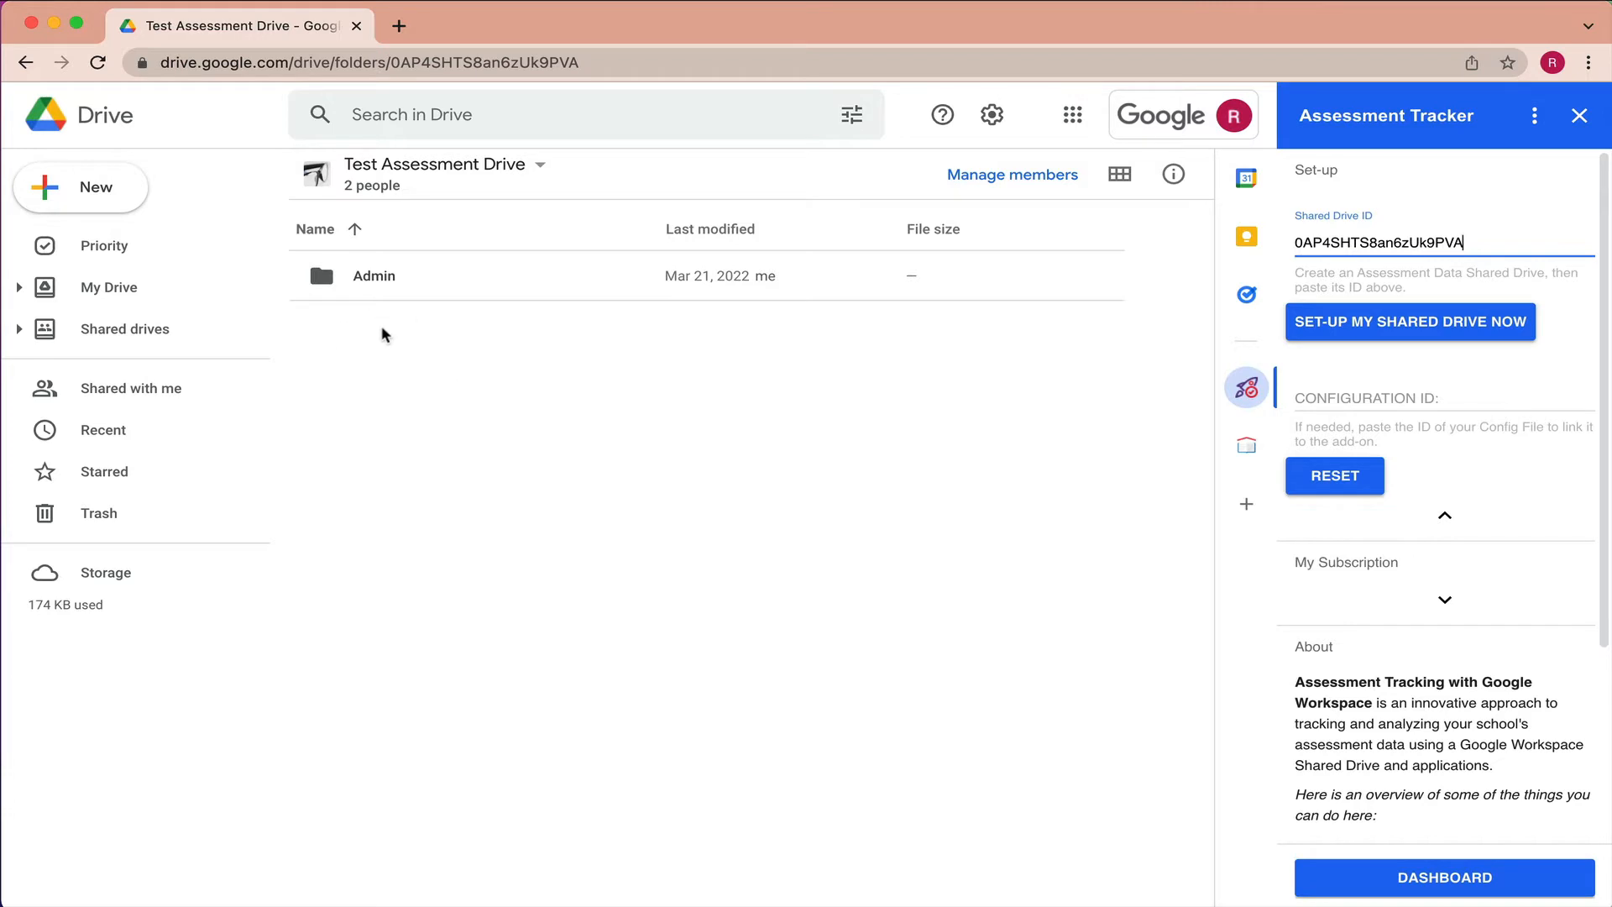
{"action": "double_click", "coordinate": [317, 281]}
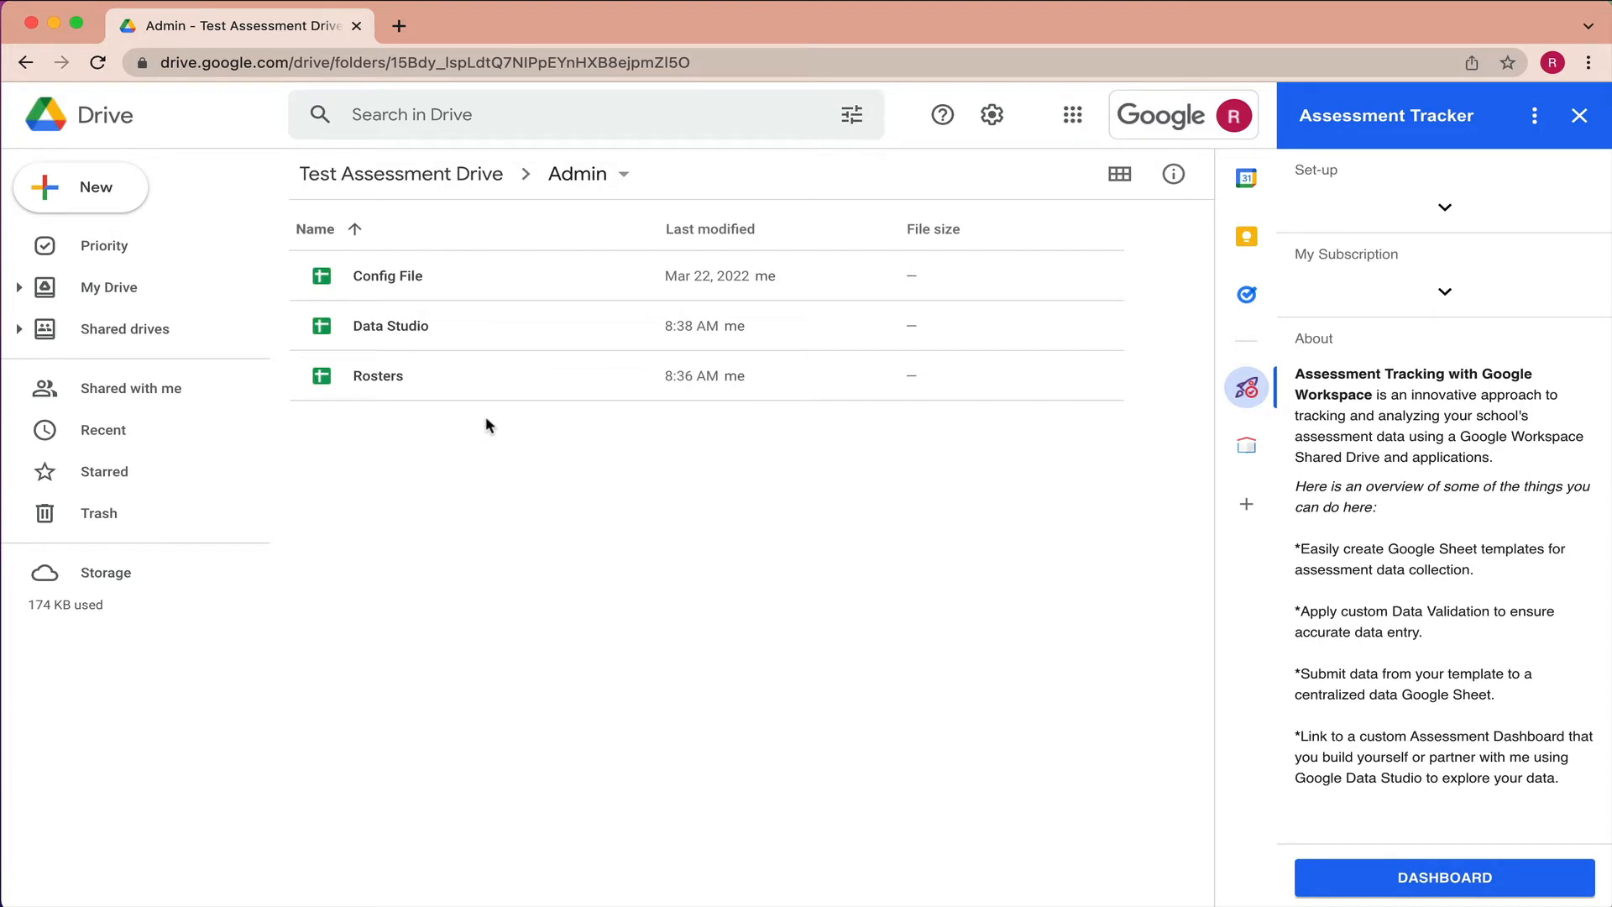
{"action": "left_click", "coordinate": [1444, 207]}
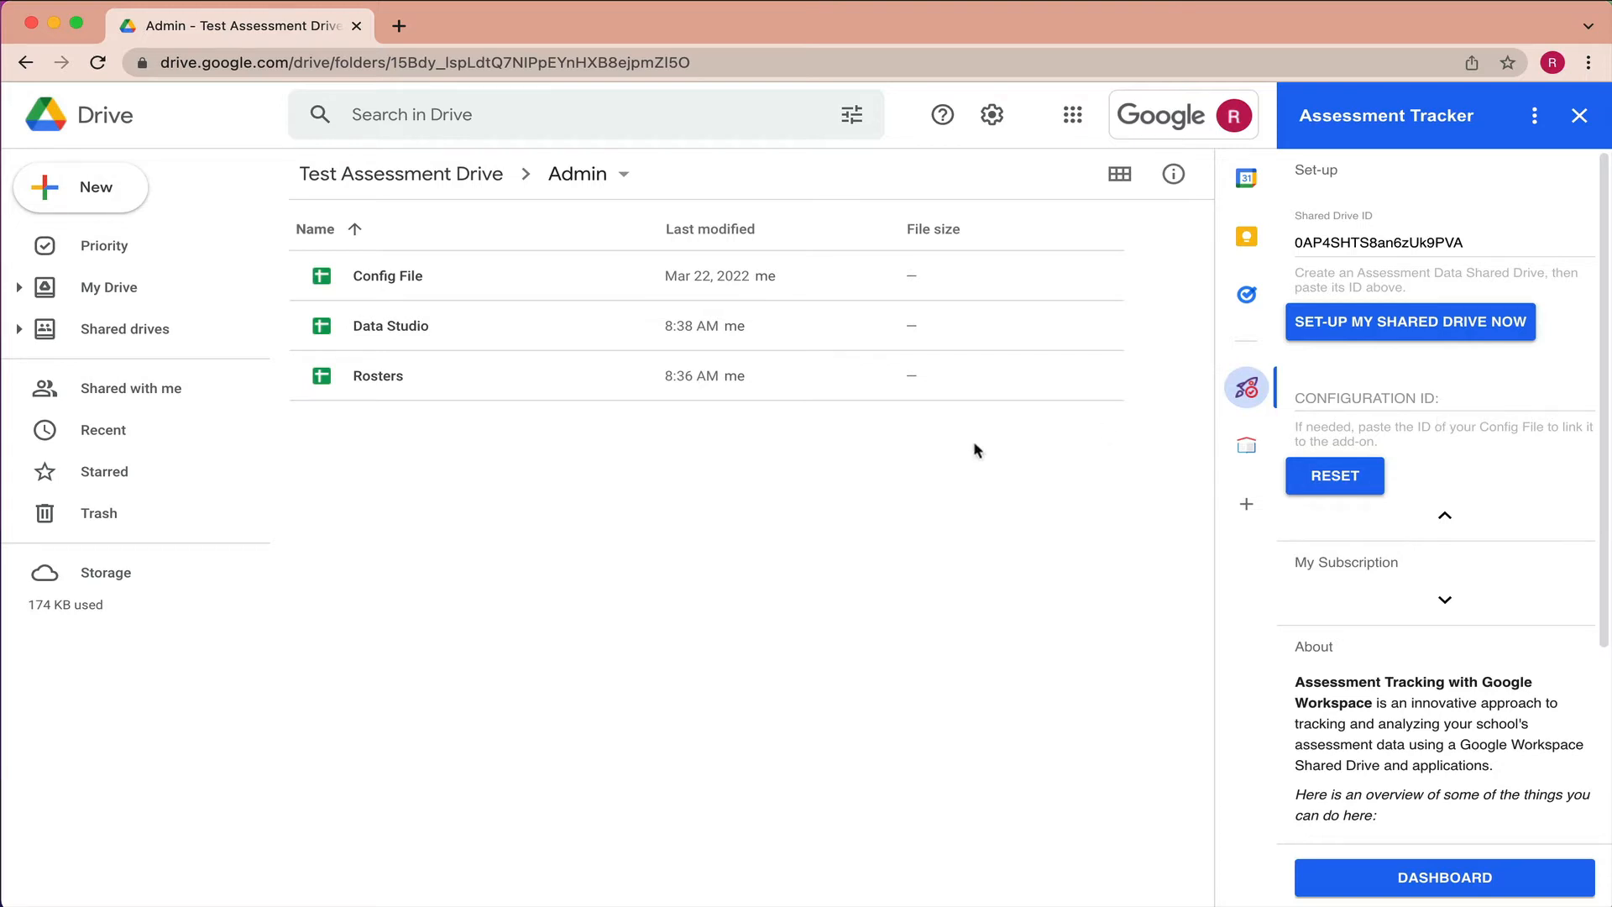
- Open Config File, select its spreadsheet ID in the address, and return to the Admin folder
{"action": "double_click", "coordinate": [403, 284]}
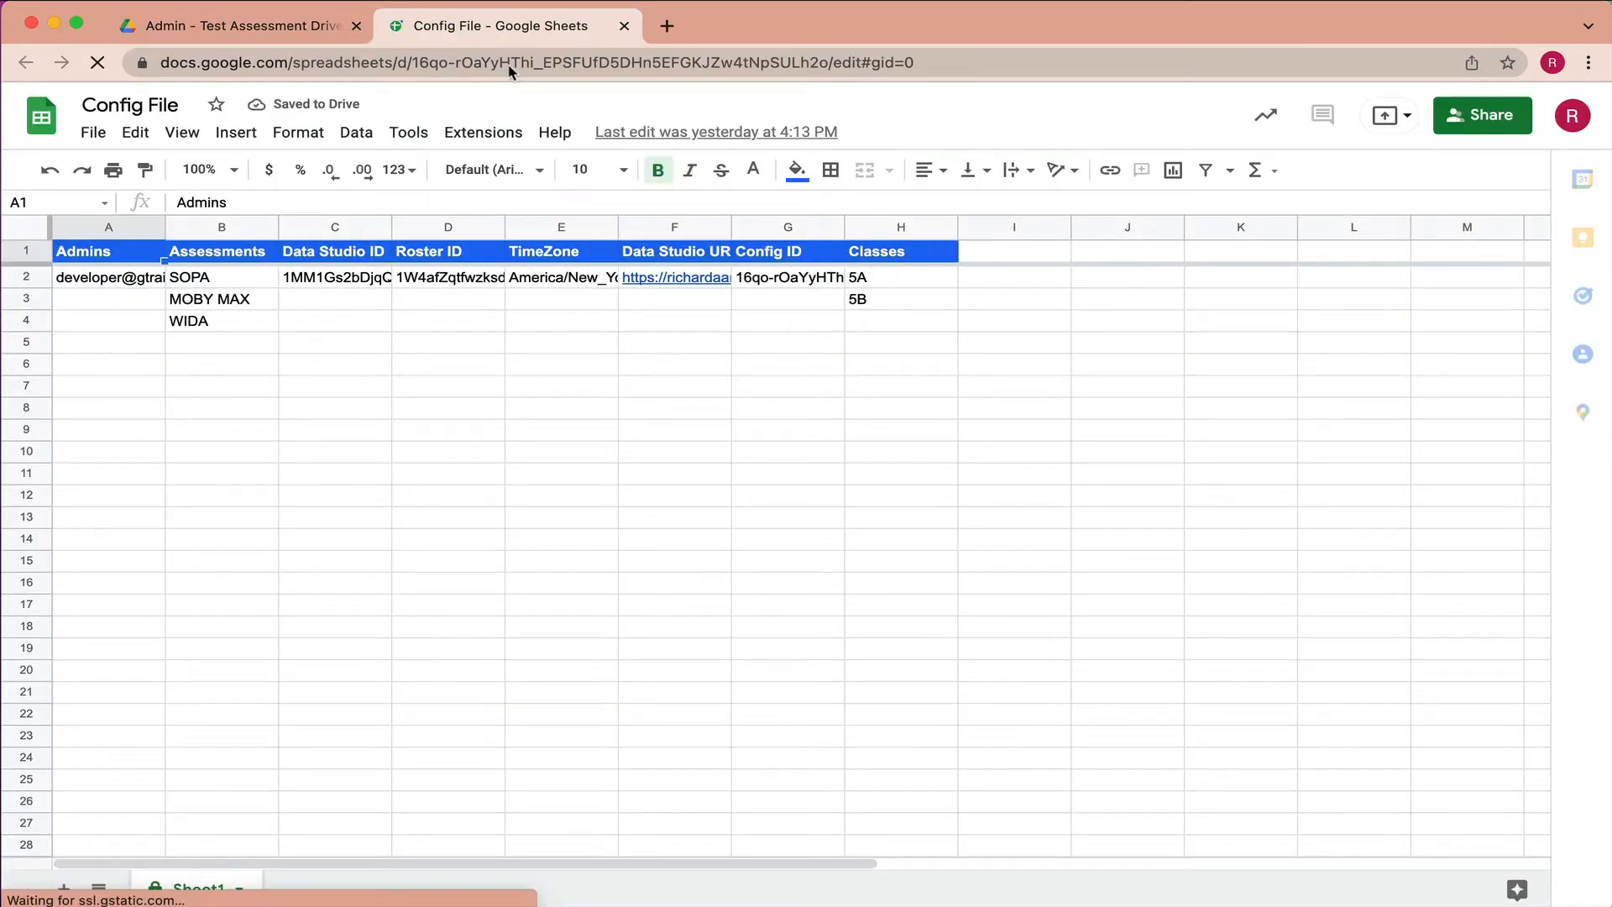
{"action": "left_click", "coordinate": [509, 67]}
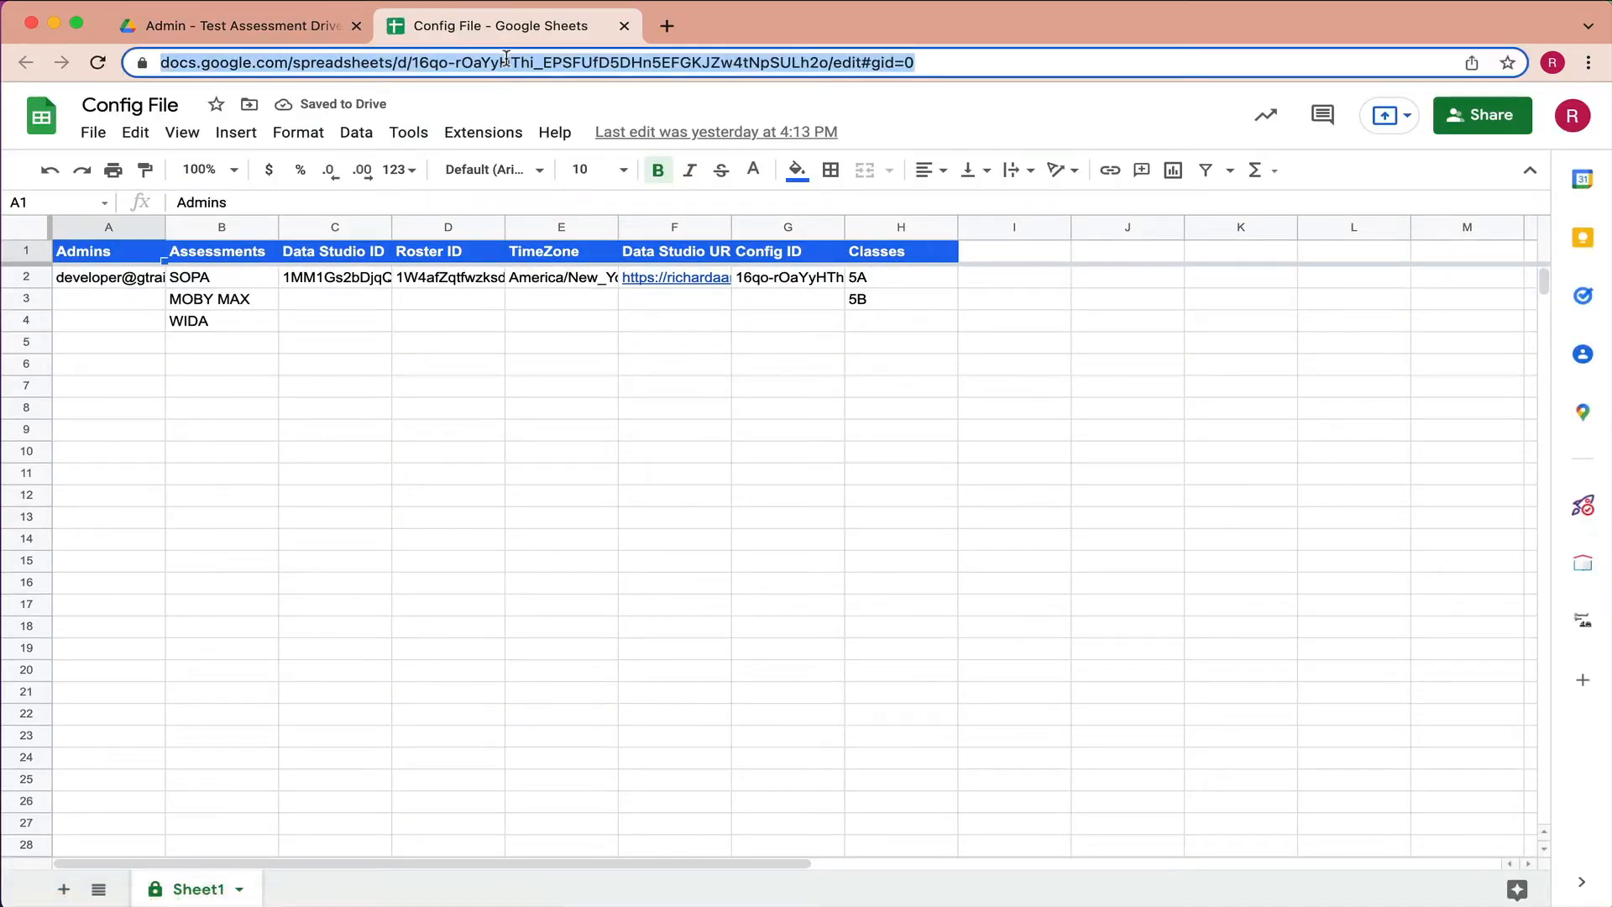
{"action": "left_click", "coordinate": [503, 63]}
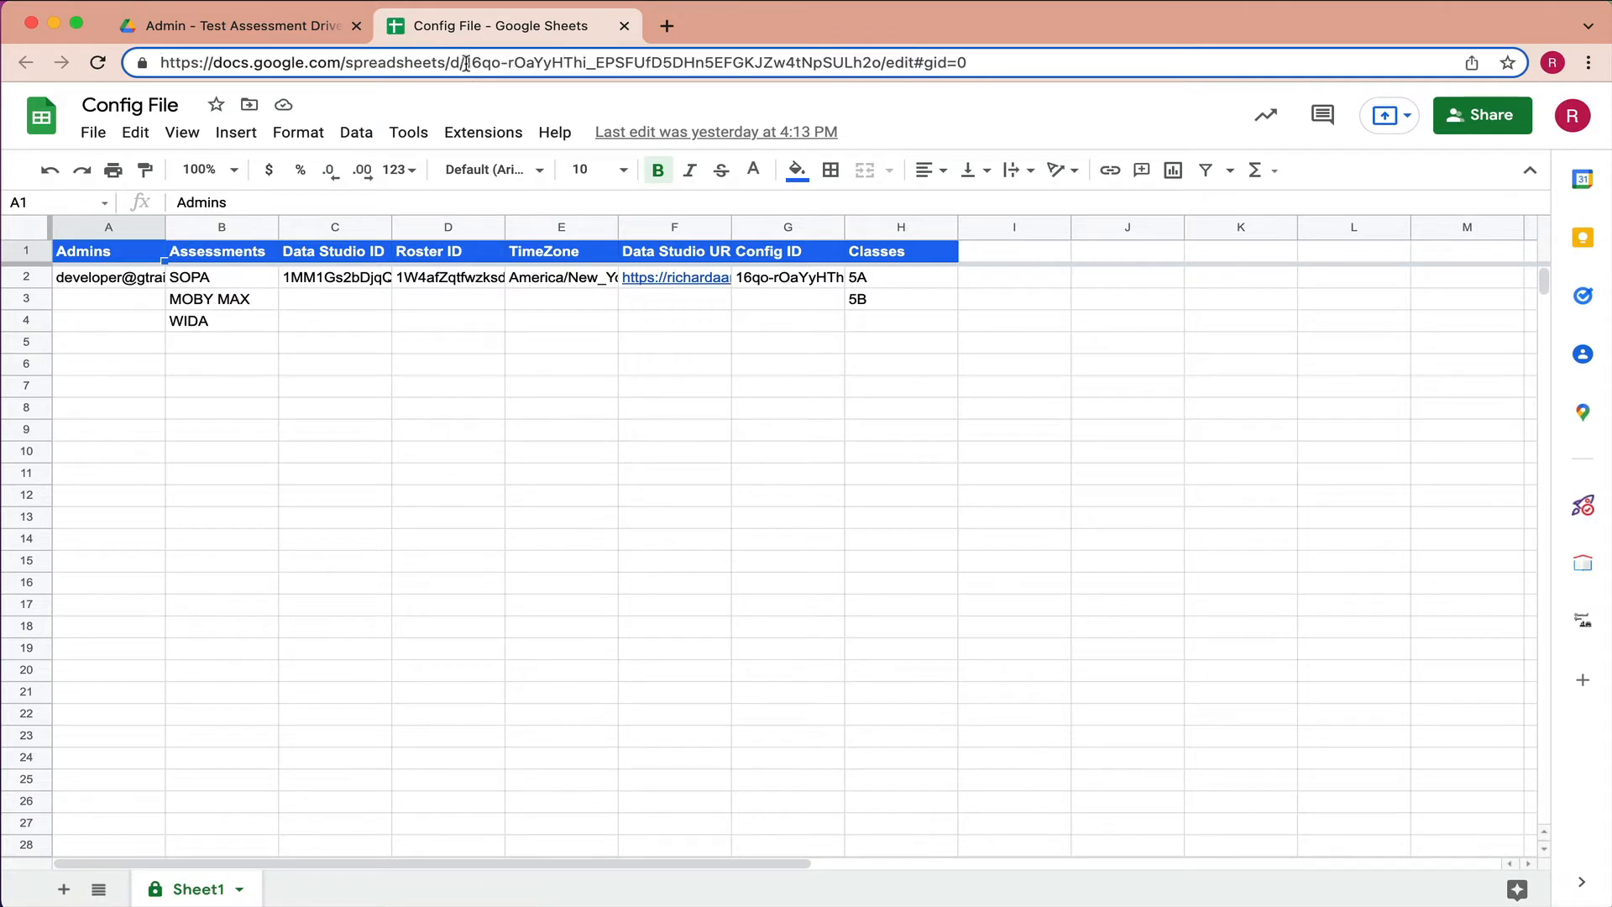
{"action": "left_click_drag", "start_coordinate": [464, 63], "coordinate": [881, 64]}
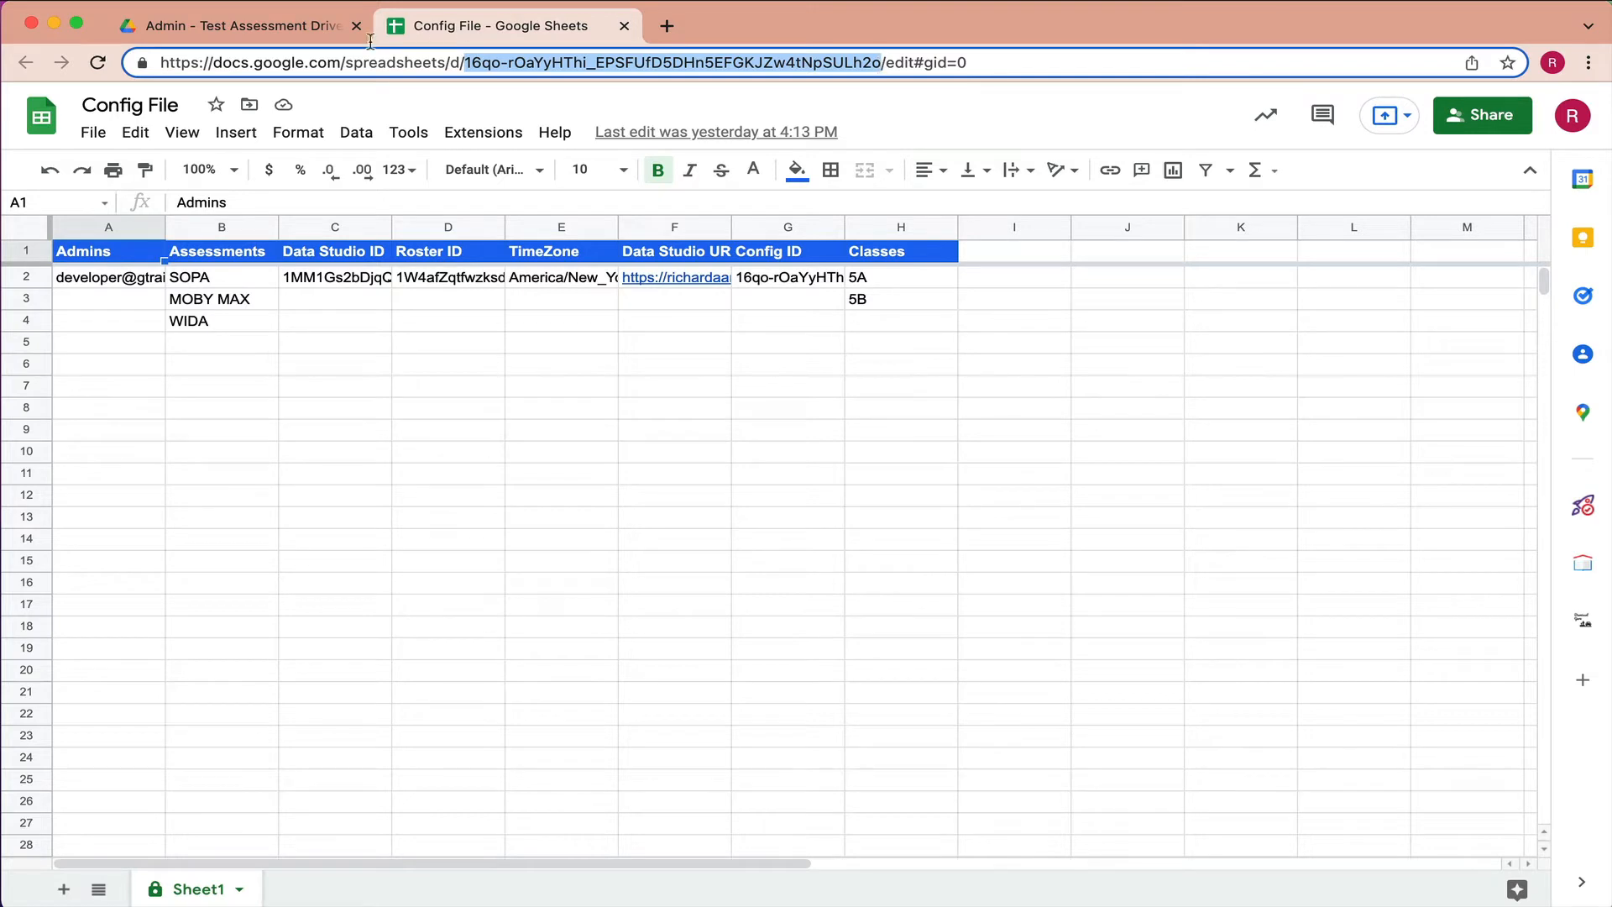
{"action": "left_click", "coordinate": [286, 28]}
{"action": "left_click", "coordinate": [1309, 115]}
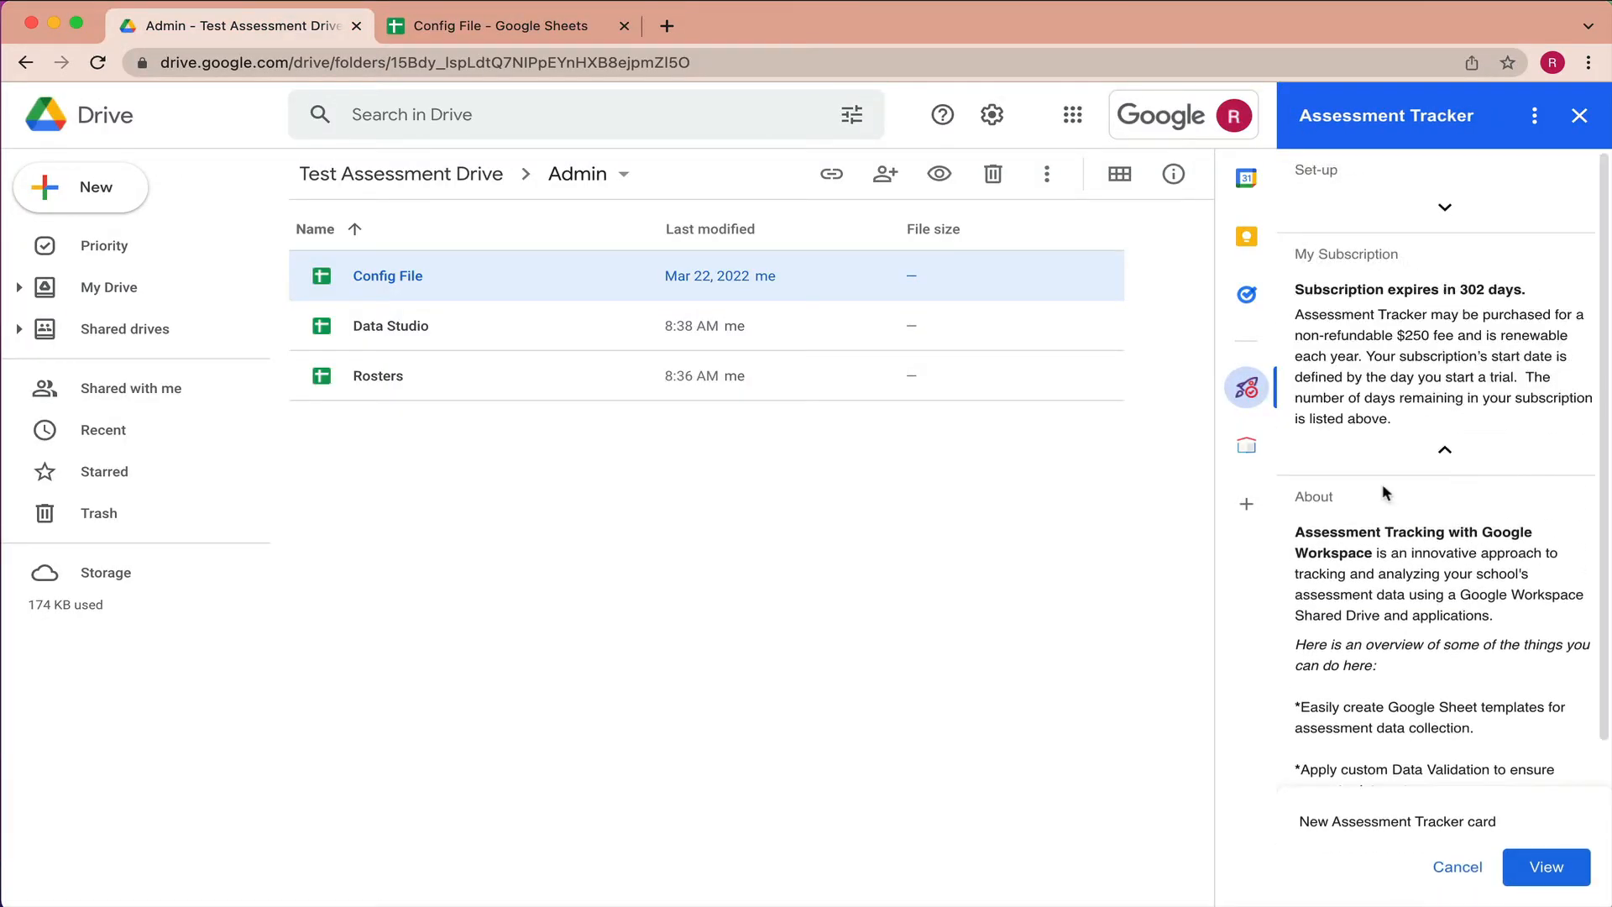
- Paste the Config File ID into Configuration ID and apply it with RESET
{"action": "left_click", "coordinate": [1444, 450]}
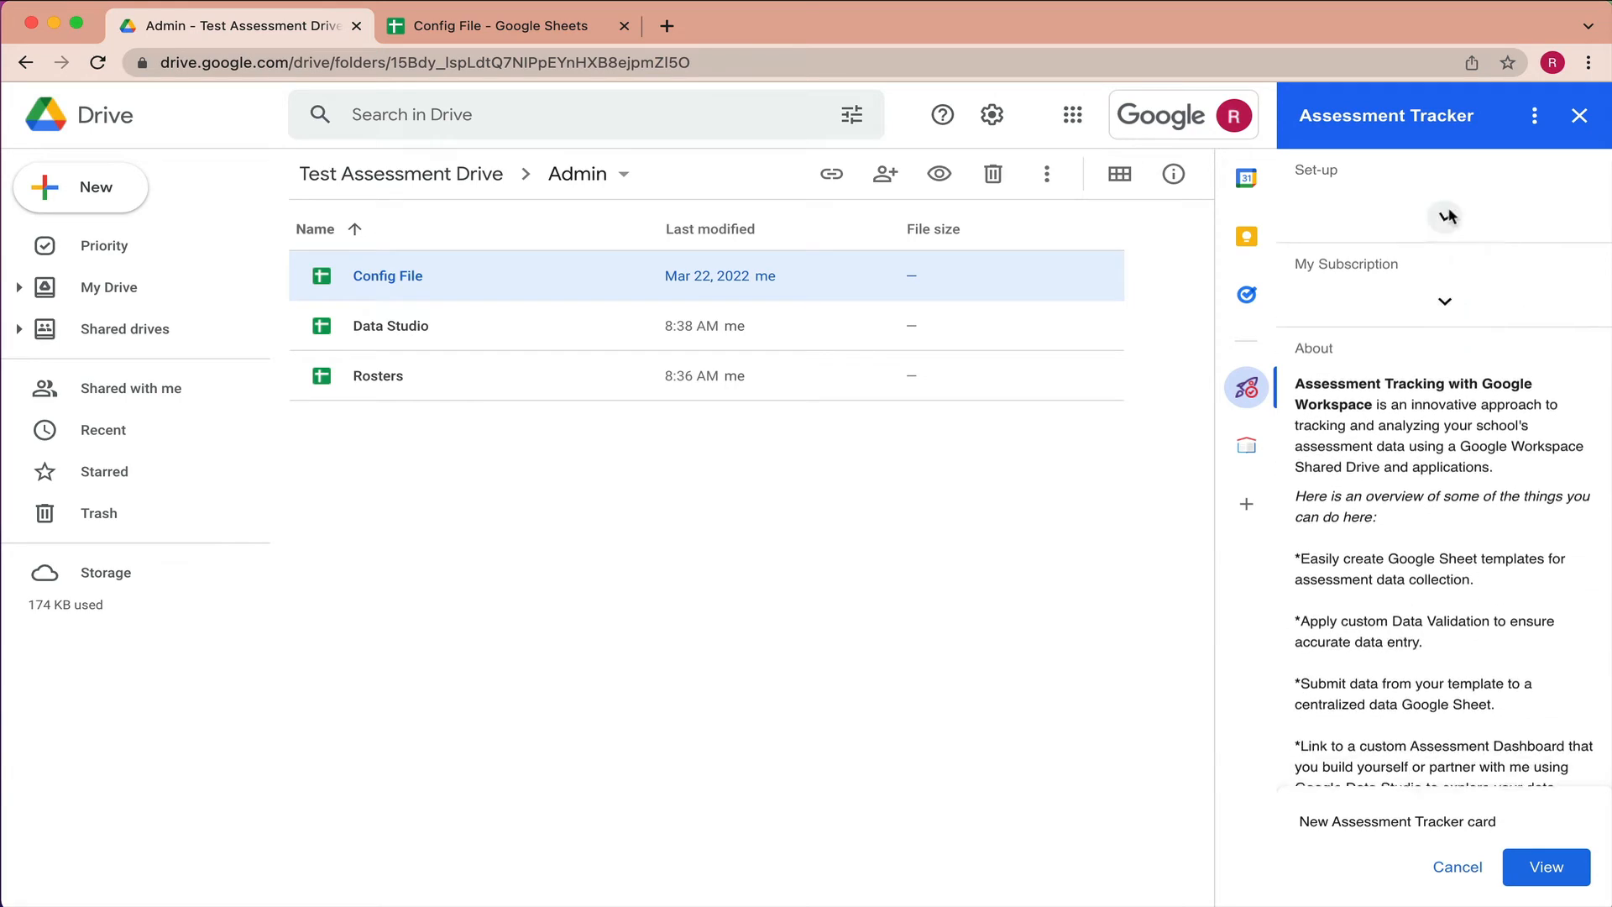
{"action": "left_click", "coordinate": [1444, 208]}
{"action": "left_click", "coordinate": [1320, 394]}
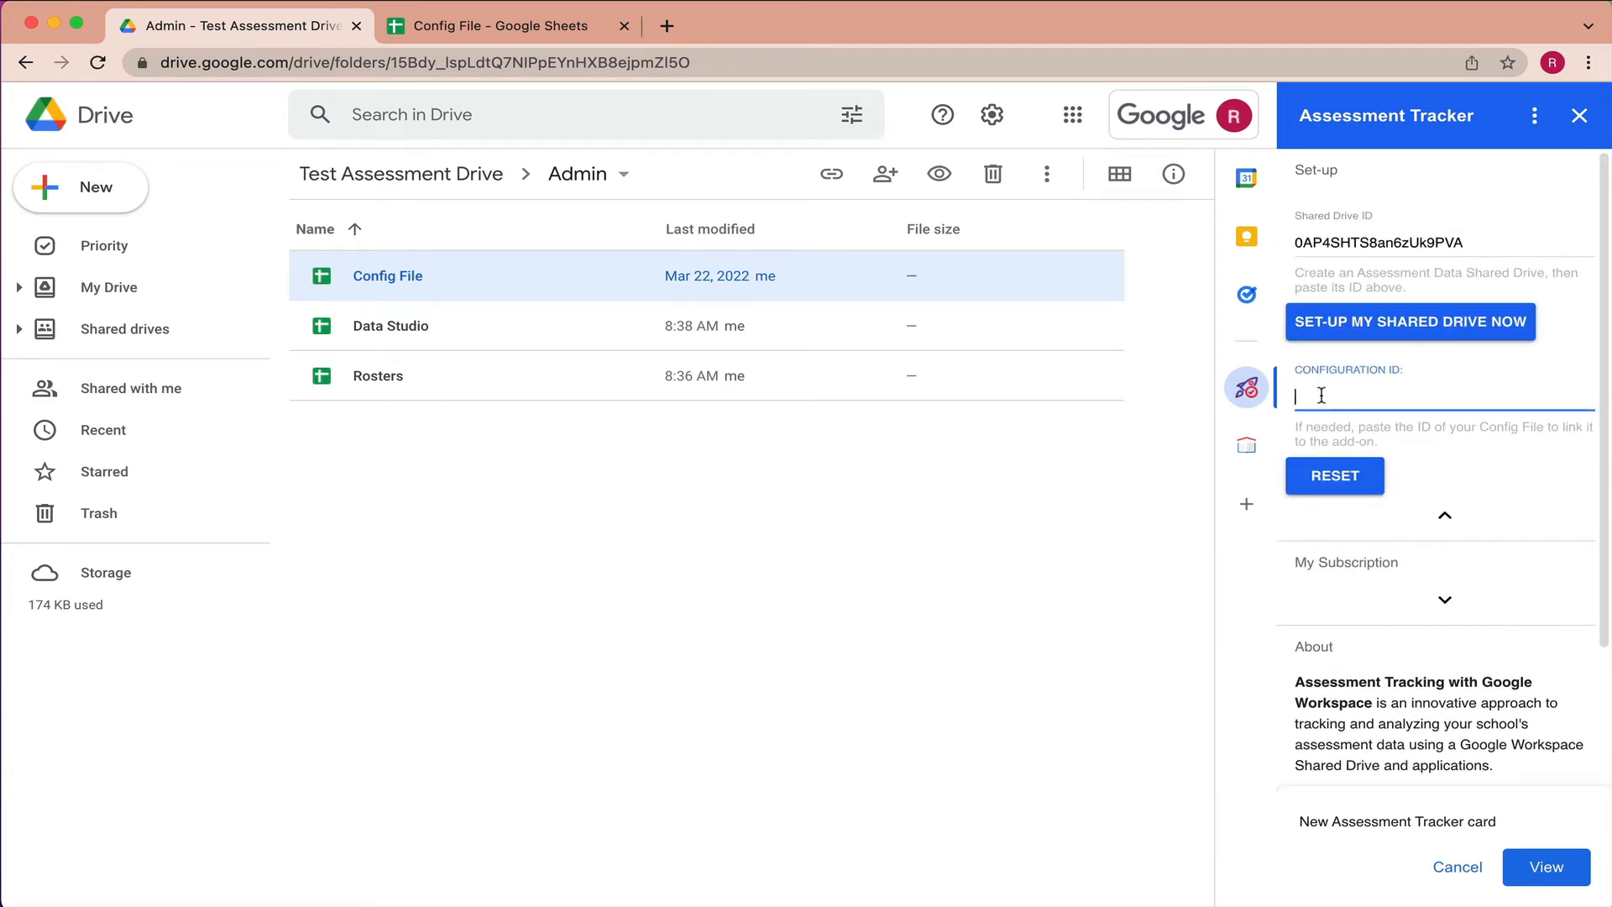
{"action": "key", "text": "super+v"}
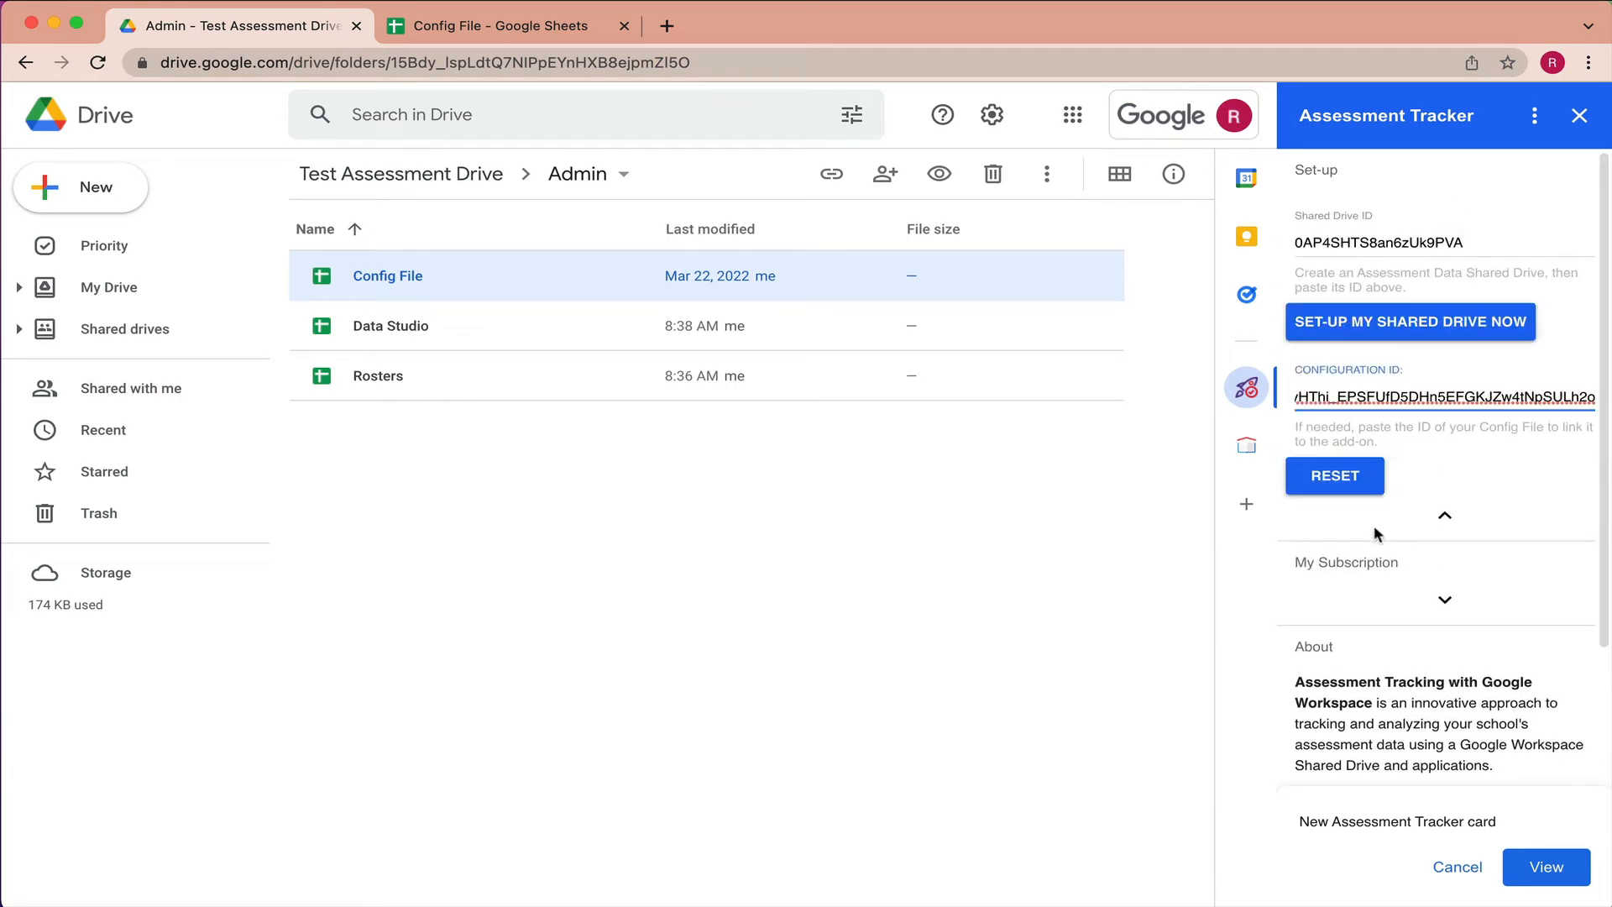
{"action": "left_click", "coordinate": [1342, 475]}
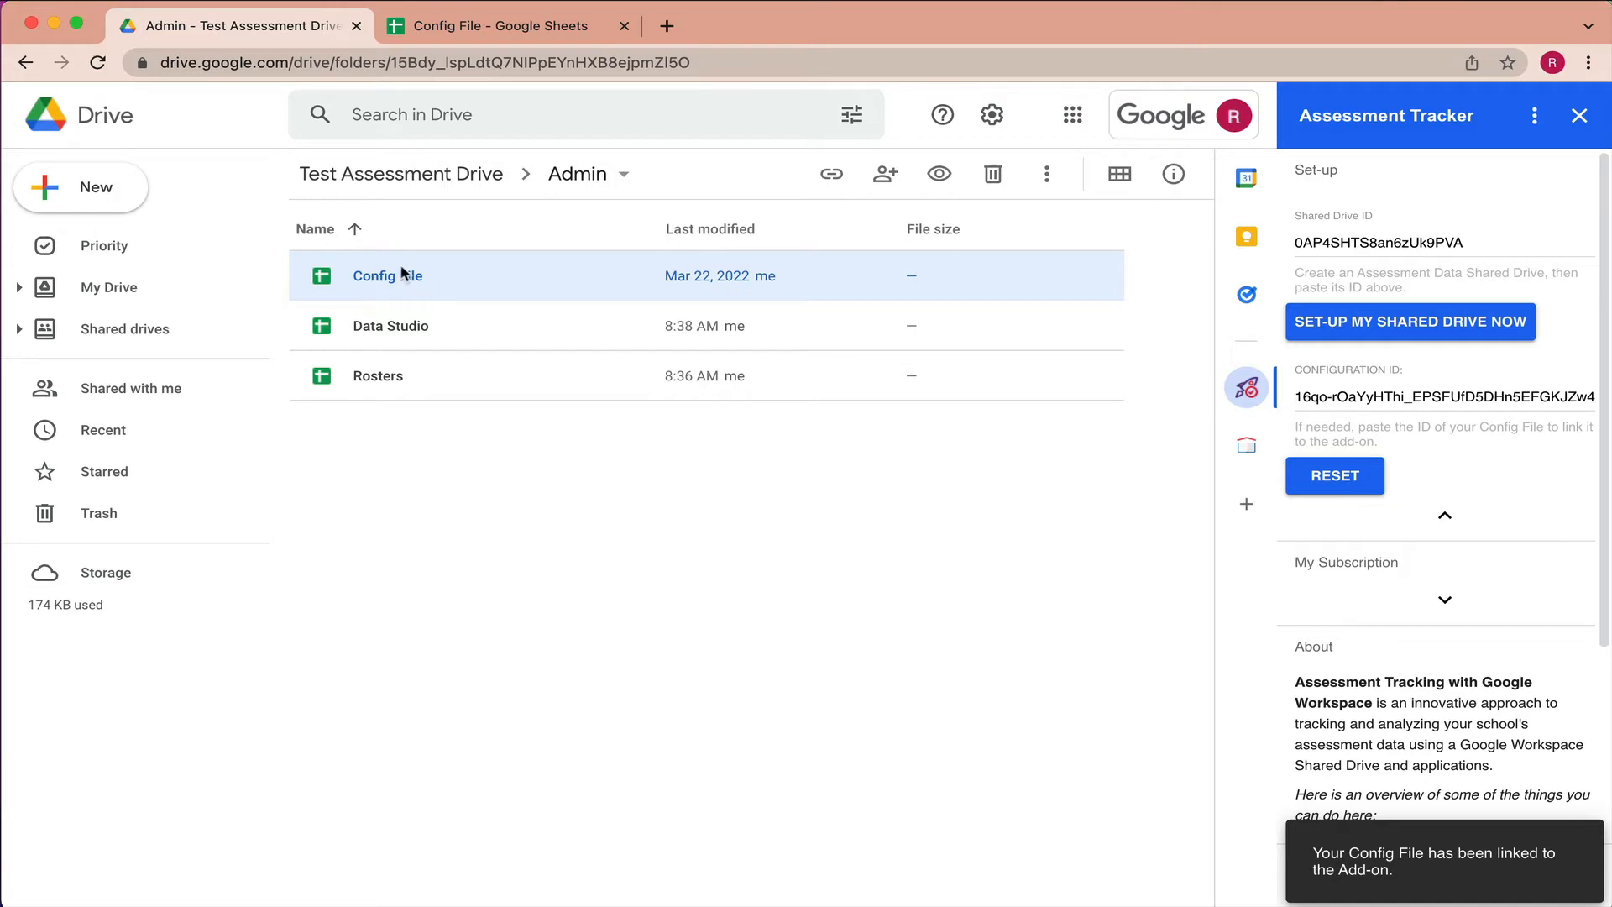
- Check the subscription expiry under My Subscription, then return to the Config File spreadsheet
{"action": "left_click", "coordinate": [1444, 515]}
{"action": "left_click", "coordinate": [1444, 292]}
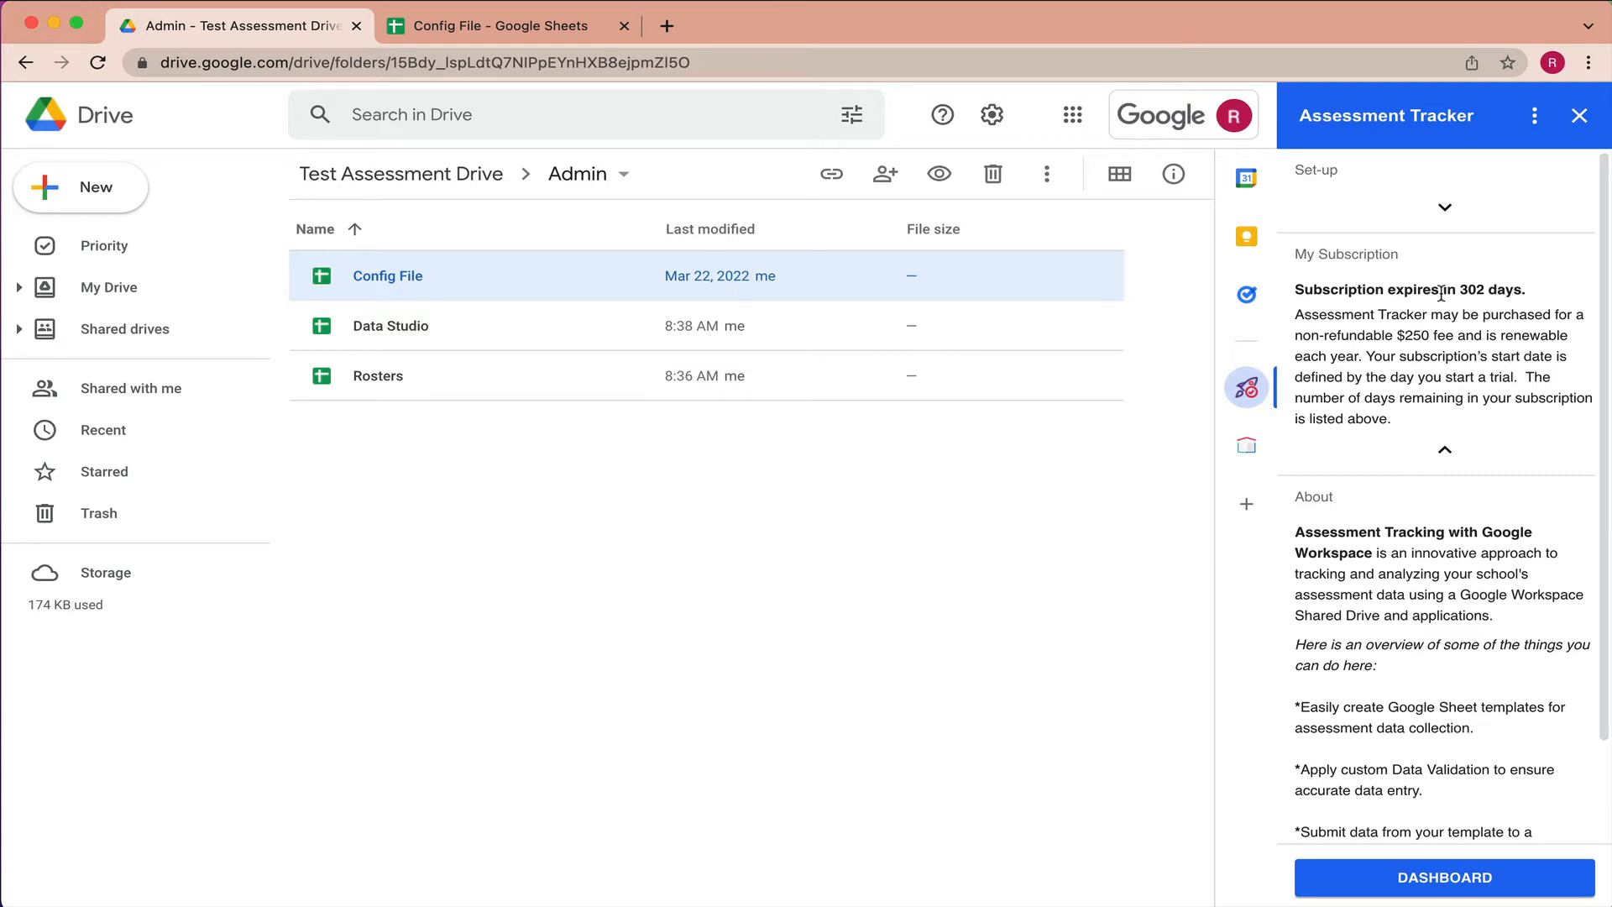
{"action": "left_click", "coordinate": [1440, 452]}
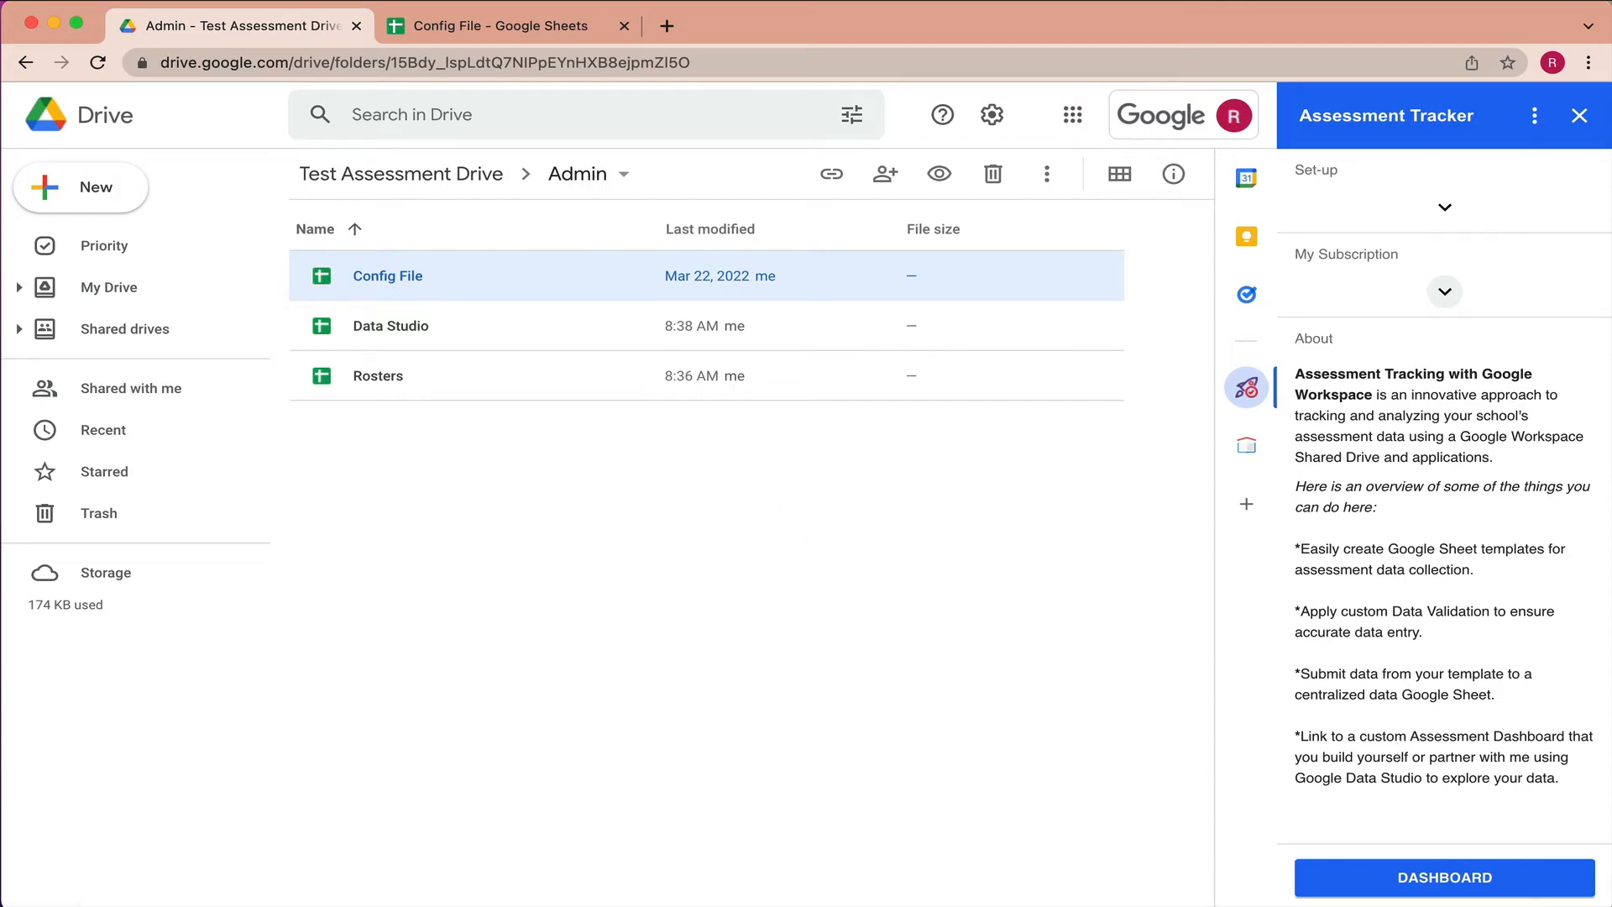
{"action": "left_click", "coordinate": [538, 29]}
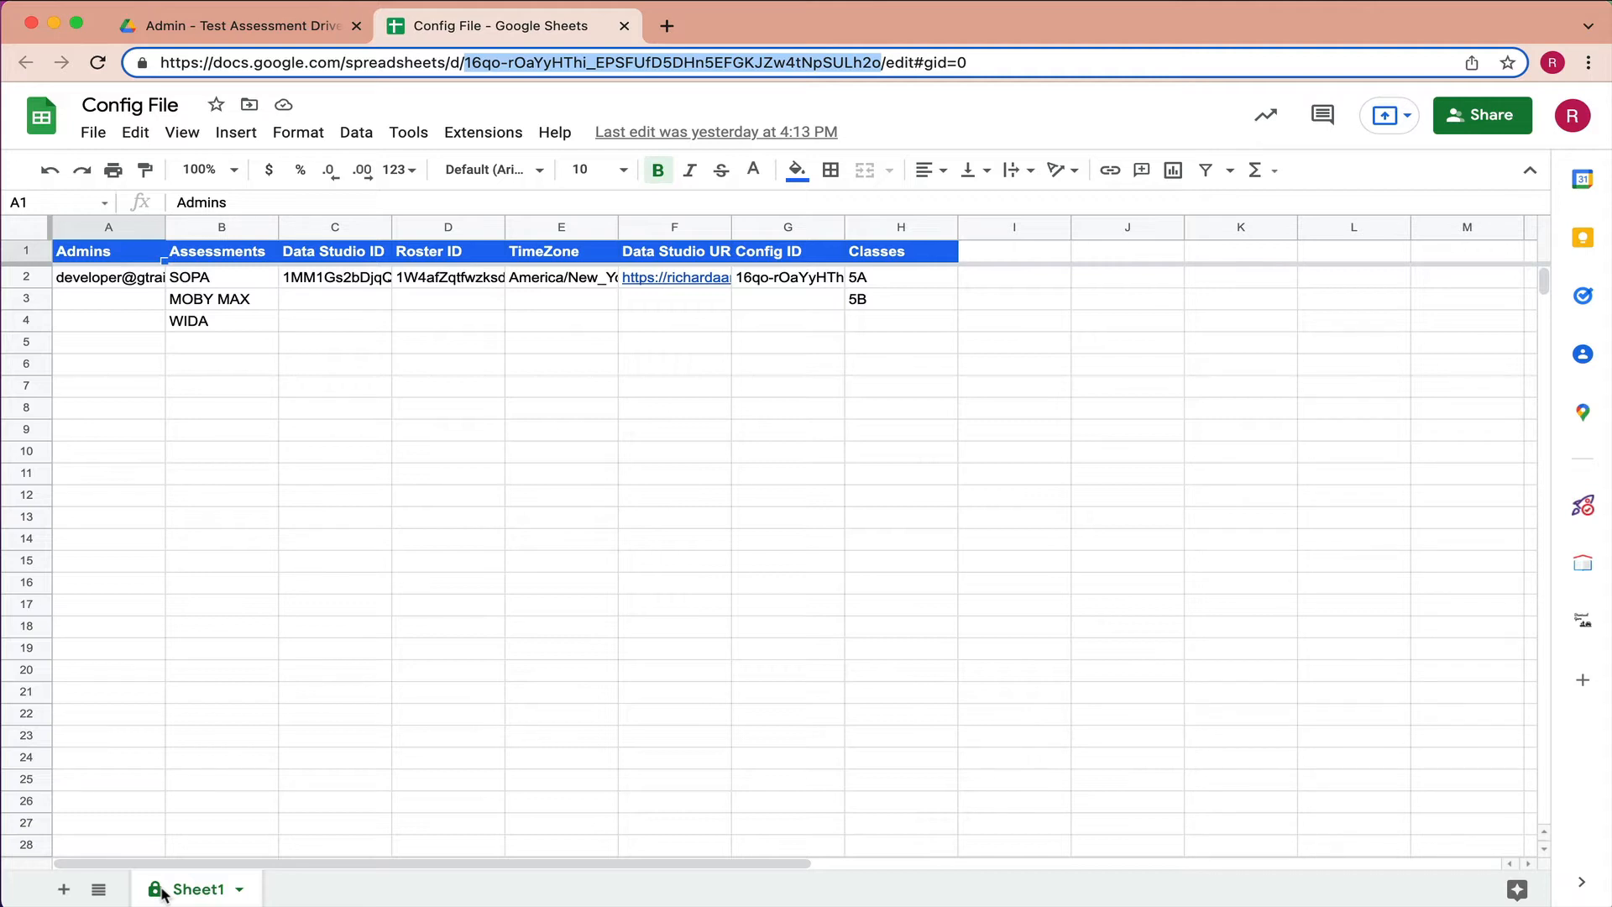
- Inspect the Assessments and Classes columns and the admin, Data Studio ID and Roster ID cells
{"action": "left_click", "coordinate": [223, 224]}
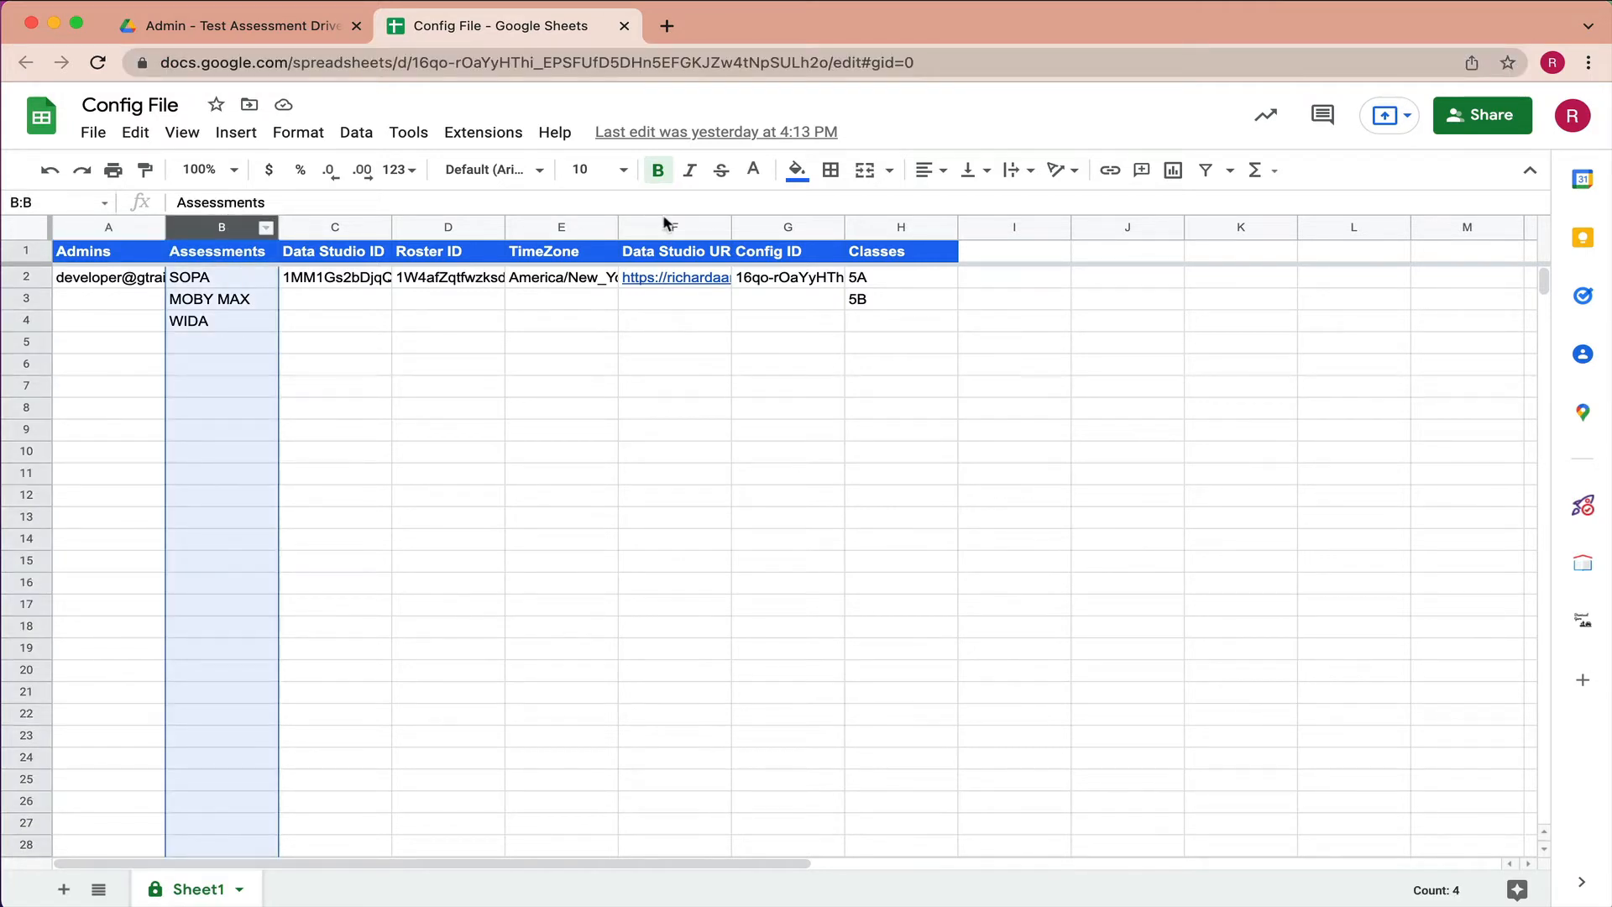
{"action": "left_click", "coordinate": [897, 223]}
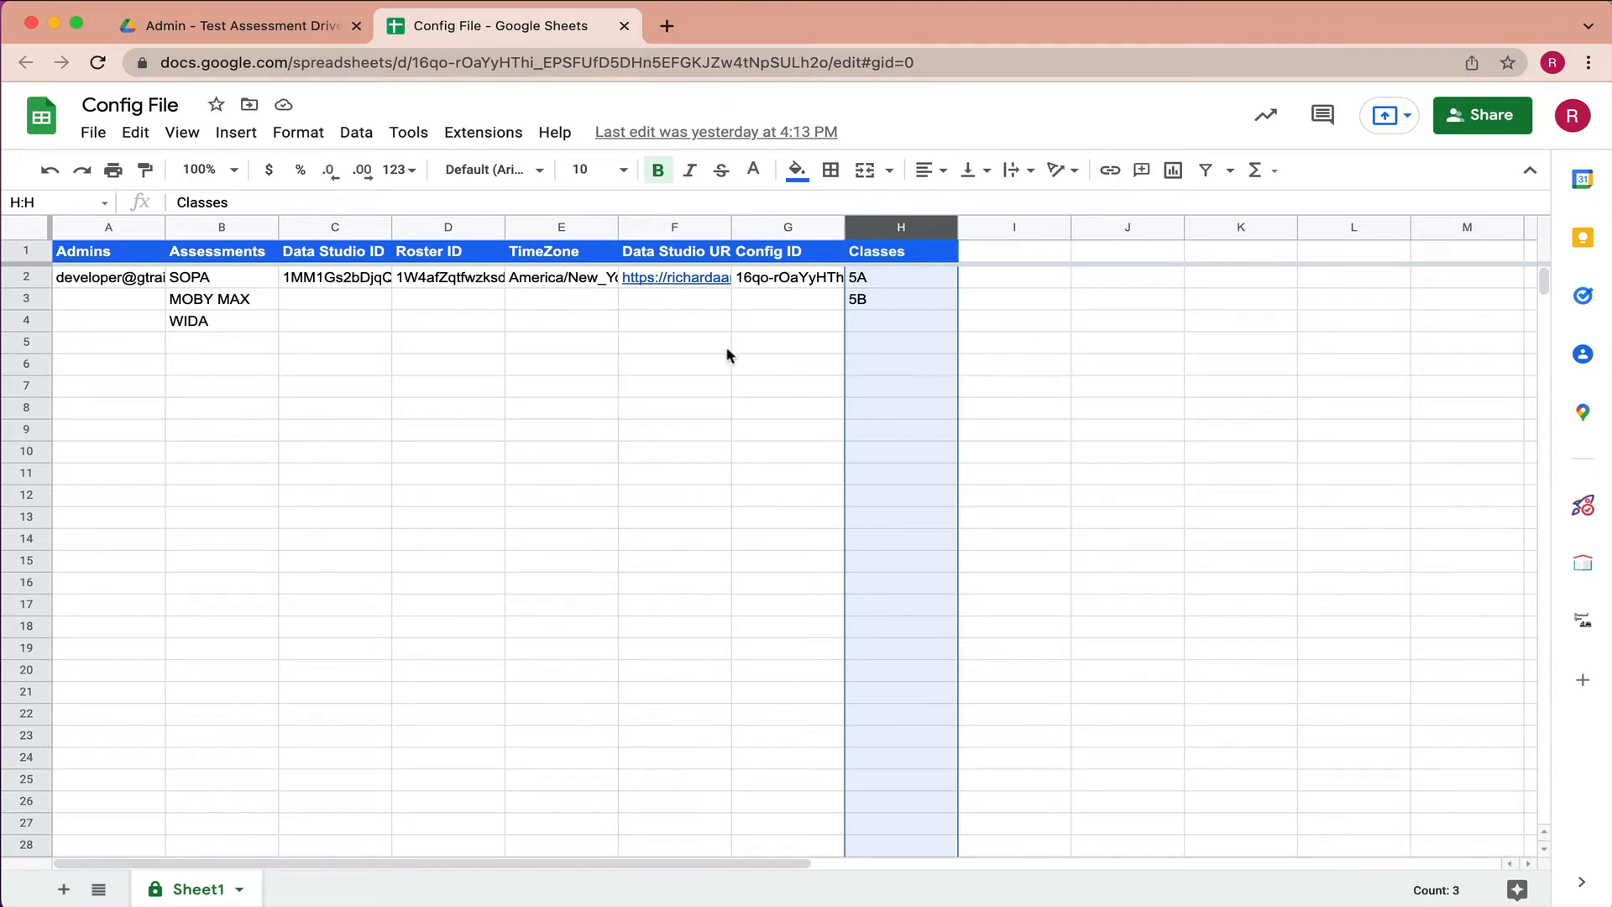
{"action": "left_click", "coordinate": [109, 277]}
{"action": "left_click", "coordinate": [332, 280]}
{"action": "left_click", "coordinate": [449, 281]}
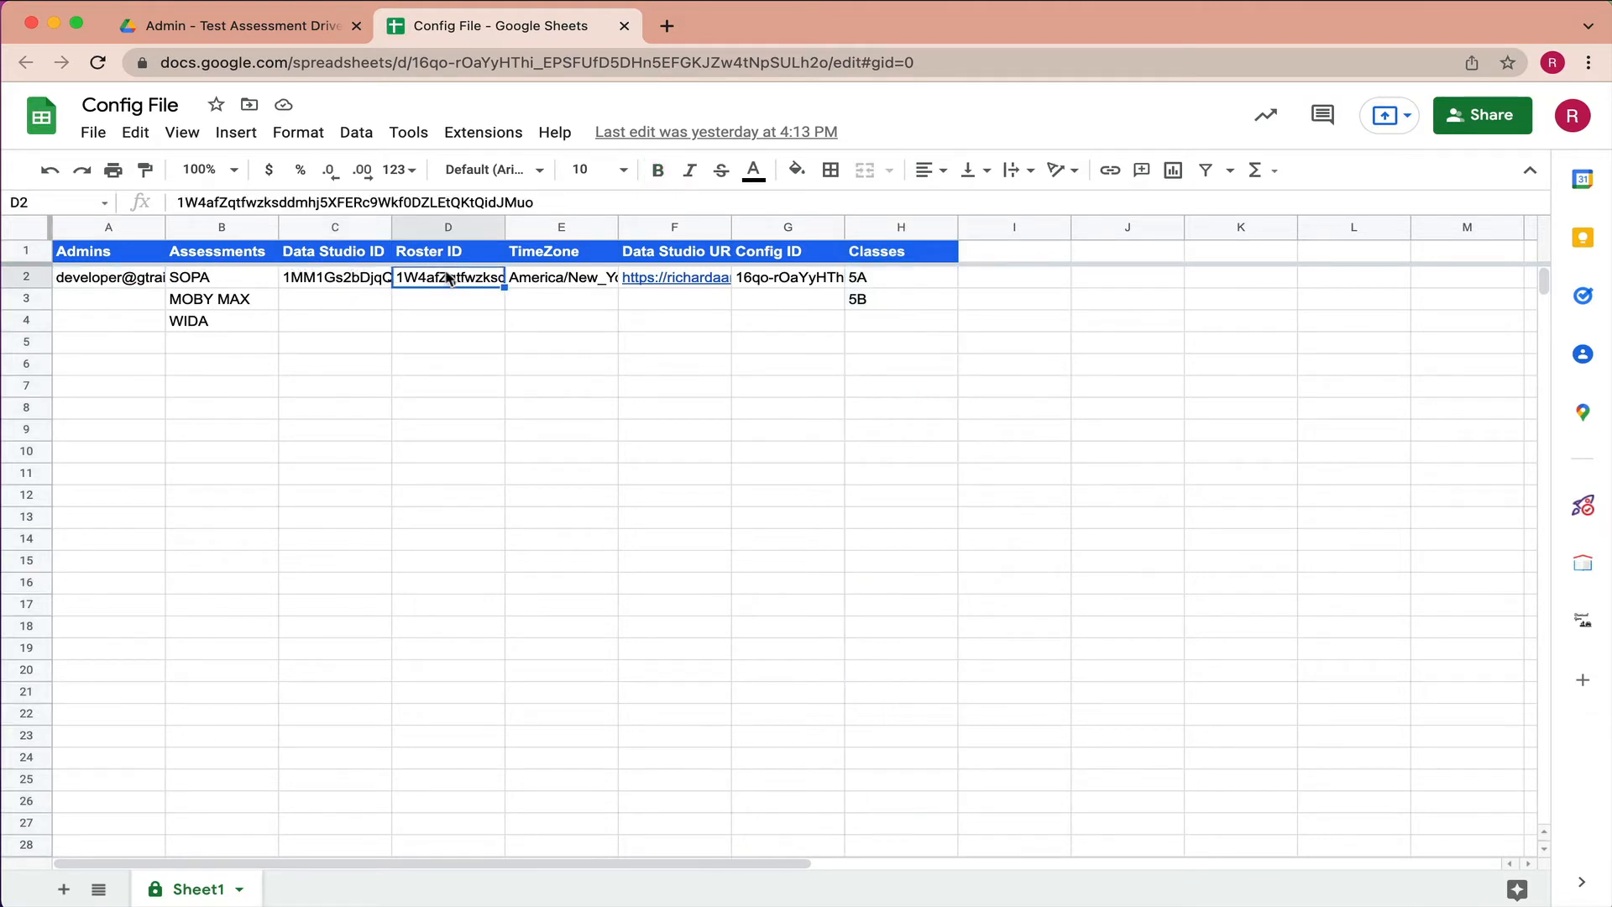
- Check the time zone and Data Studio URL, then close Config File and select Data Studio
{"action": "left_click", "coordinate": [527, 285]}
{"action": "left_click", "coordinate": [654, 280]}
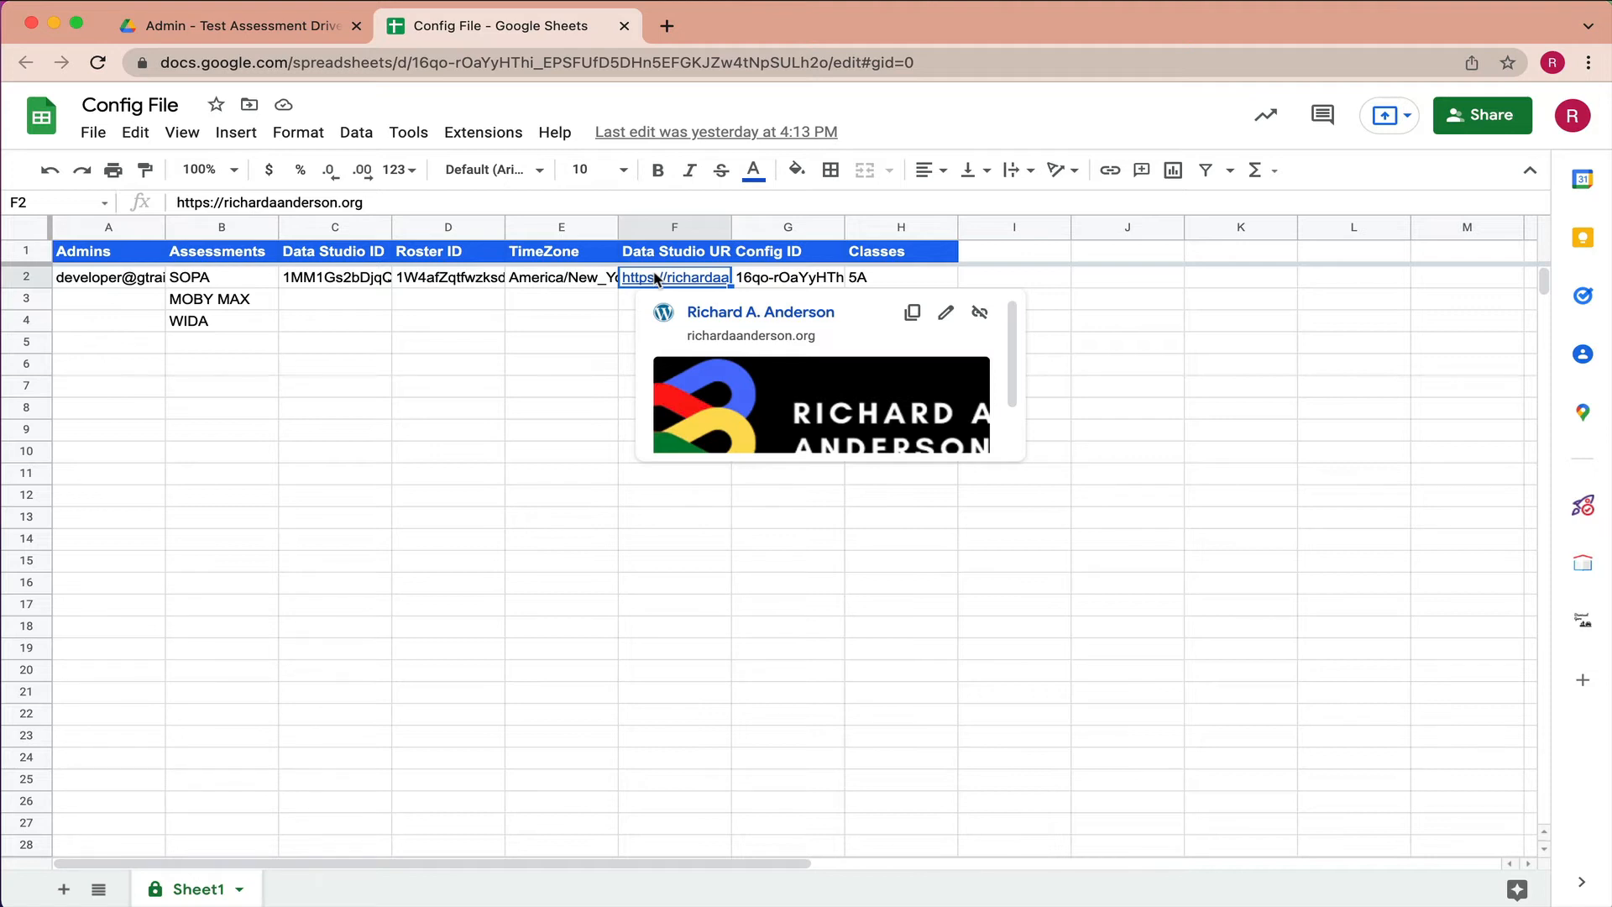
{"action": "left_click", "coordinate": [604, 304]}
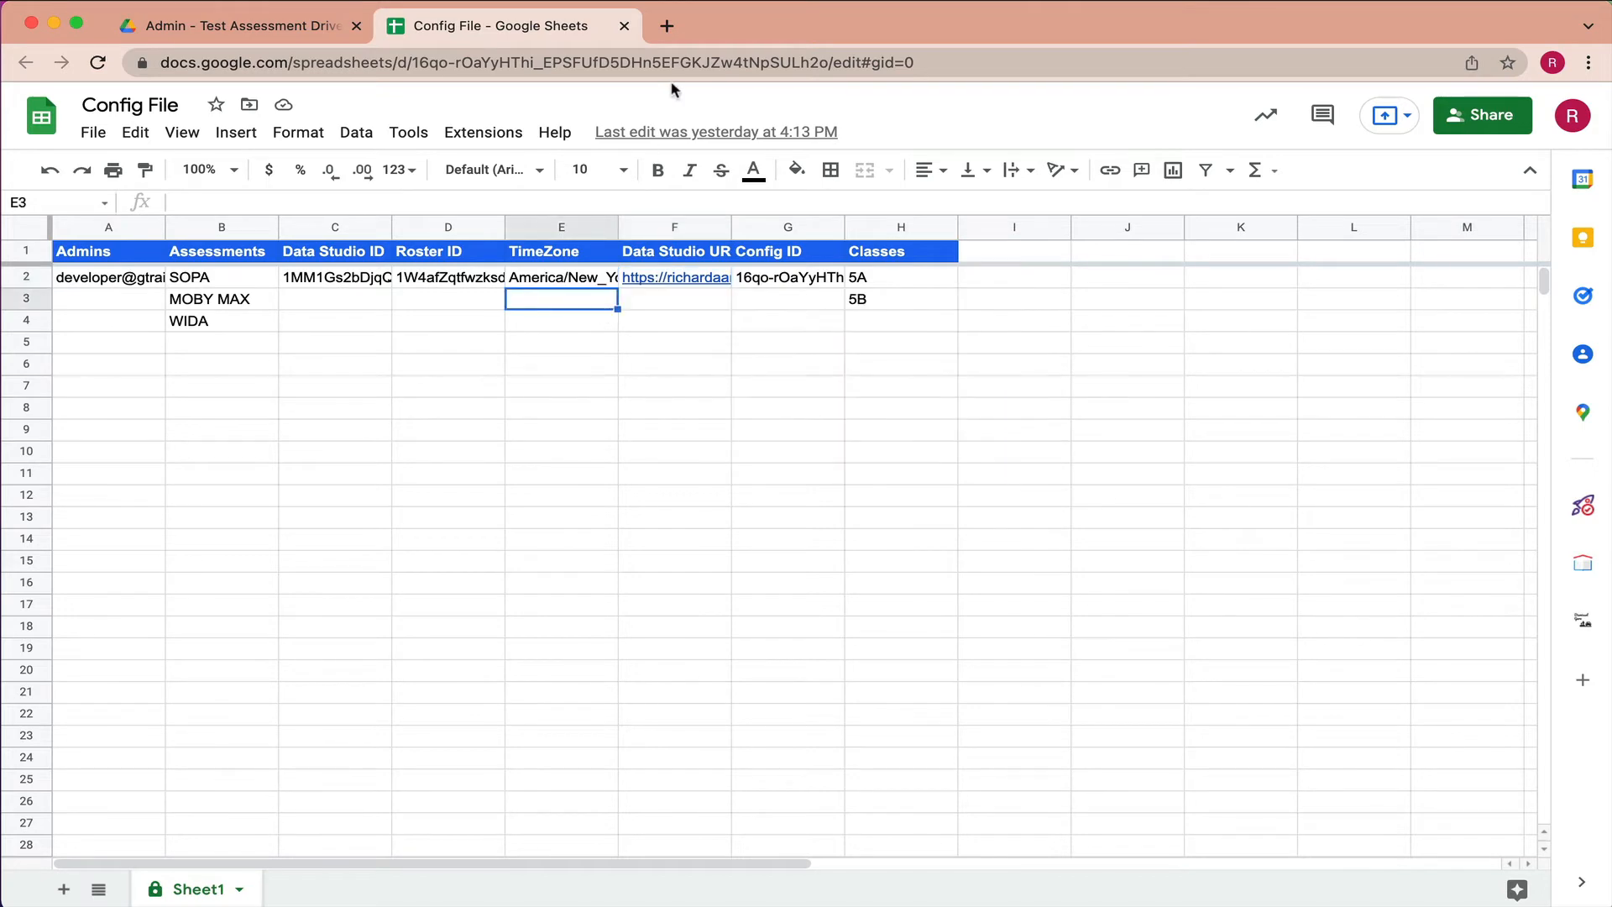
{"action": "left_click", "coordinate": [623, 26]}
{"action": "left_click", "coordinate": [394, 324]}
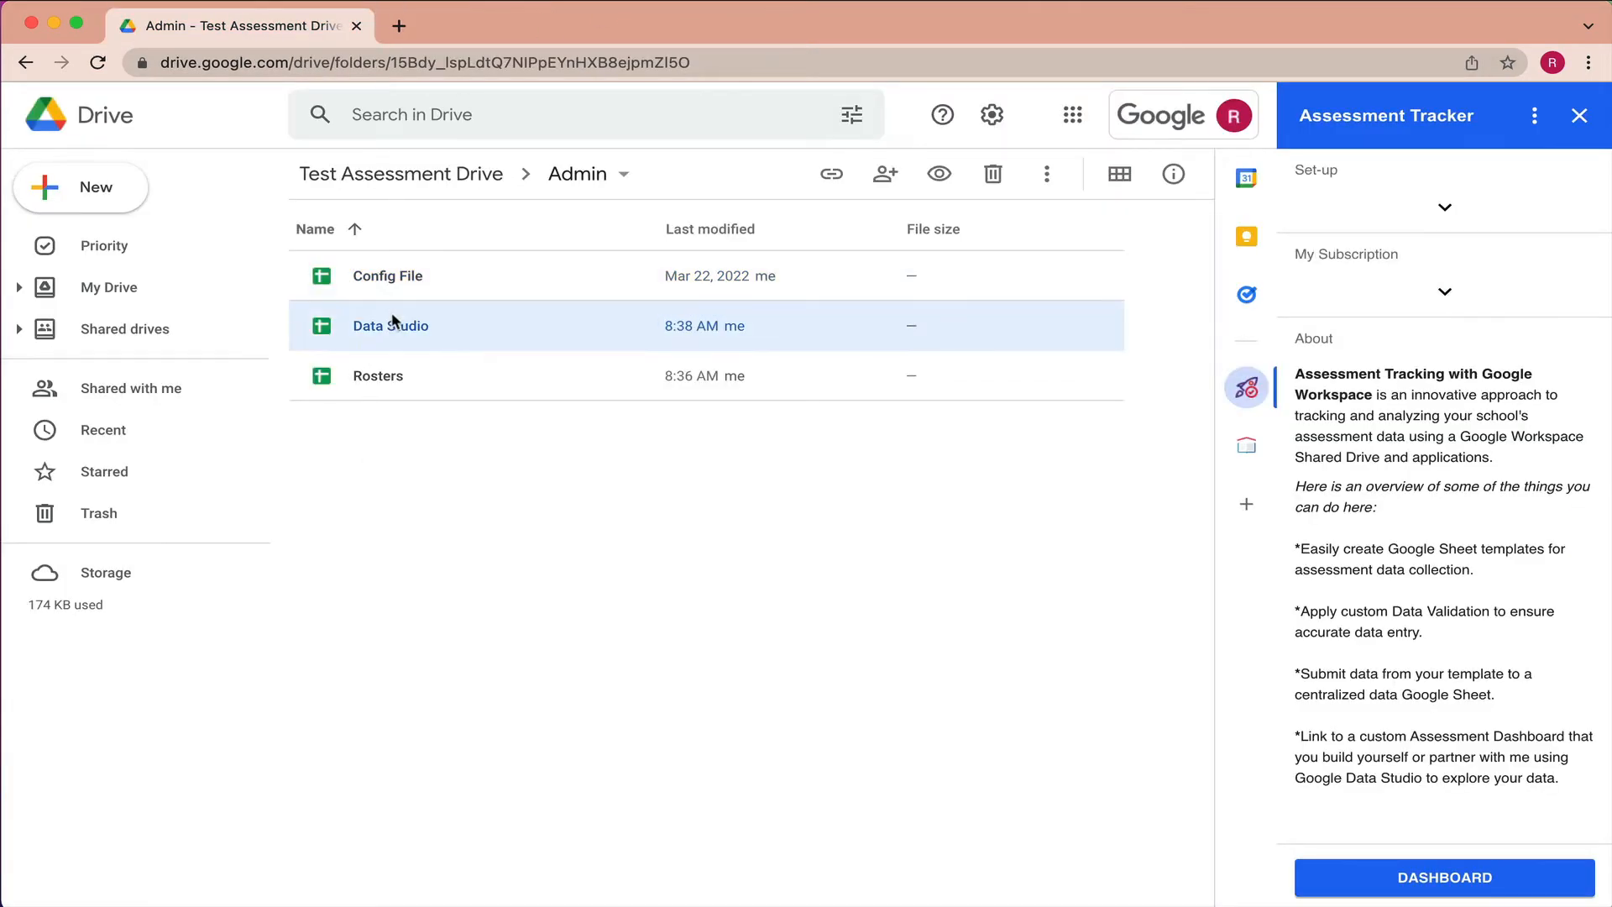
- Open the Data Studio spreadsheet and reopen Config File alongside it
{"action": "double_click", "coordinate": [315, 328]}
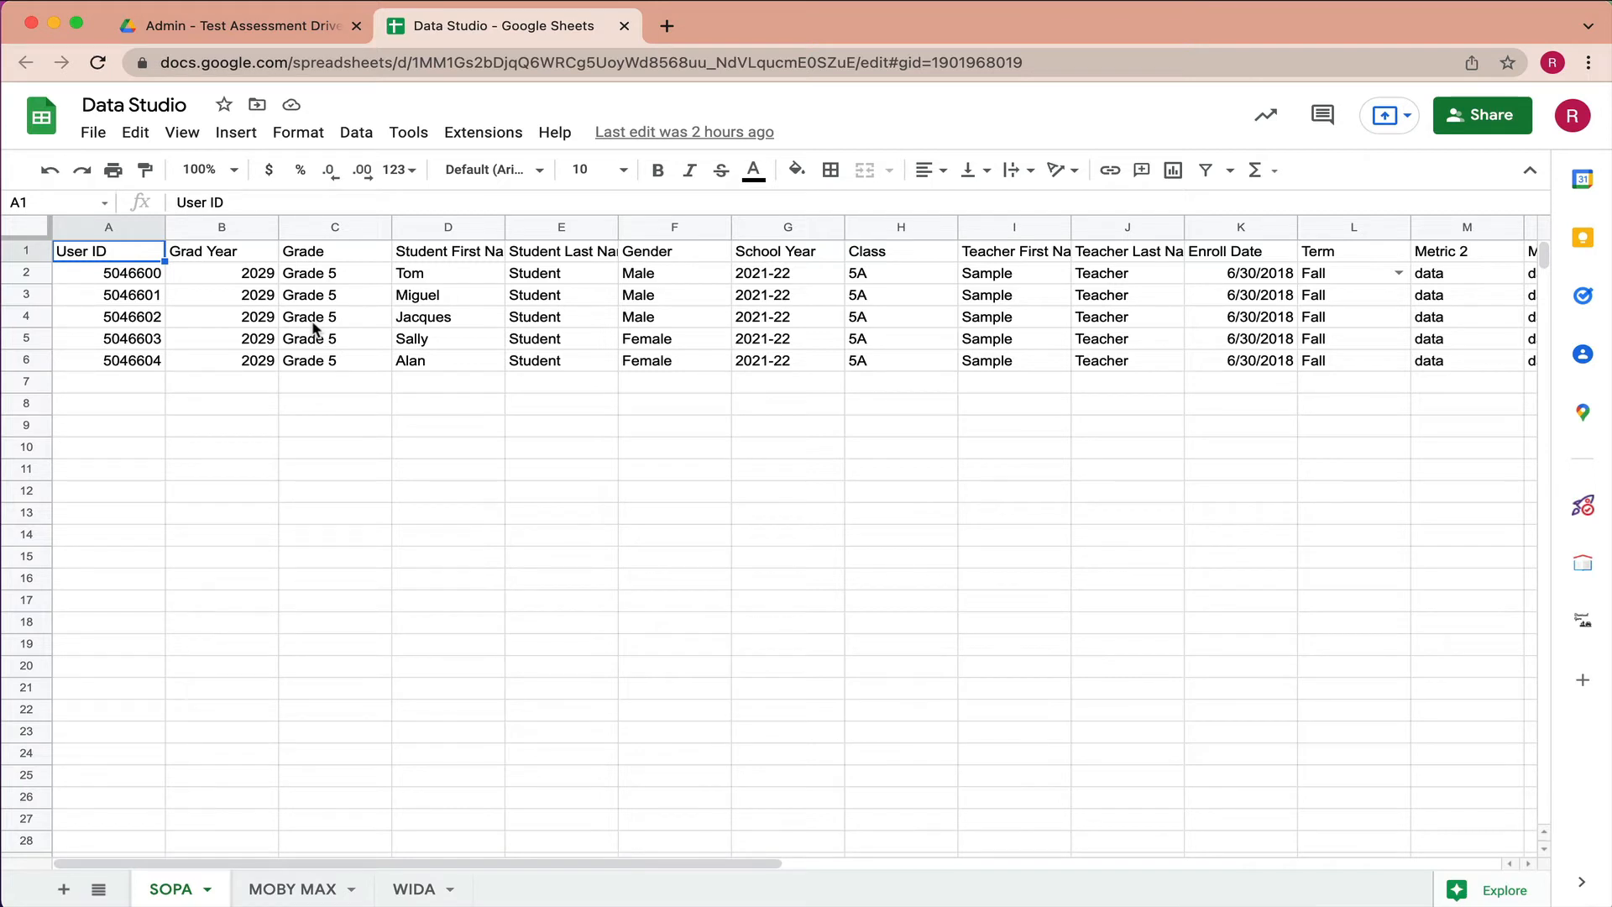
{"action": "left_click", "coordinate": [310, 26]}
{"action": "double_click", "coordinate": [409, 274]}
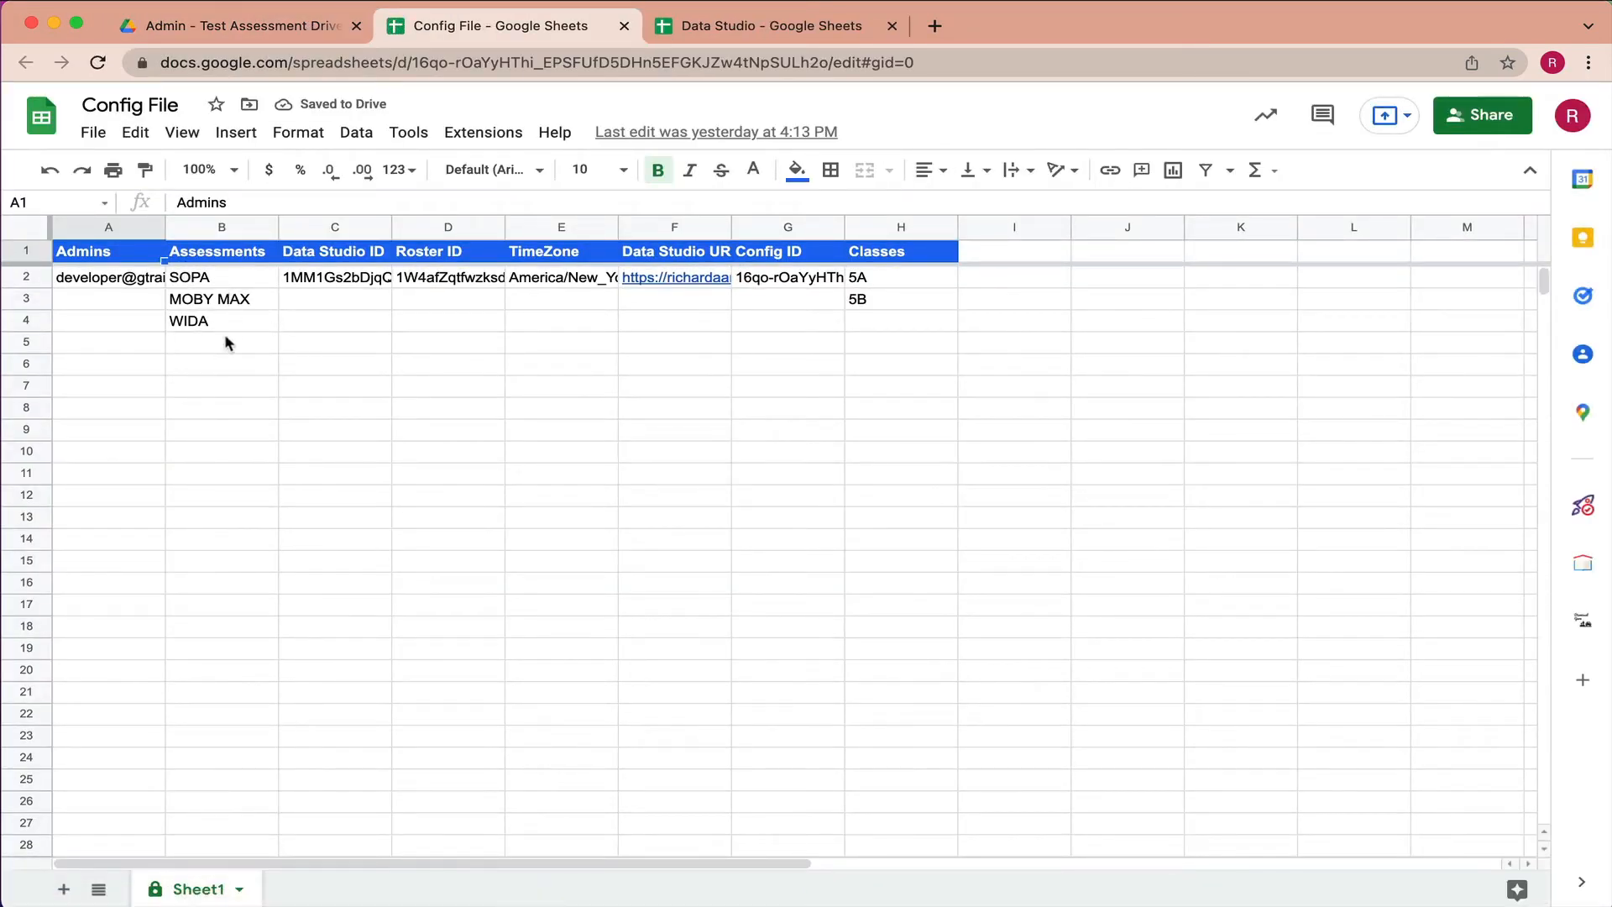
{"action": "left_click", "coordinate": [755, 26]}
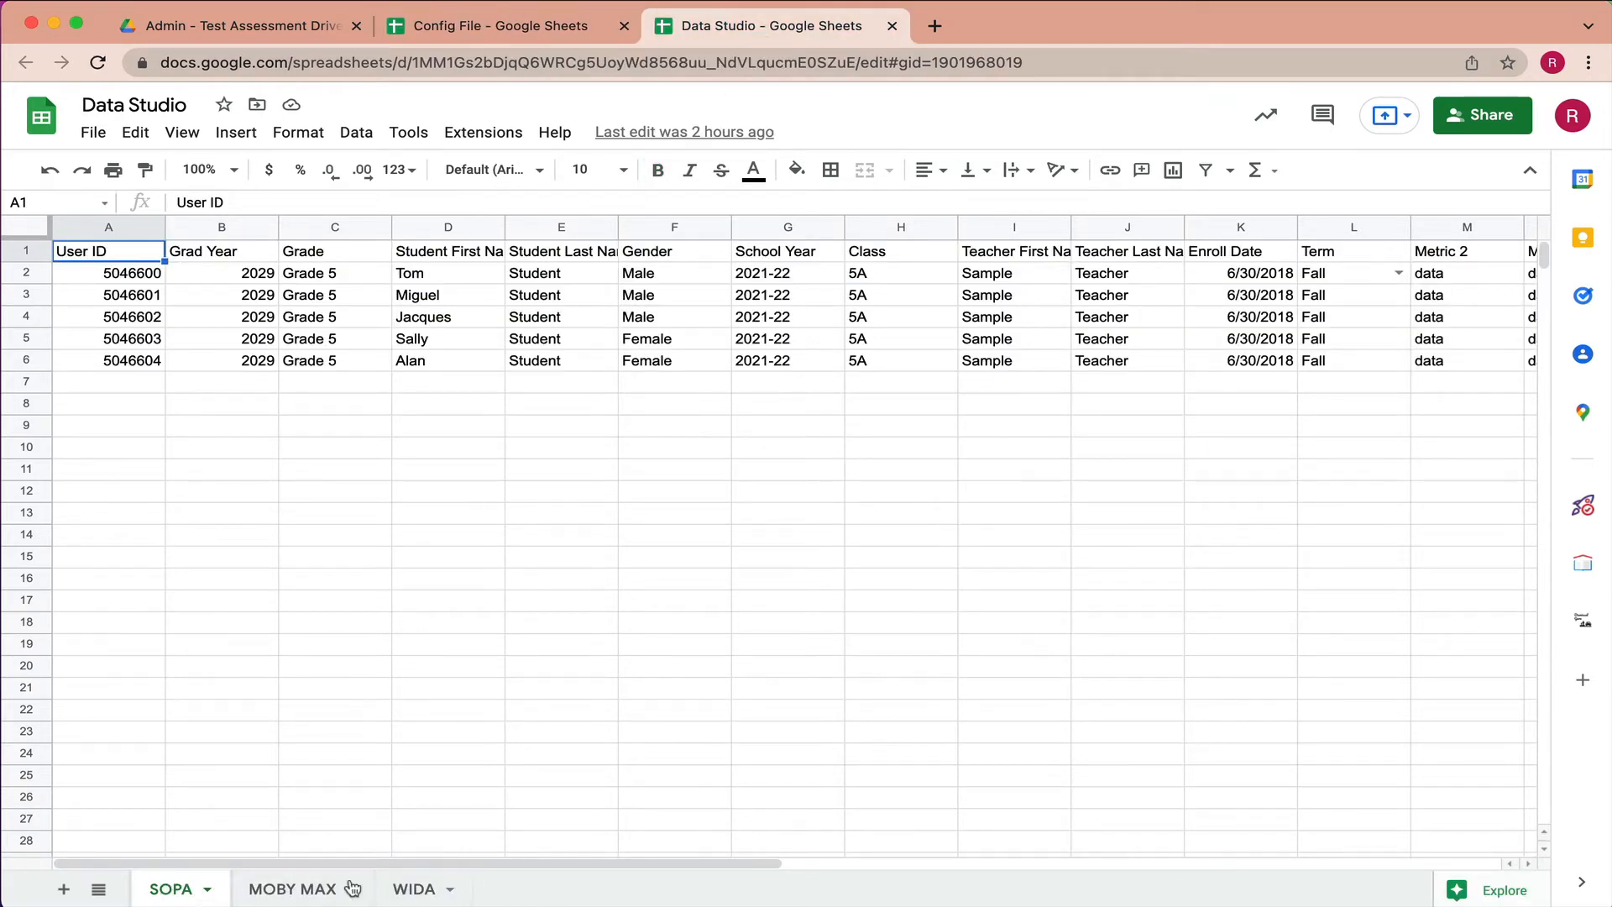
{"action": "left_click", "coordinate": [503, 26]}
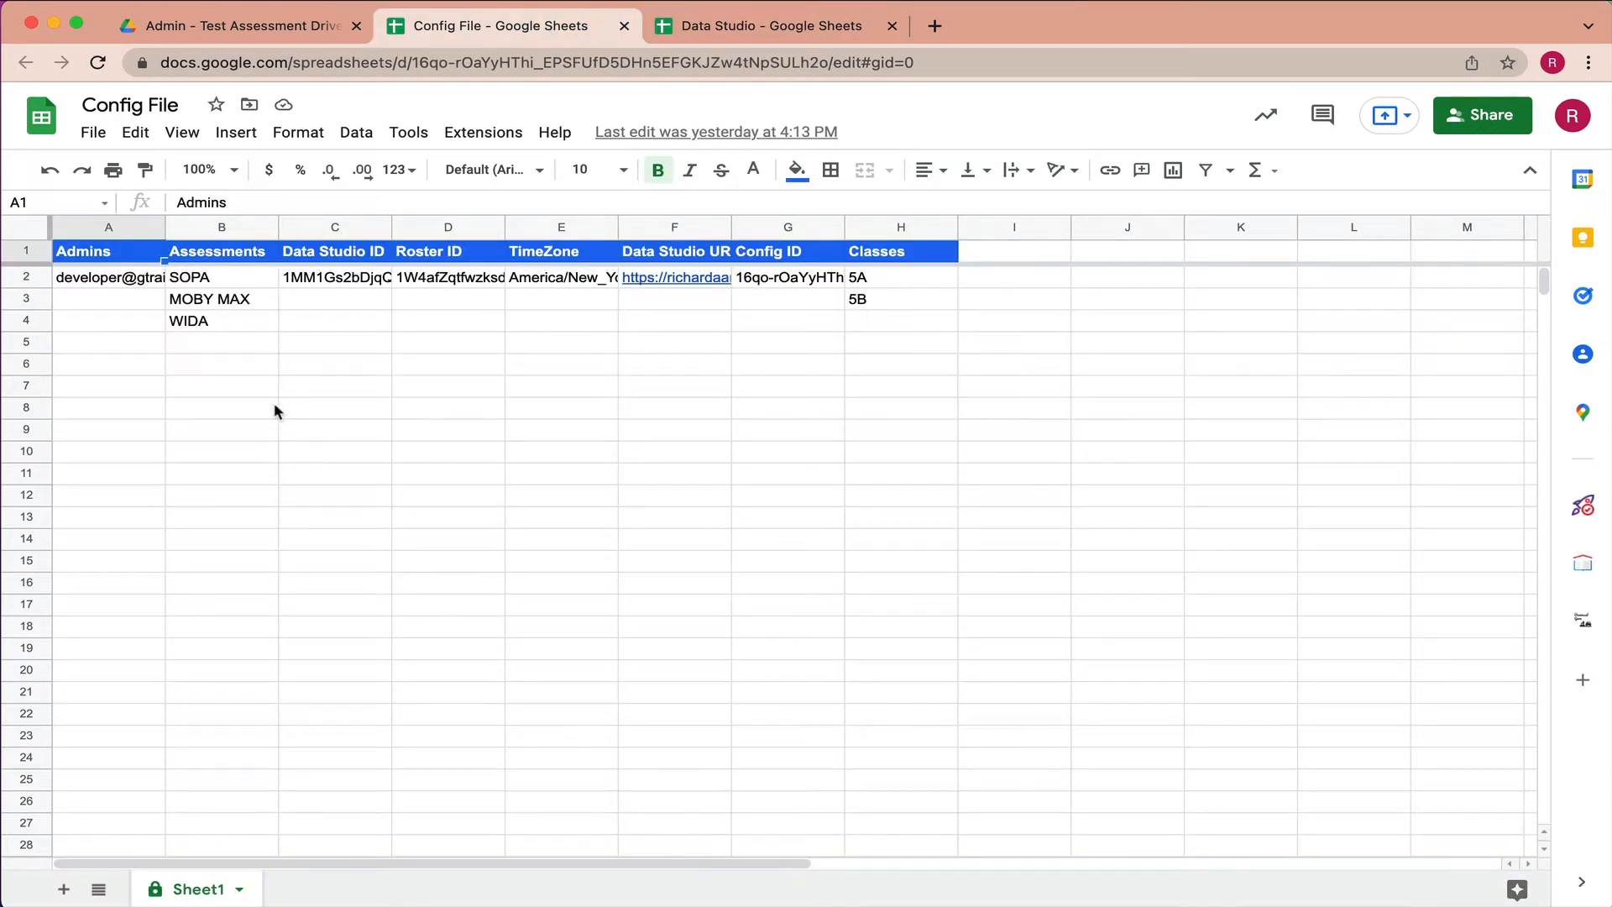
- Enter 'New Assessment' in cell B5 of the Assessments column, then return to Data Studio
{"action": "double_click", "coordinate": [239, 340]}
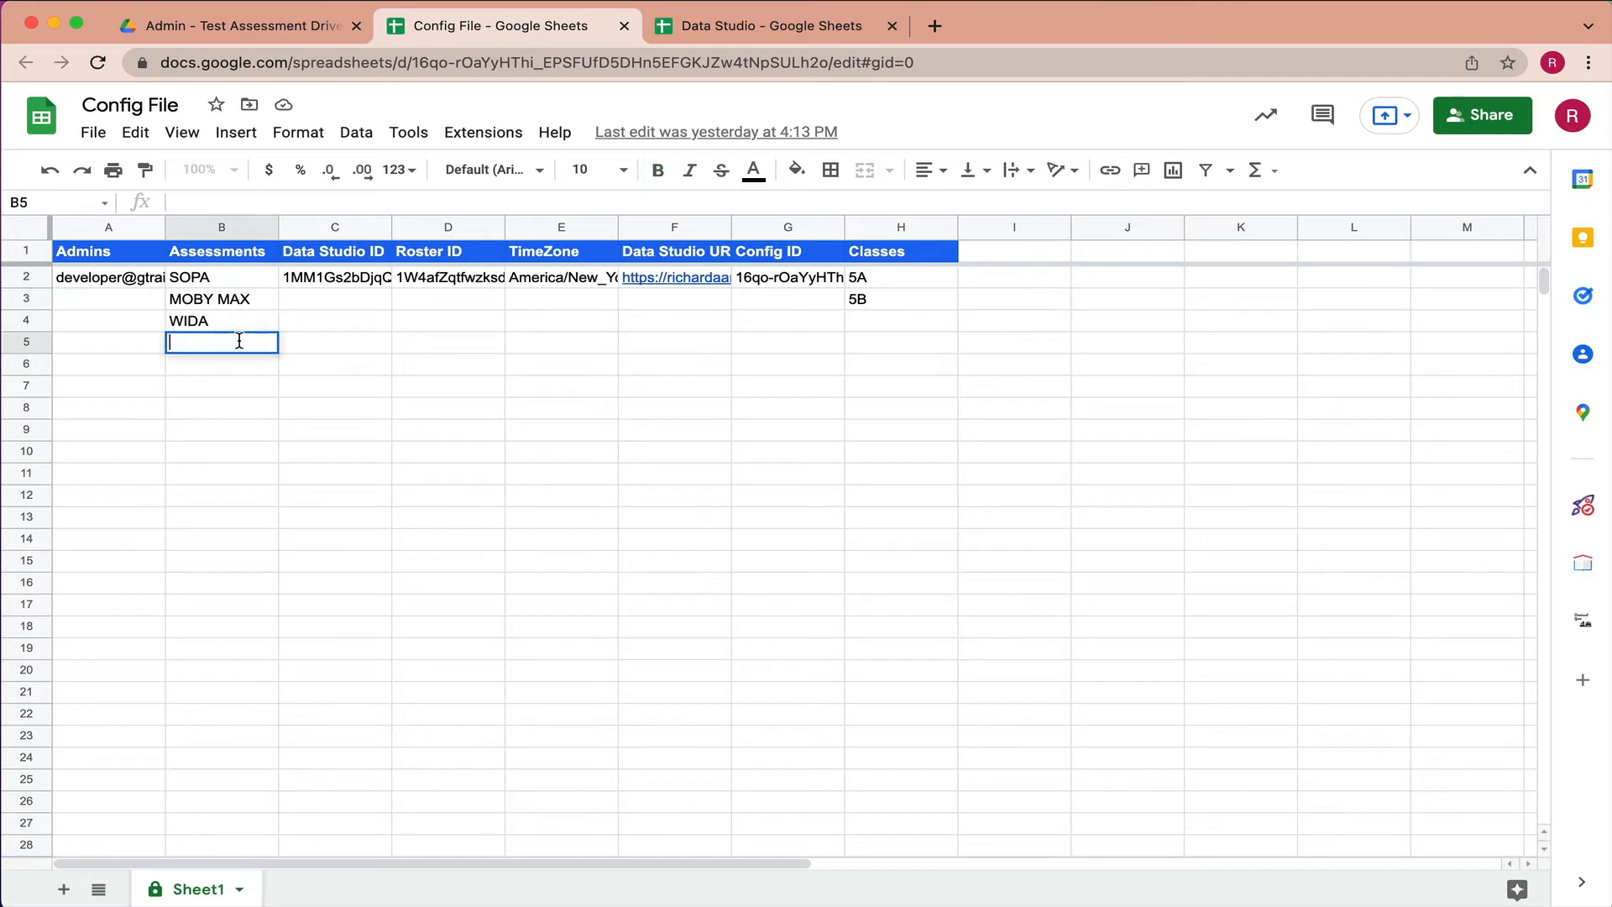
{"action": "type", "text": "New Assessment"}
{"action": "left_click", "coordinate": [227, 385]}
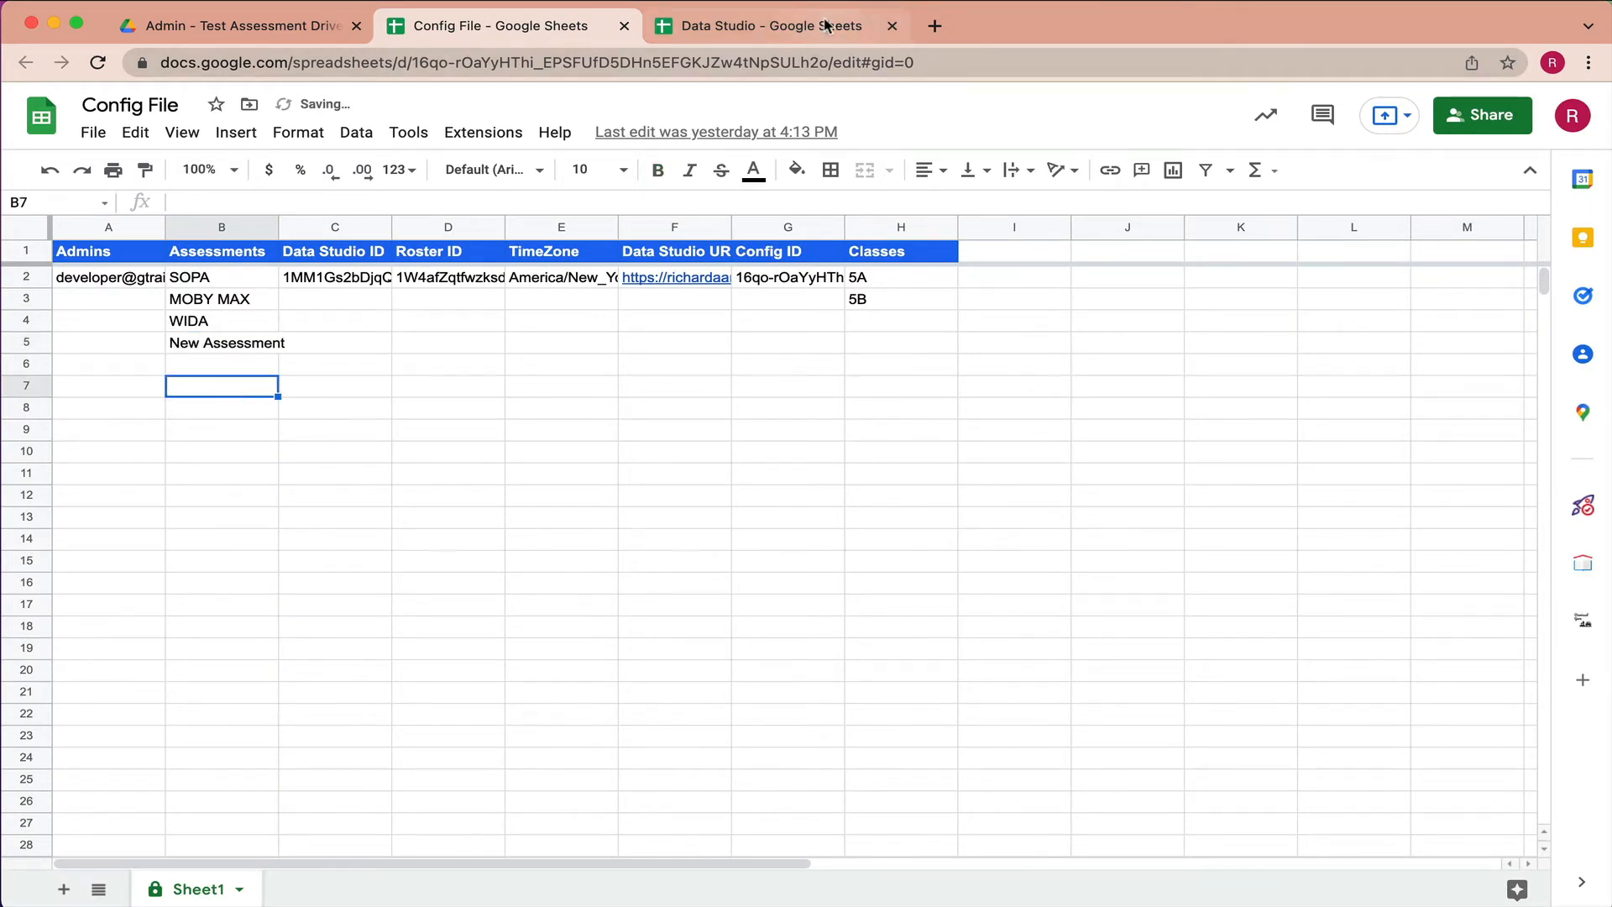
{"action": "left_click", "coordinate": [760, 25]}
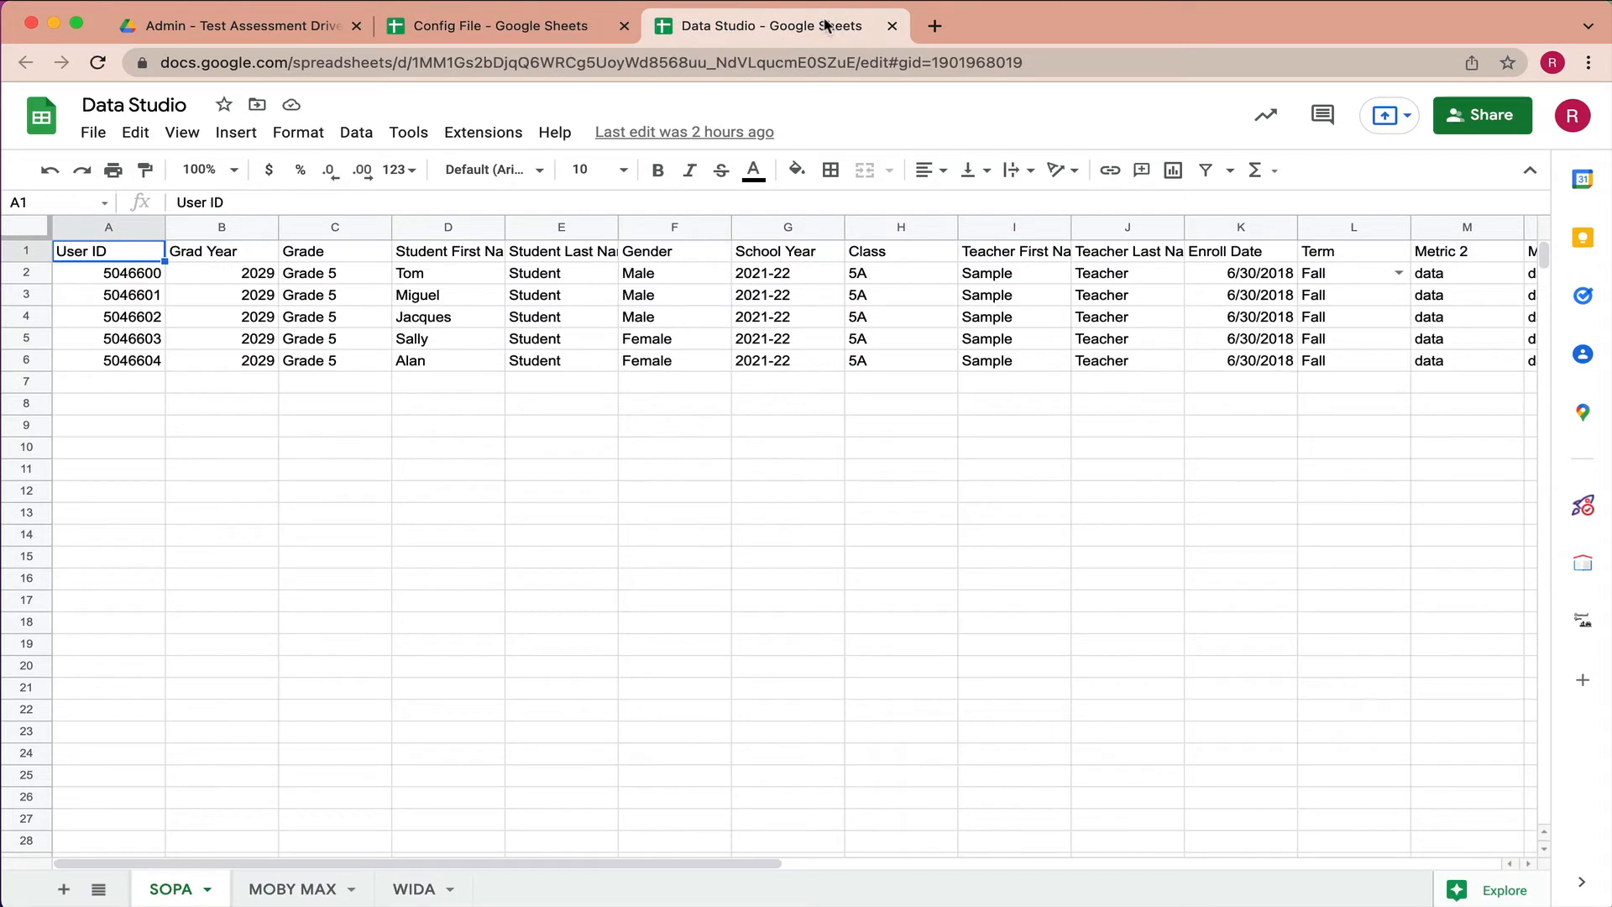
- Use Assessment Tracker's ADD A NEW ASSESSMENT to create the New Assessment tab, then view SOPA
{"action": "left_click", "coordinate": [1584, 508]}
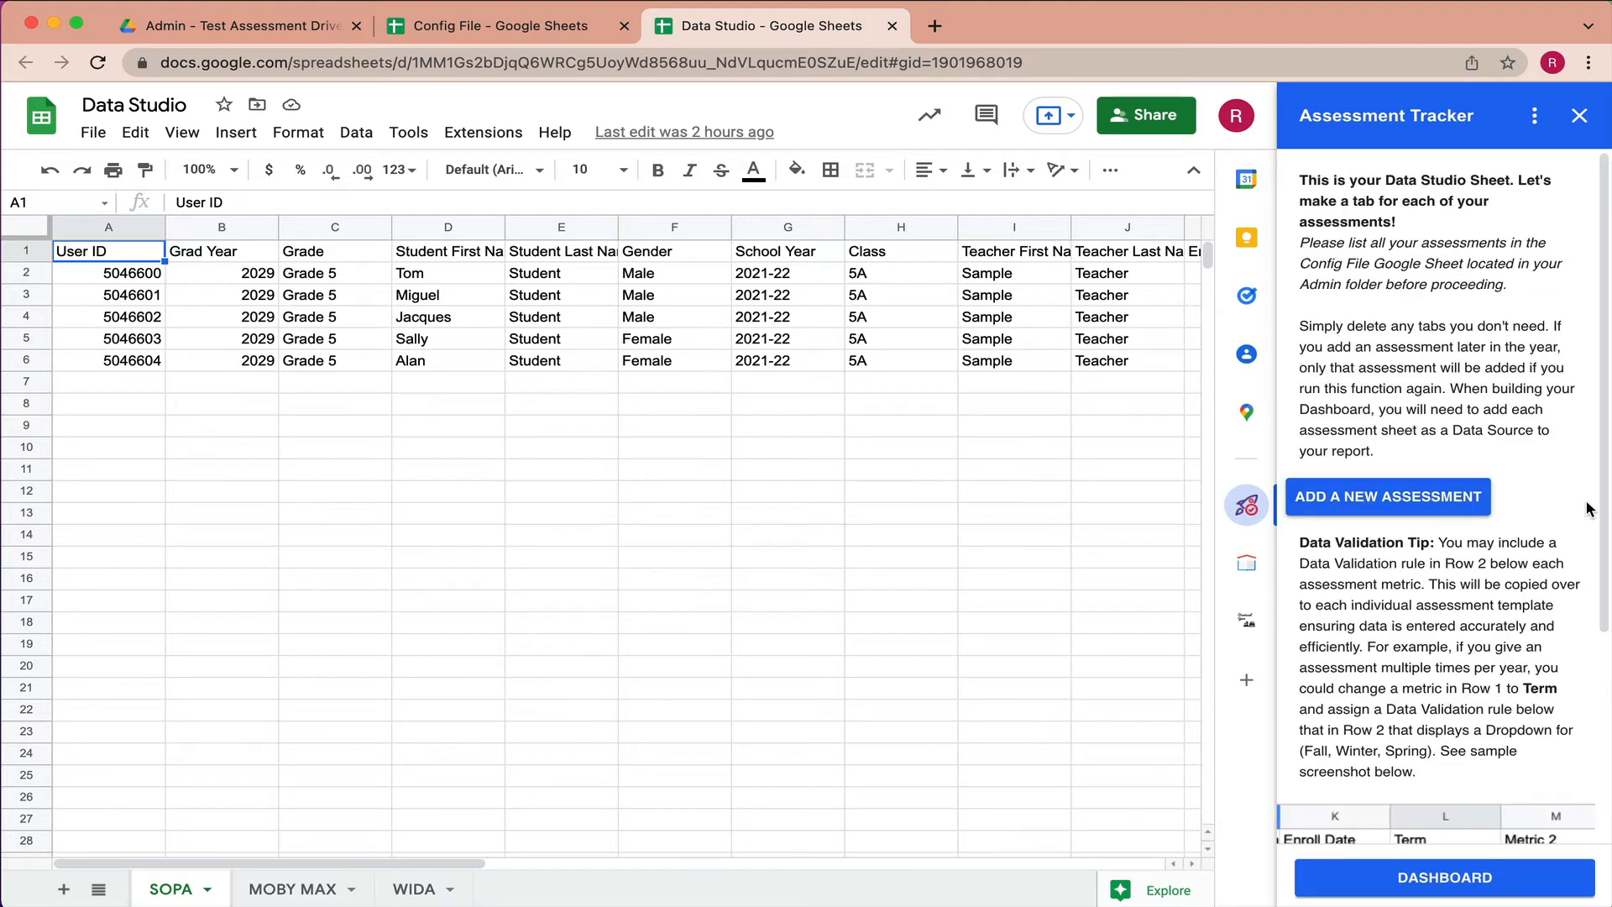
{"action": "left_click", "coordinate": [1377, 502]}
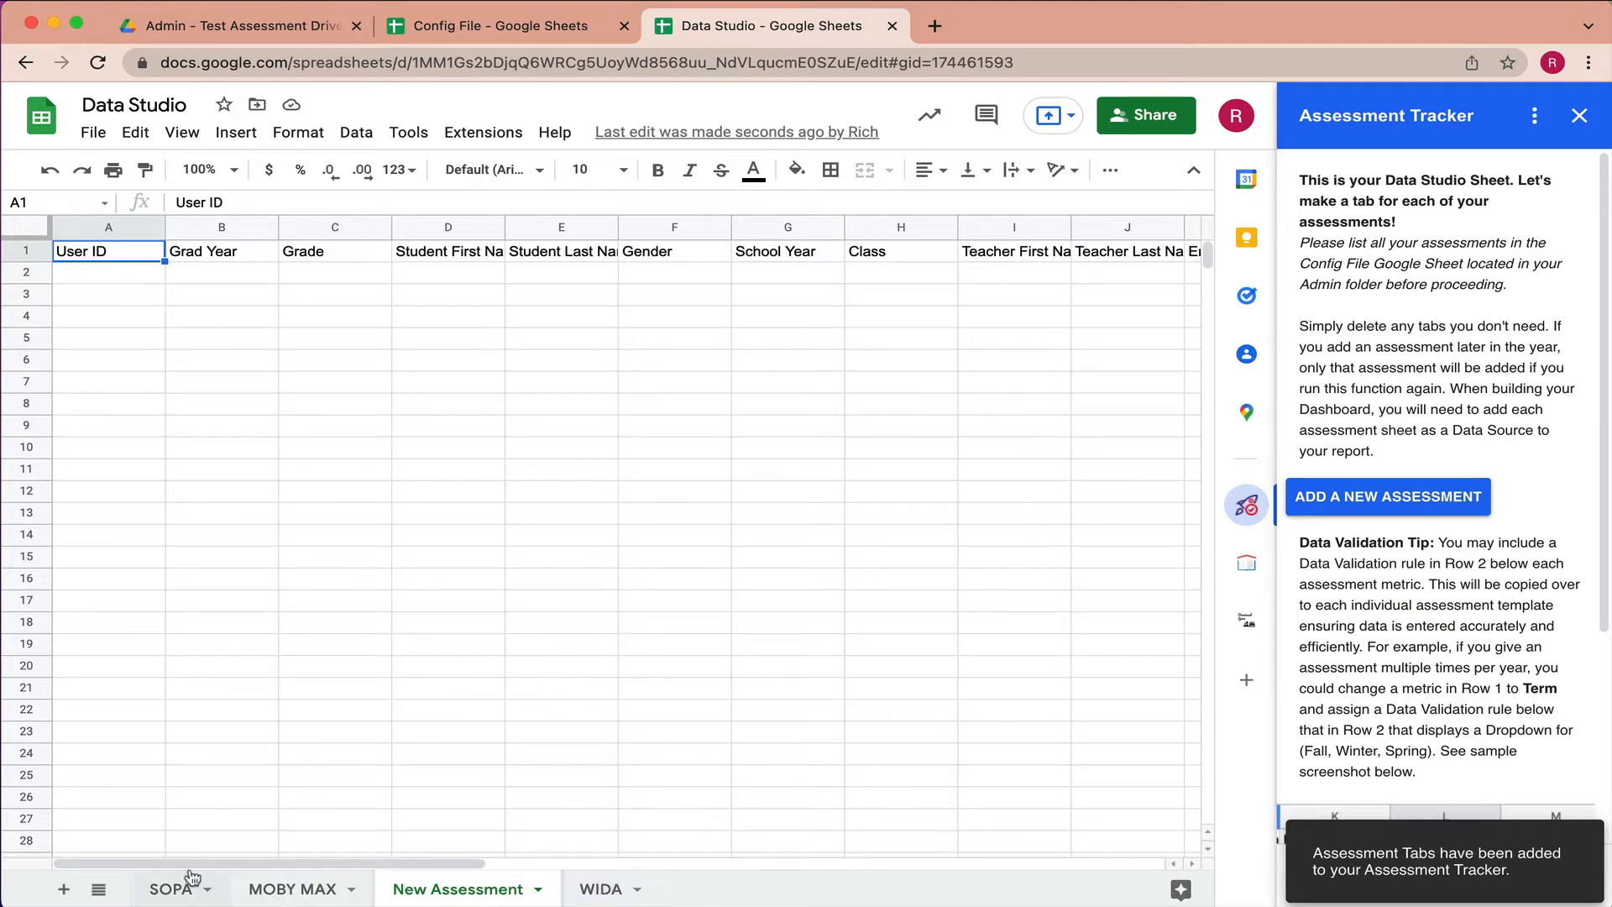
{"action": "left_click", "coordinate": [174, 891]}
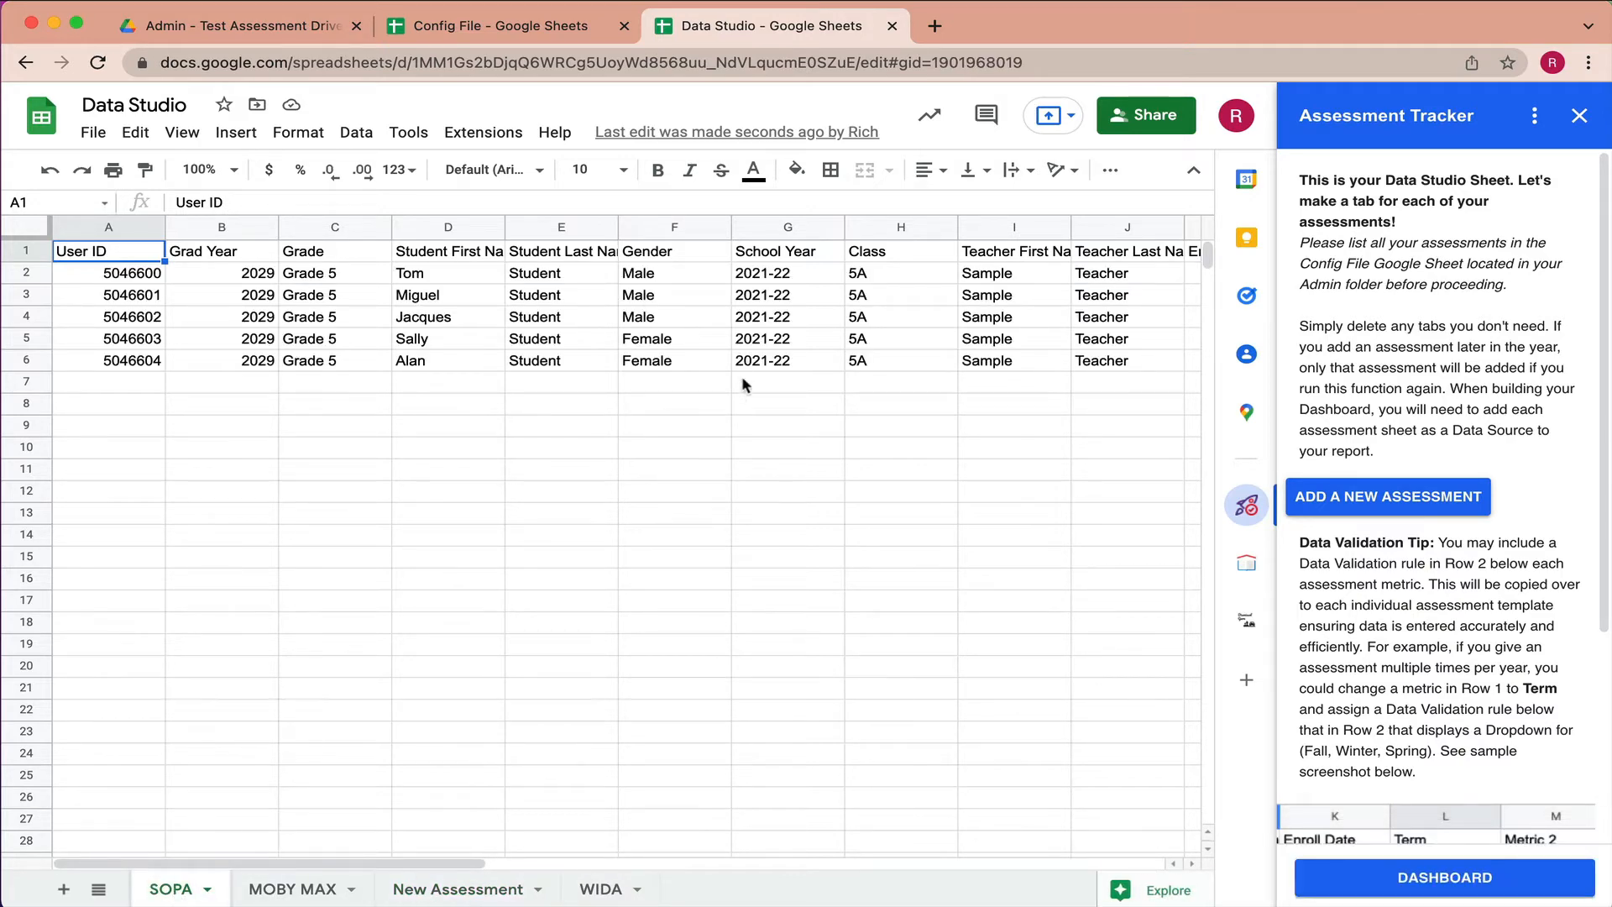
- Inspect the SOPA tab's second data row and the Term header in L1
{"action": "scroll", "coordinate": [747, 369], "scroll_direction": "right", "scroll_amount": 5}
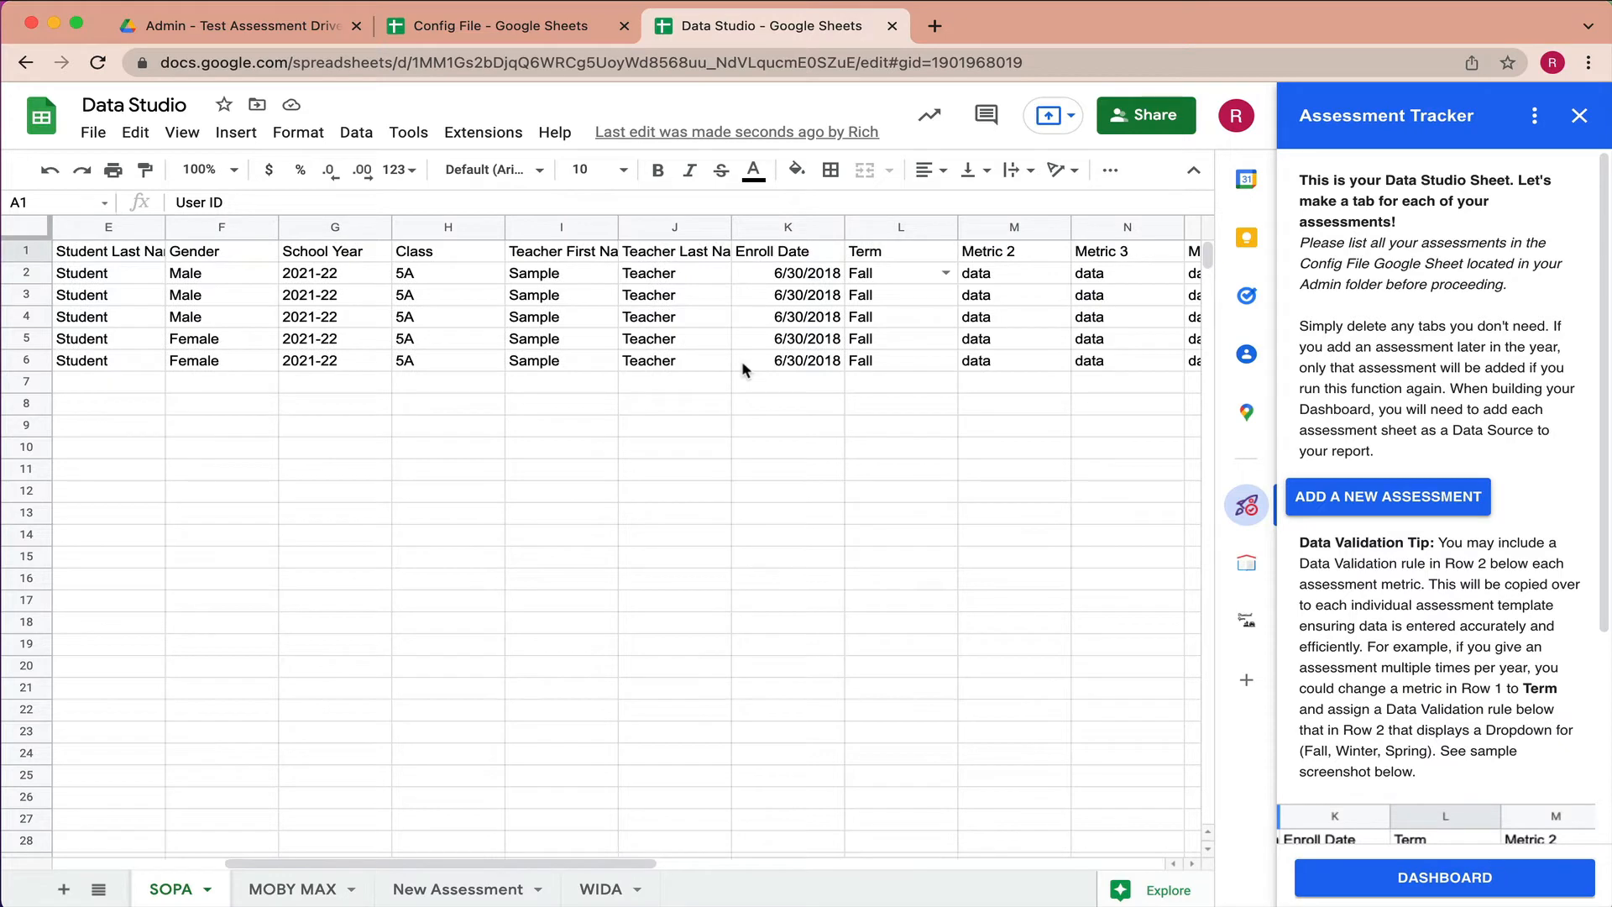
{"action": "left_click", "coordinate": [945, 273]}
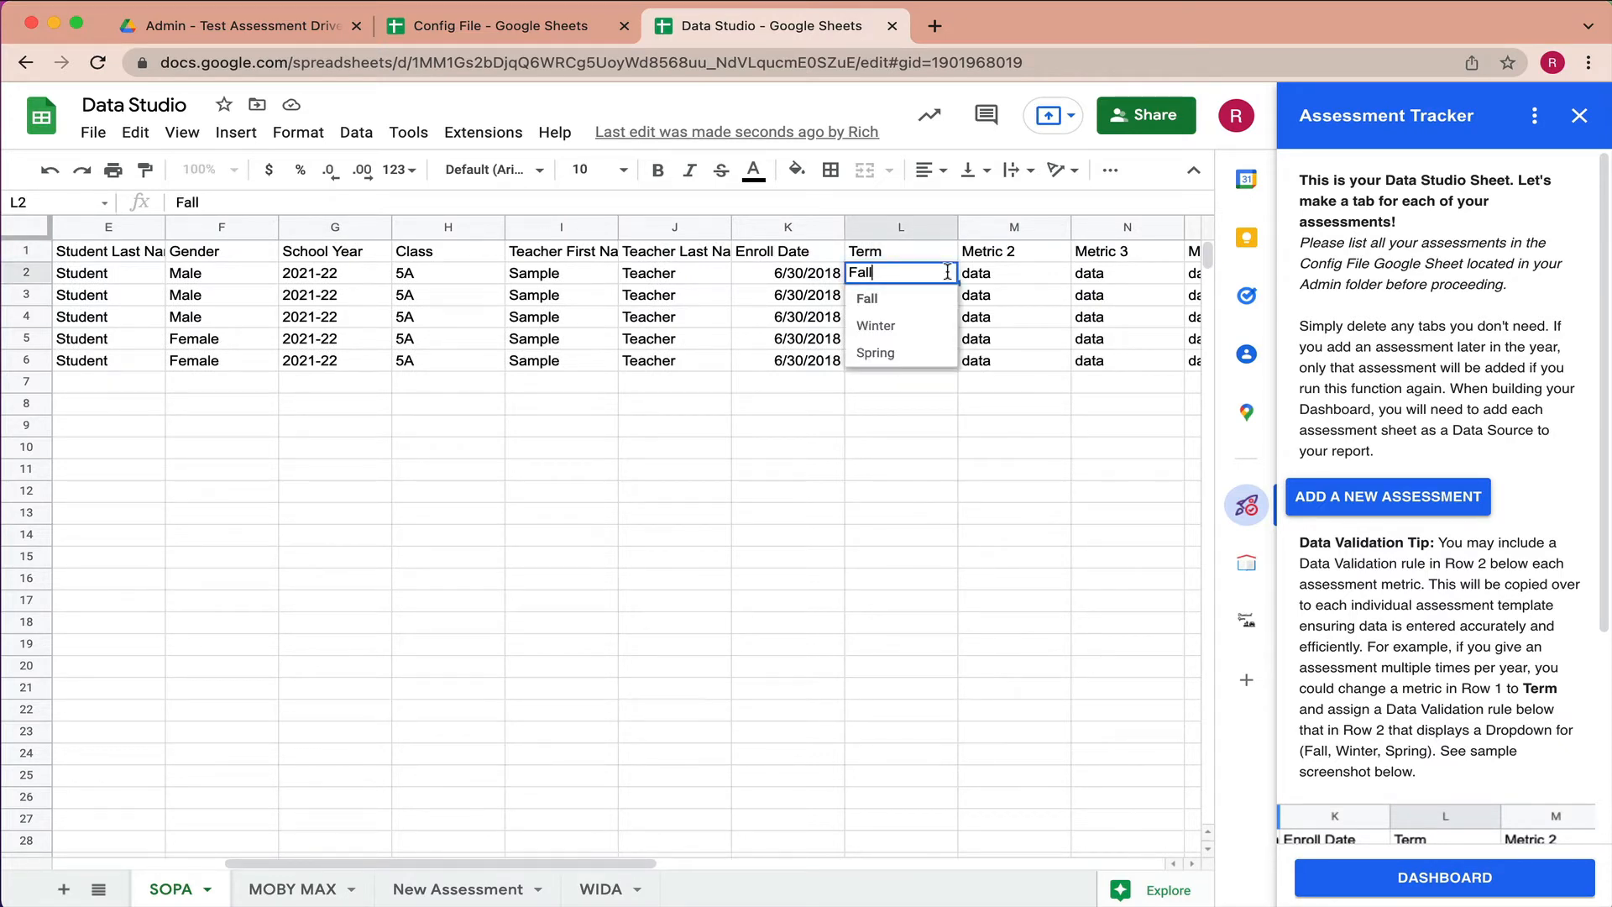
{"action": "left_click", "coordinate": [15, 275]}
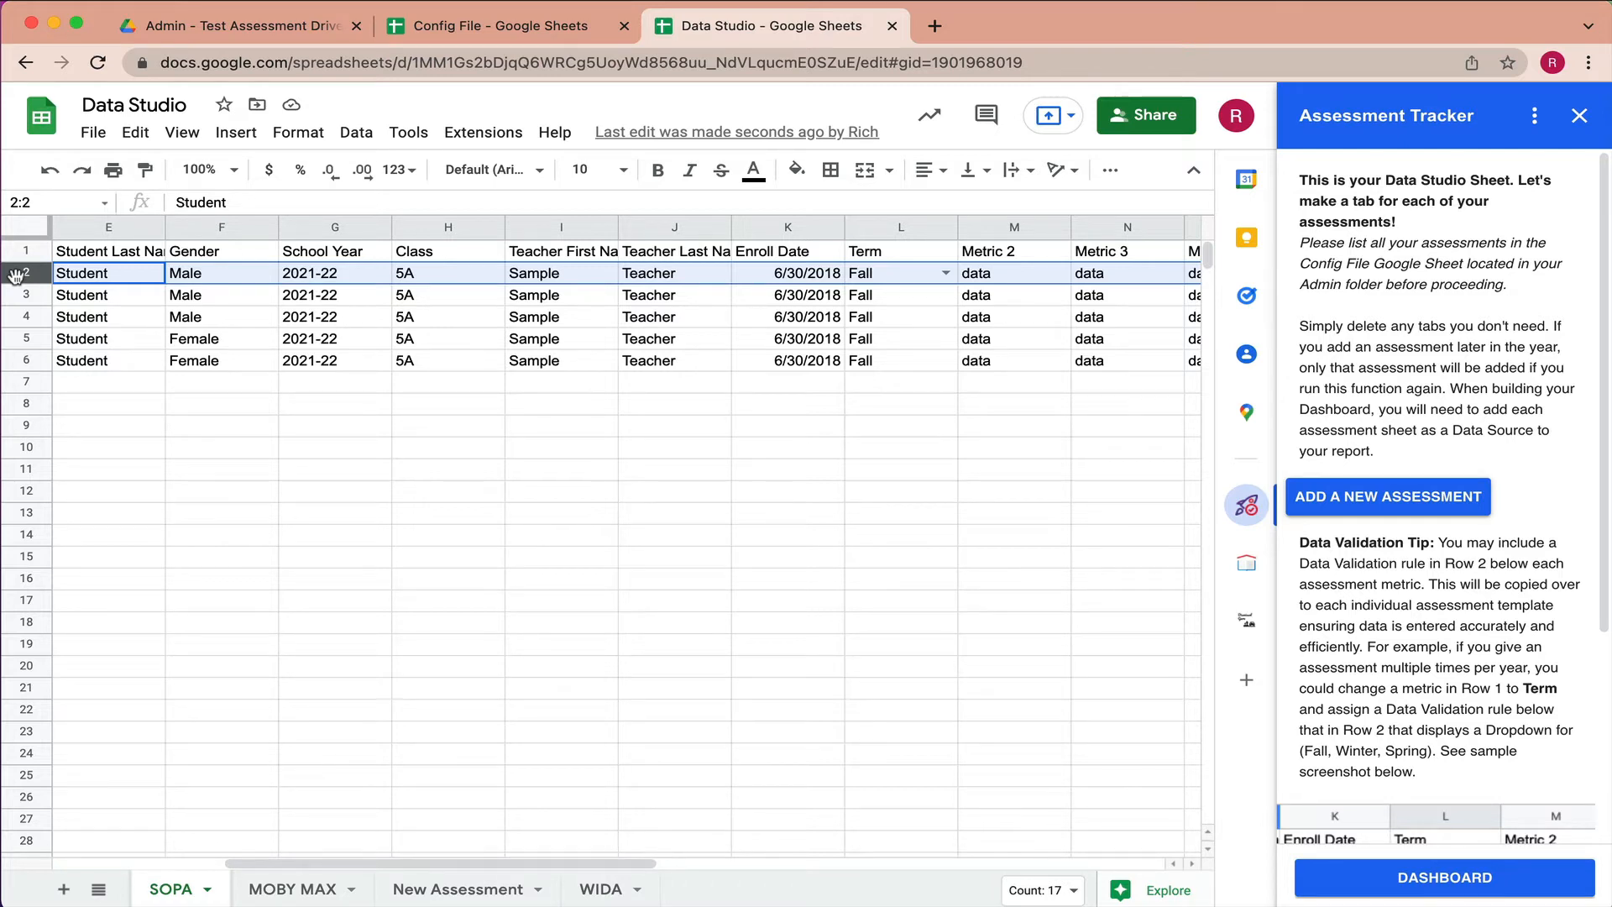
{"action": "left_click", "coordinate": [884, 255]}
{"action": "scroll", "coordinate": [979, 250], "scroll_direction": "right", "scroll_amount": 2}
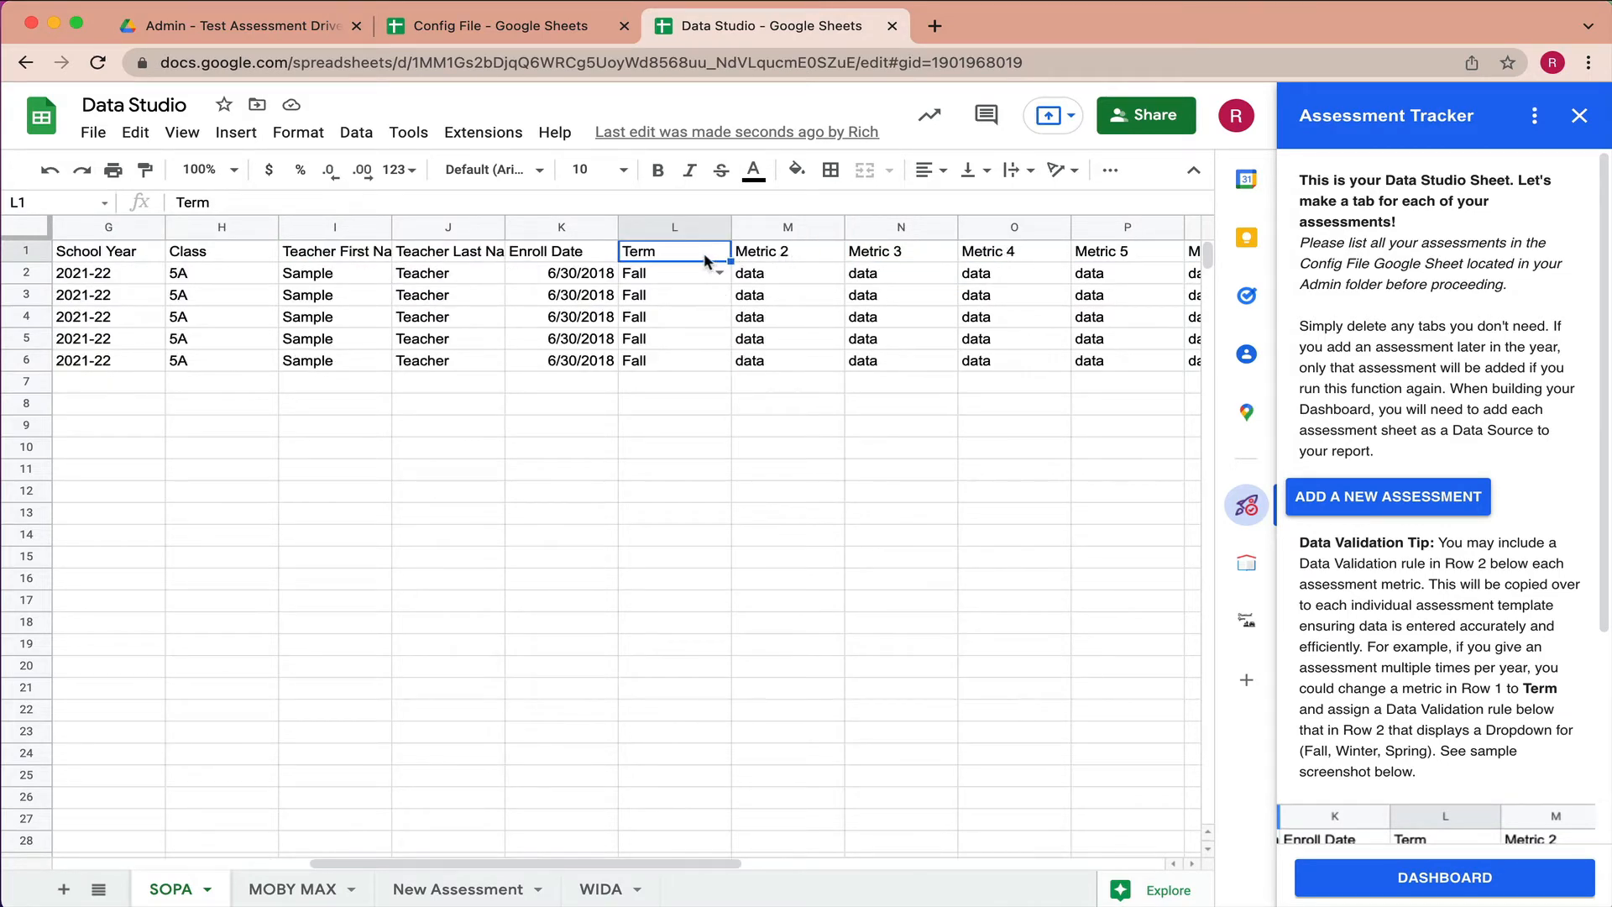
- Switch L2's Term to Winter and back to Fall, then close the Assessment Tracker panel
{"action": "left_click", "coordinate": [718, 274]}
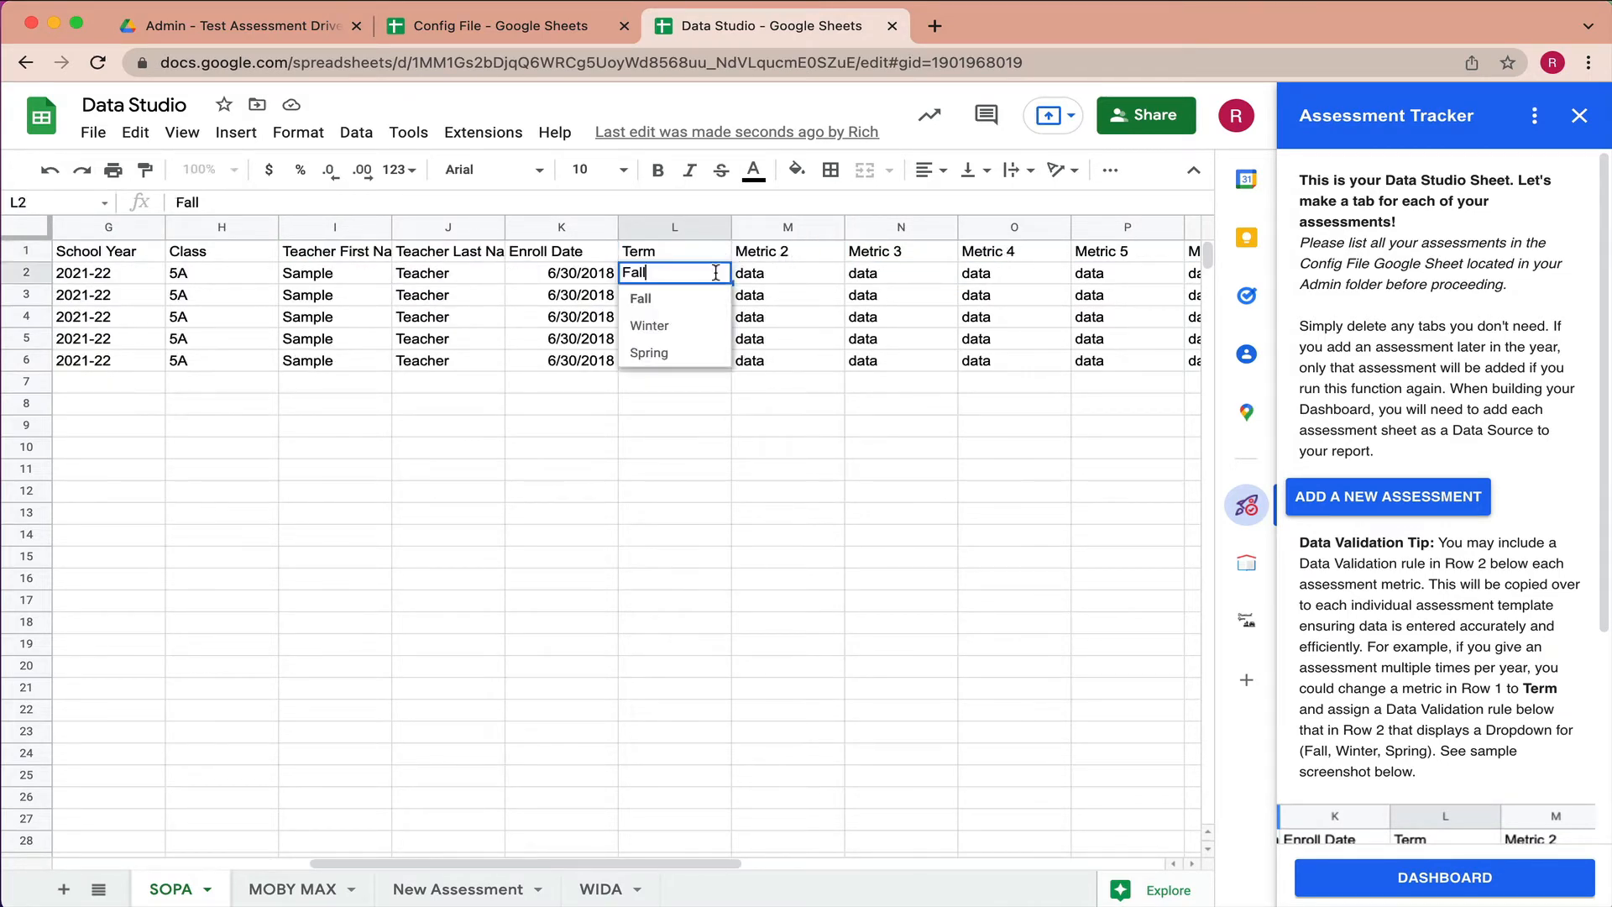
{"action": "left_click", "coordinate": [681, 327]}
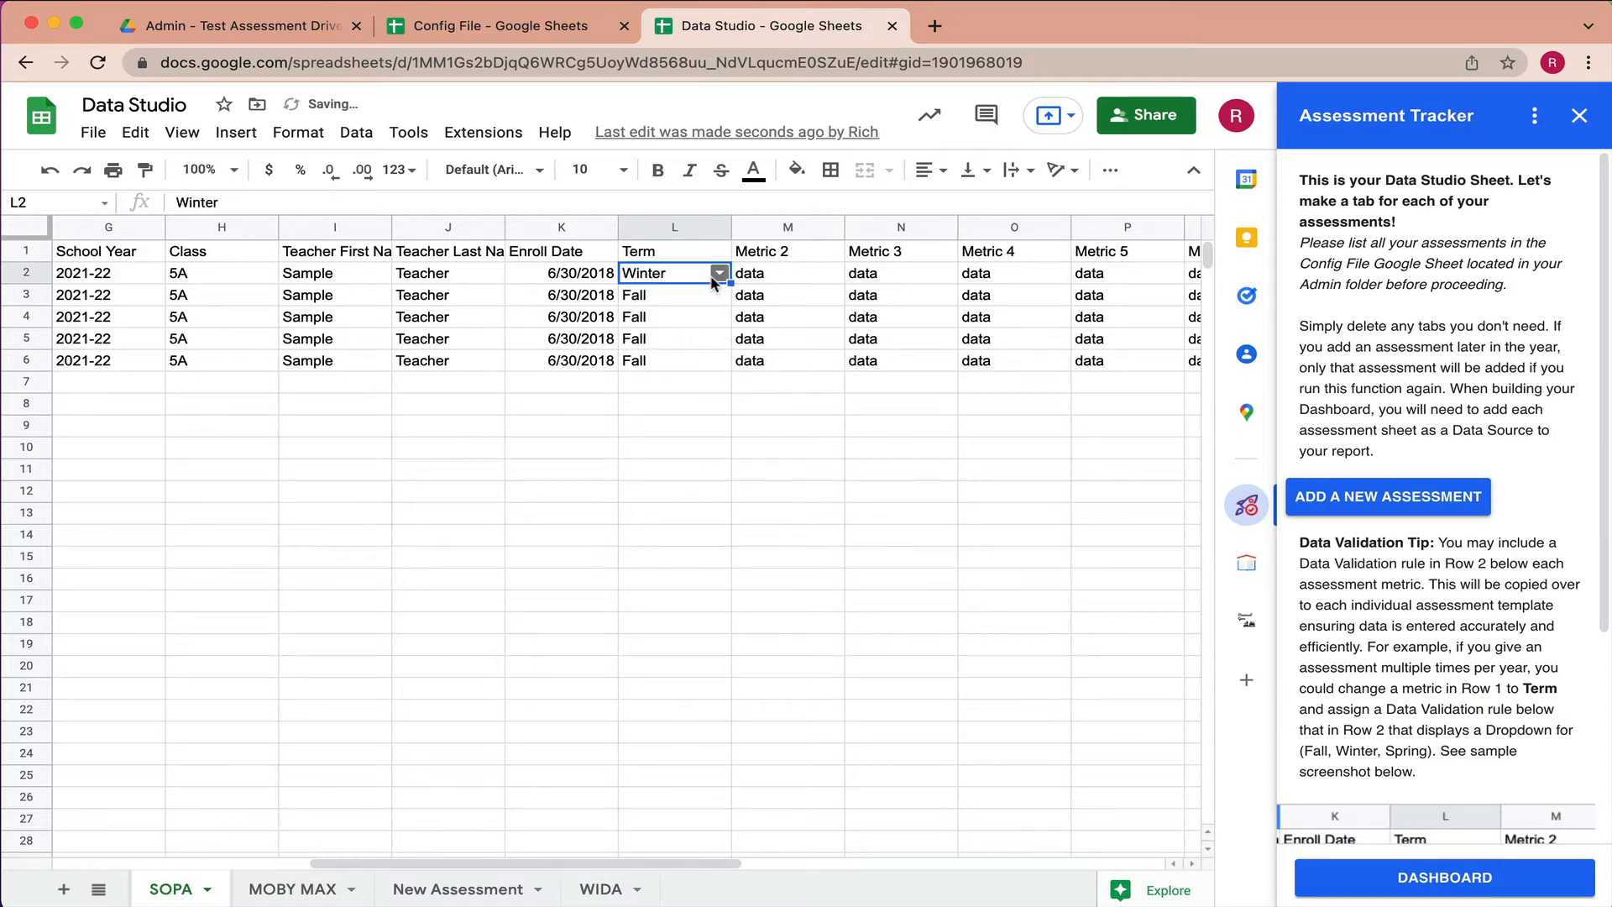
{"action": "left_click", "coordinate": [719, 274]}
{"action": "left_click", "coordinate": [692, 298]}
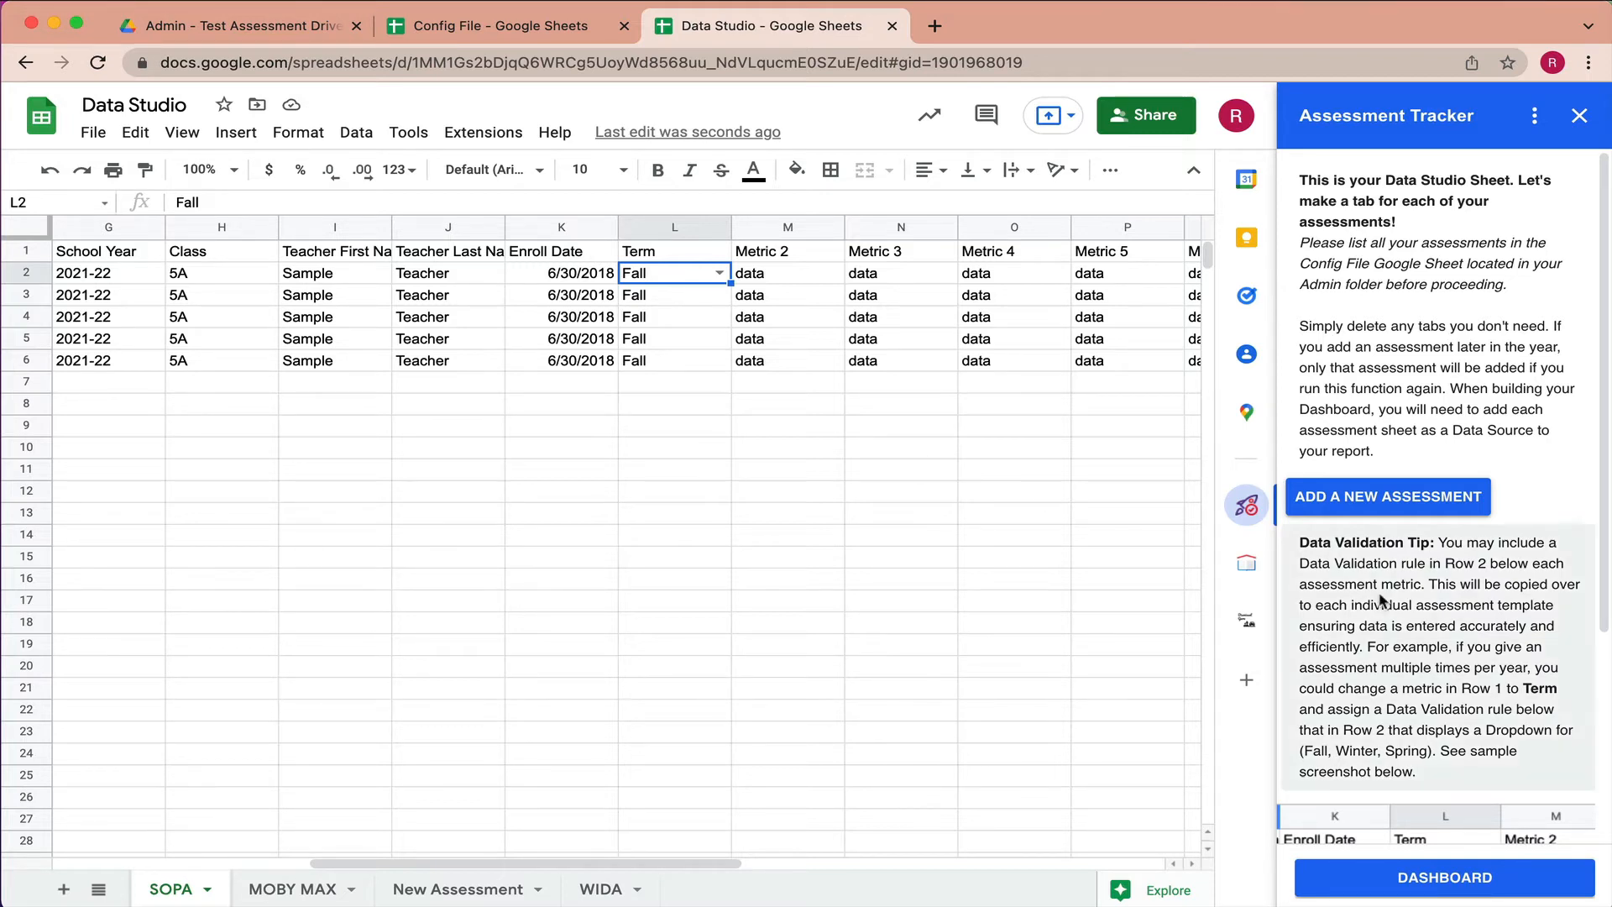
{"action": "scroll", "coordinate": [1379, 599], "scroll_direction": "down", "scroll_amount": 4}
{"action": "scroll", "coordinate": [1379, 592], "scroll_direction": "up", "scroll_amount": 4}
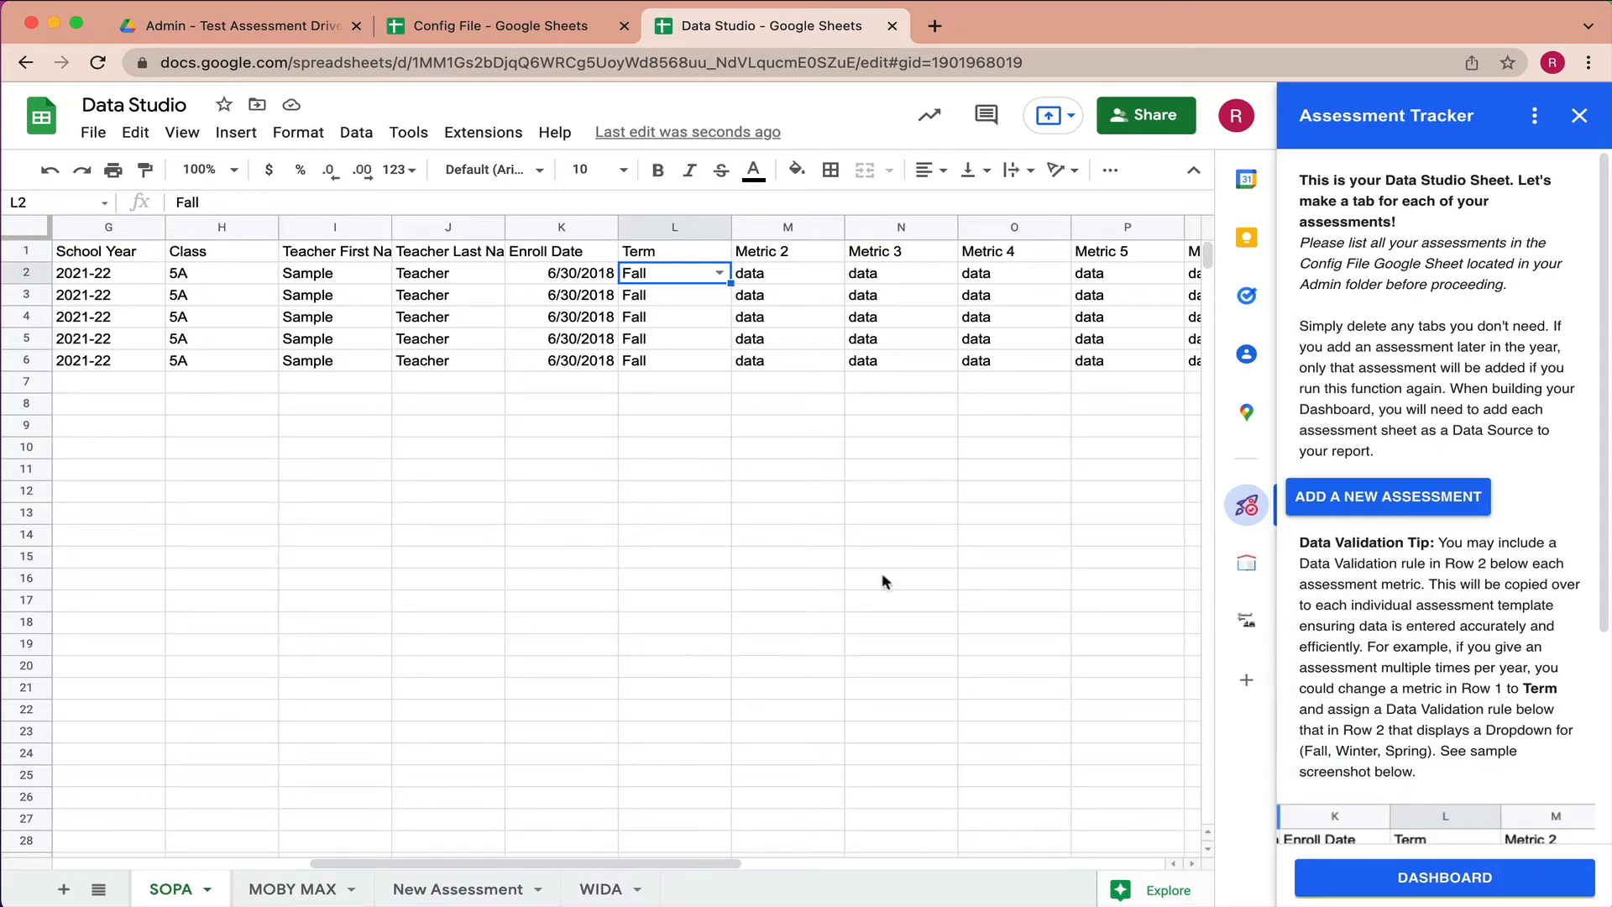
{"action": "left_click", "coordinate": [1579, 115]}
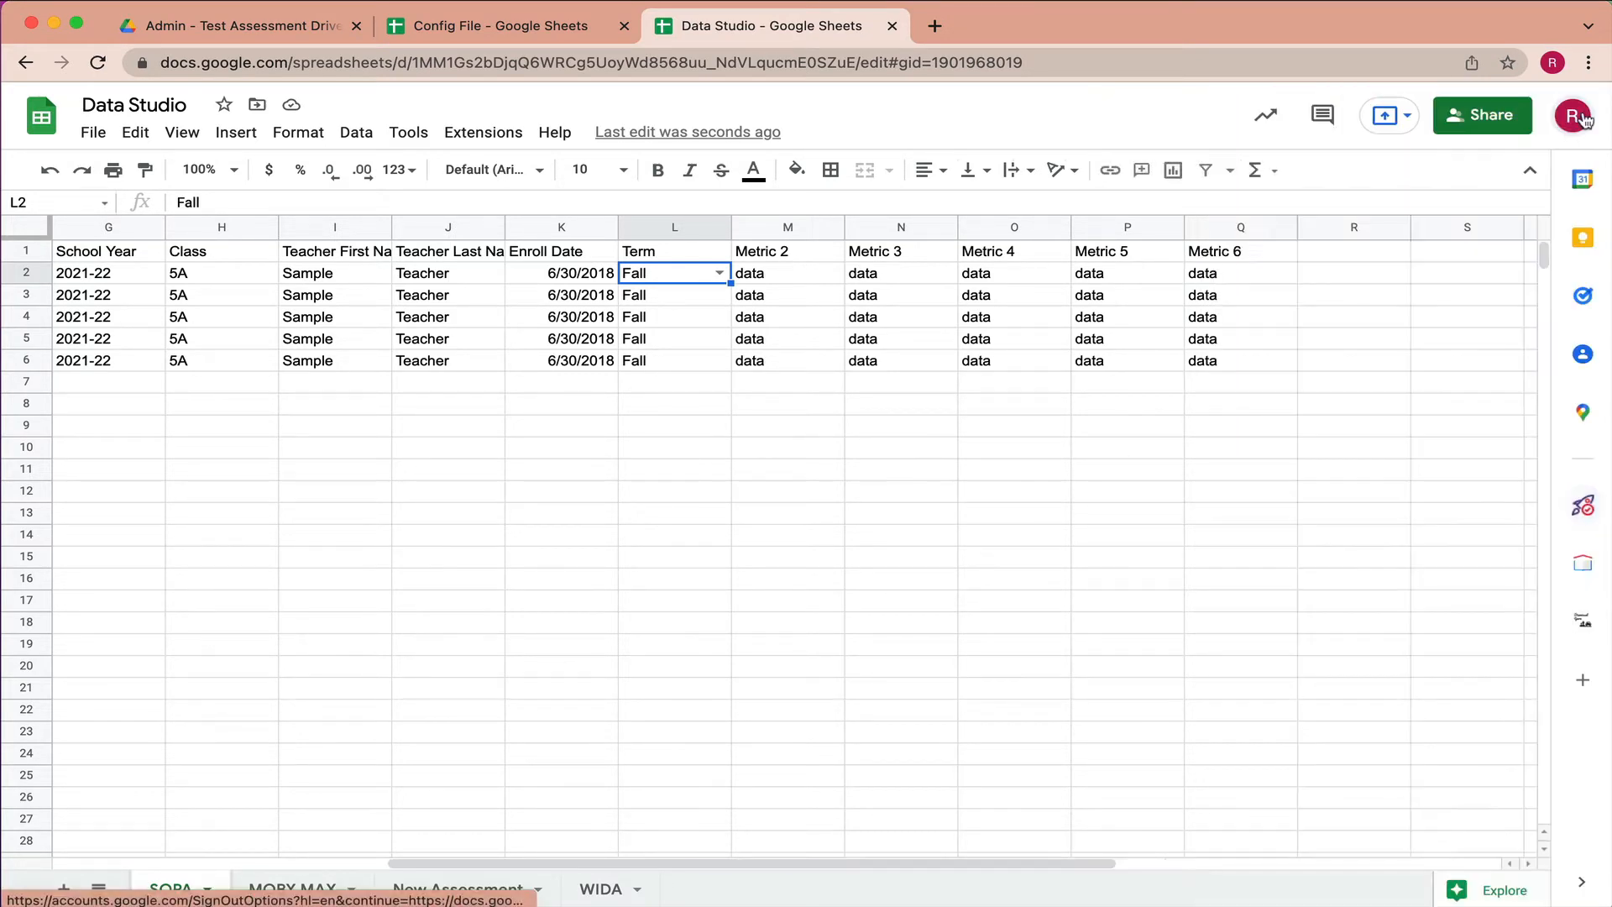
- Open the Rosters spreadsheet from the Admin folder and launch Assessment Tracker on it
{"action": "left_click", "coordinate": [310, 30]}
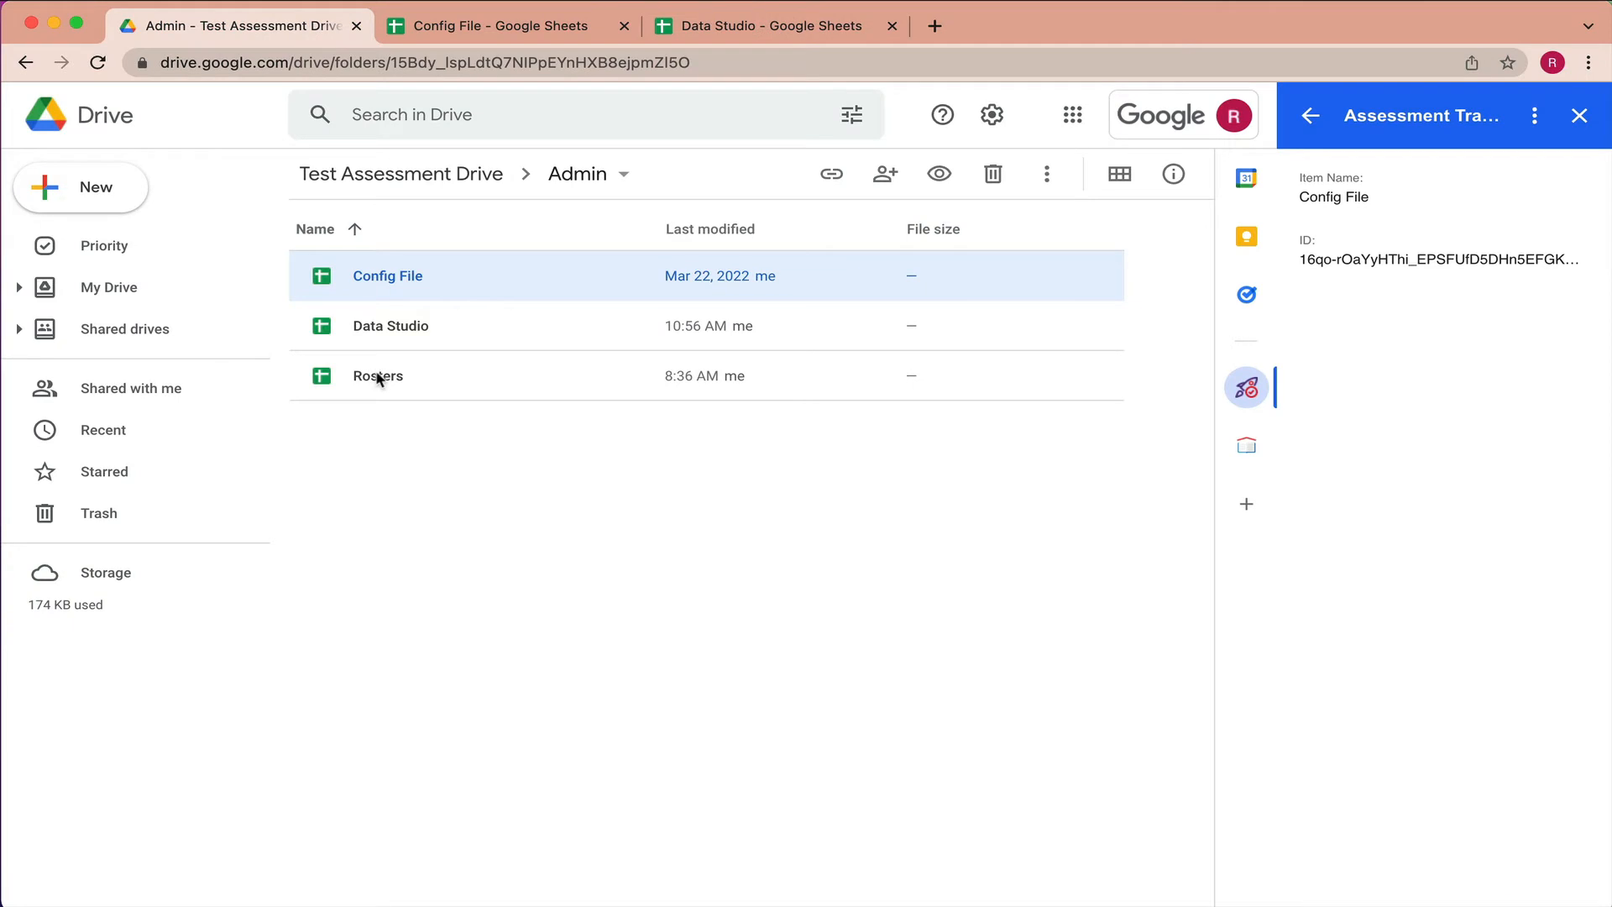
{"action": "double_click", "coordinate": [375, 374]}
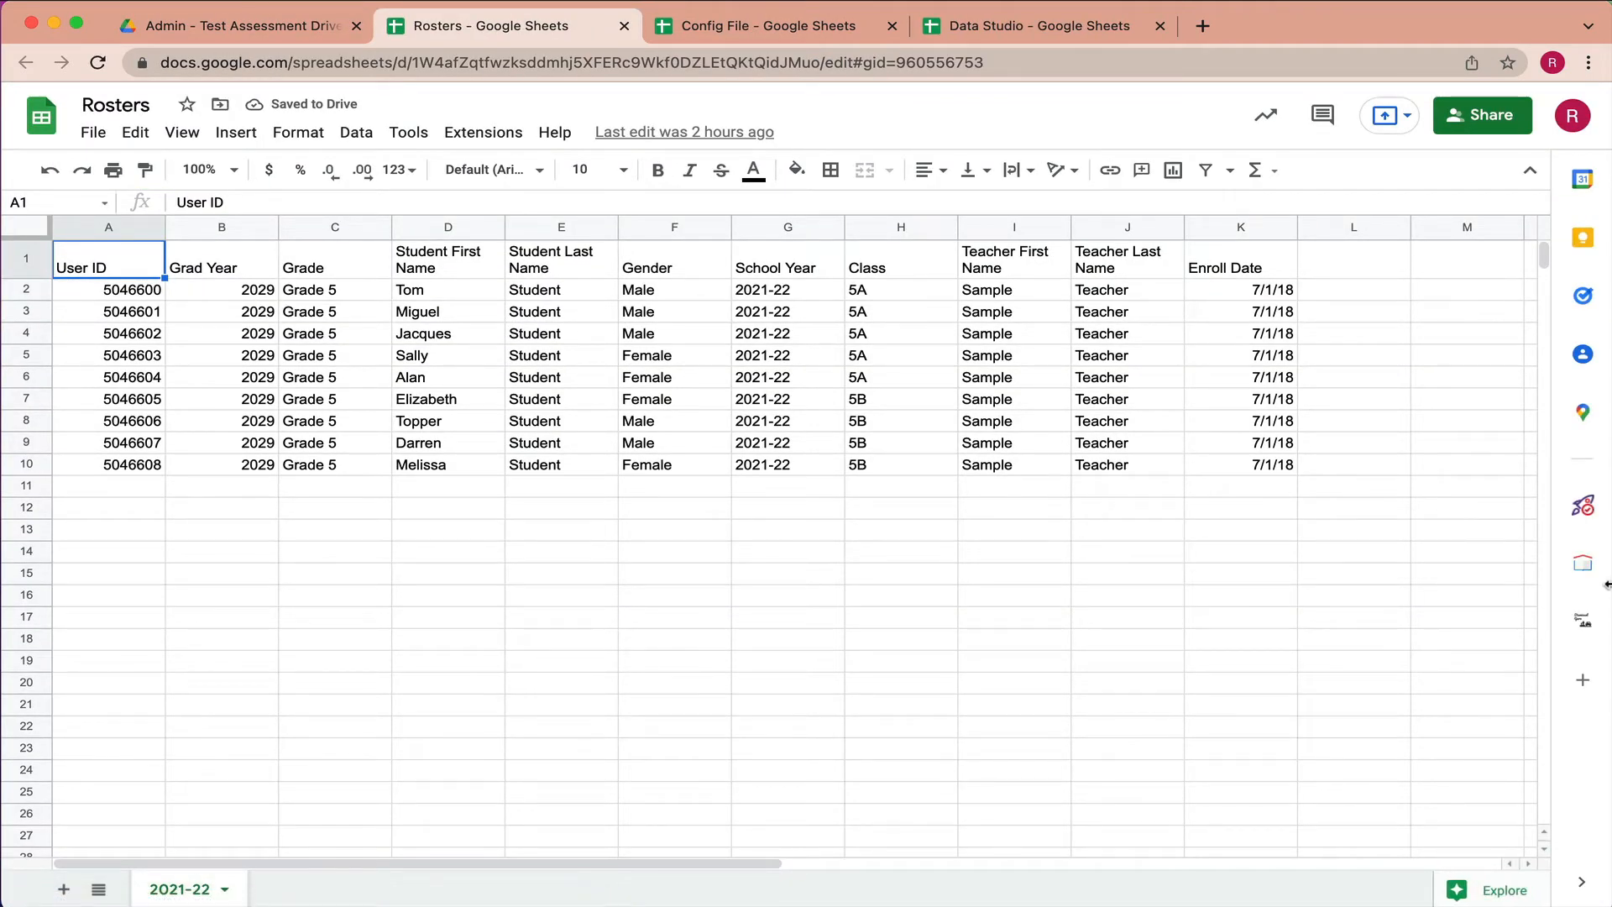
{"action": "left_click", "coordinate": [1584, 509]}
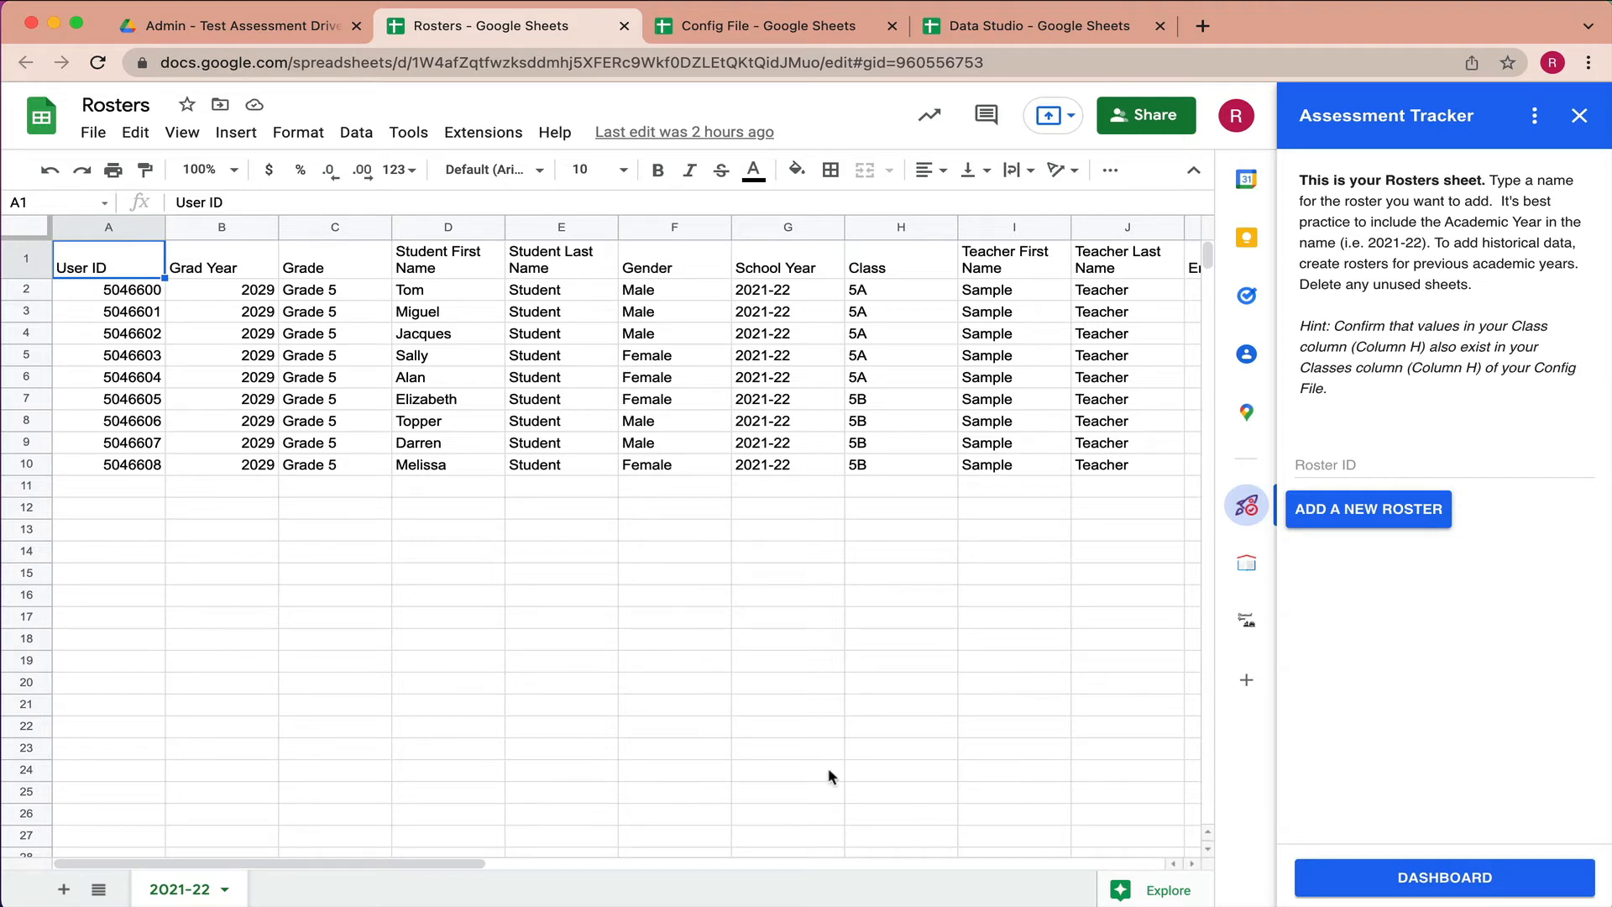
- Add a new roster with Roster ID 2022-23, then view the 2021-22 sheet
{"action": "left_click", "coordinate": [1326, 464]}
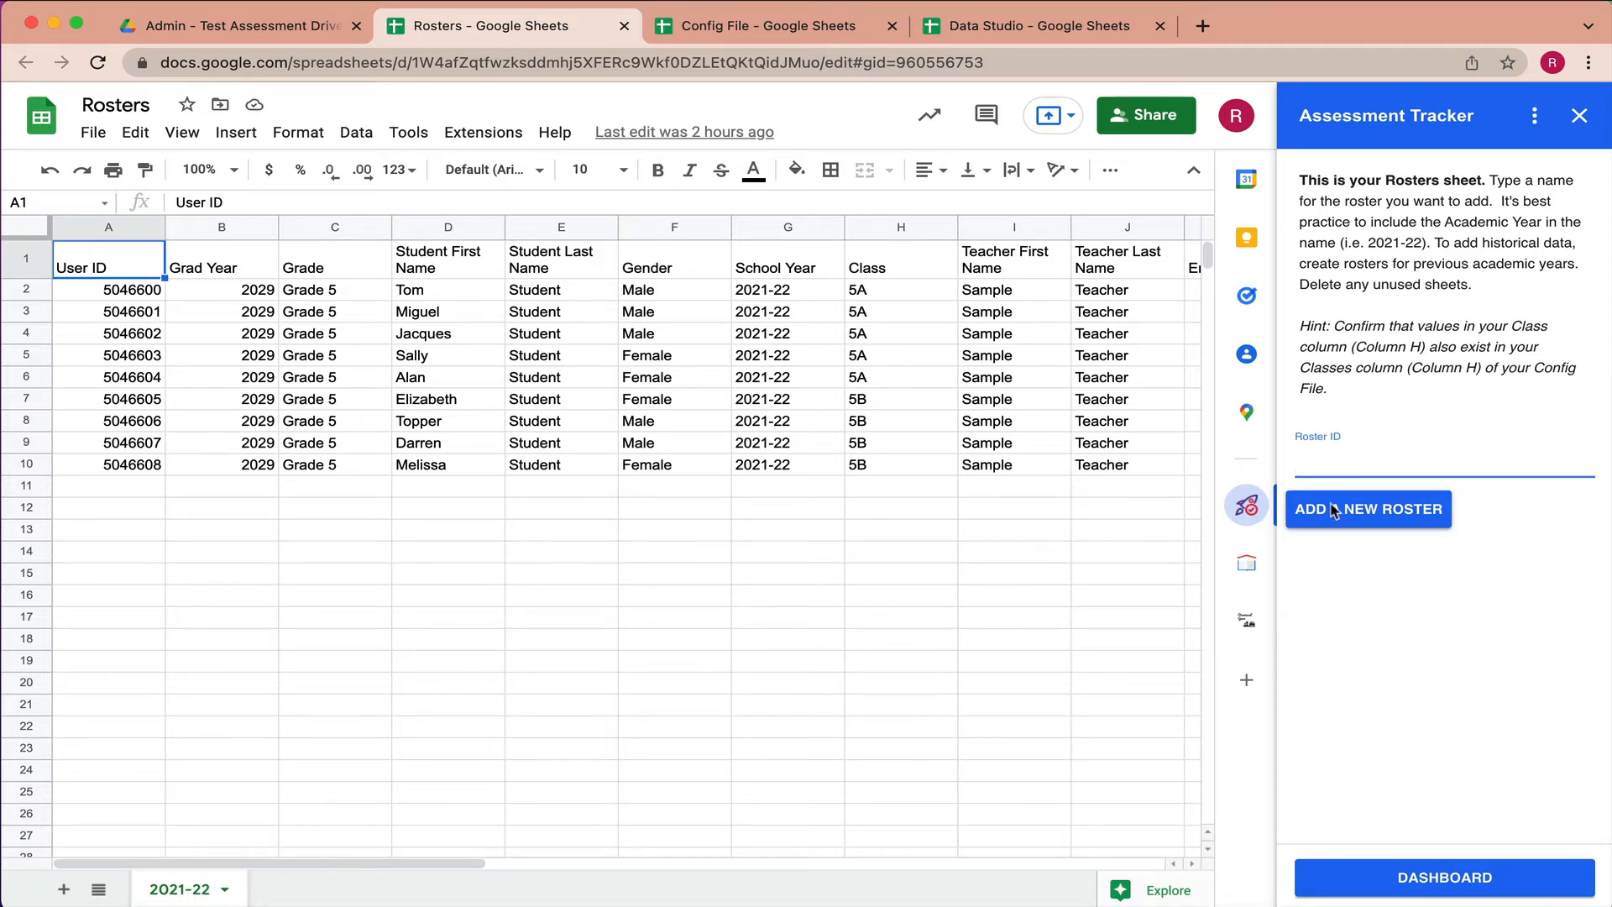
{"action": "type", "text": "2022-23"}
{"action": "left_click", "coordinate": [1362, 515]}
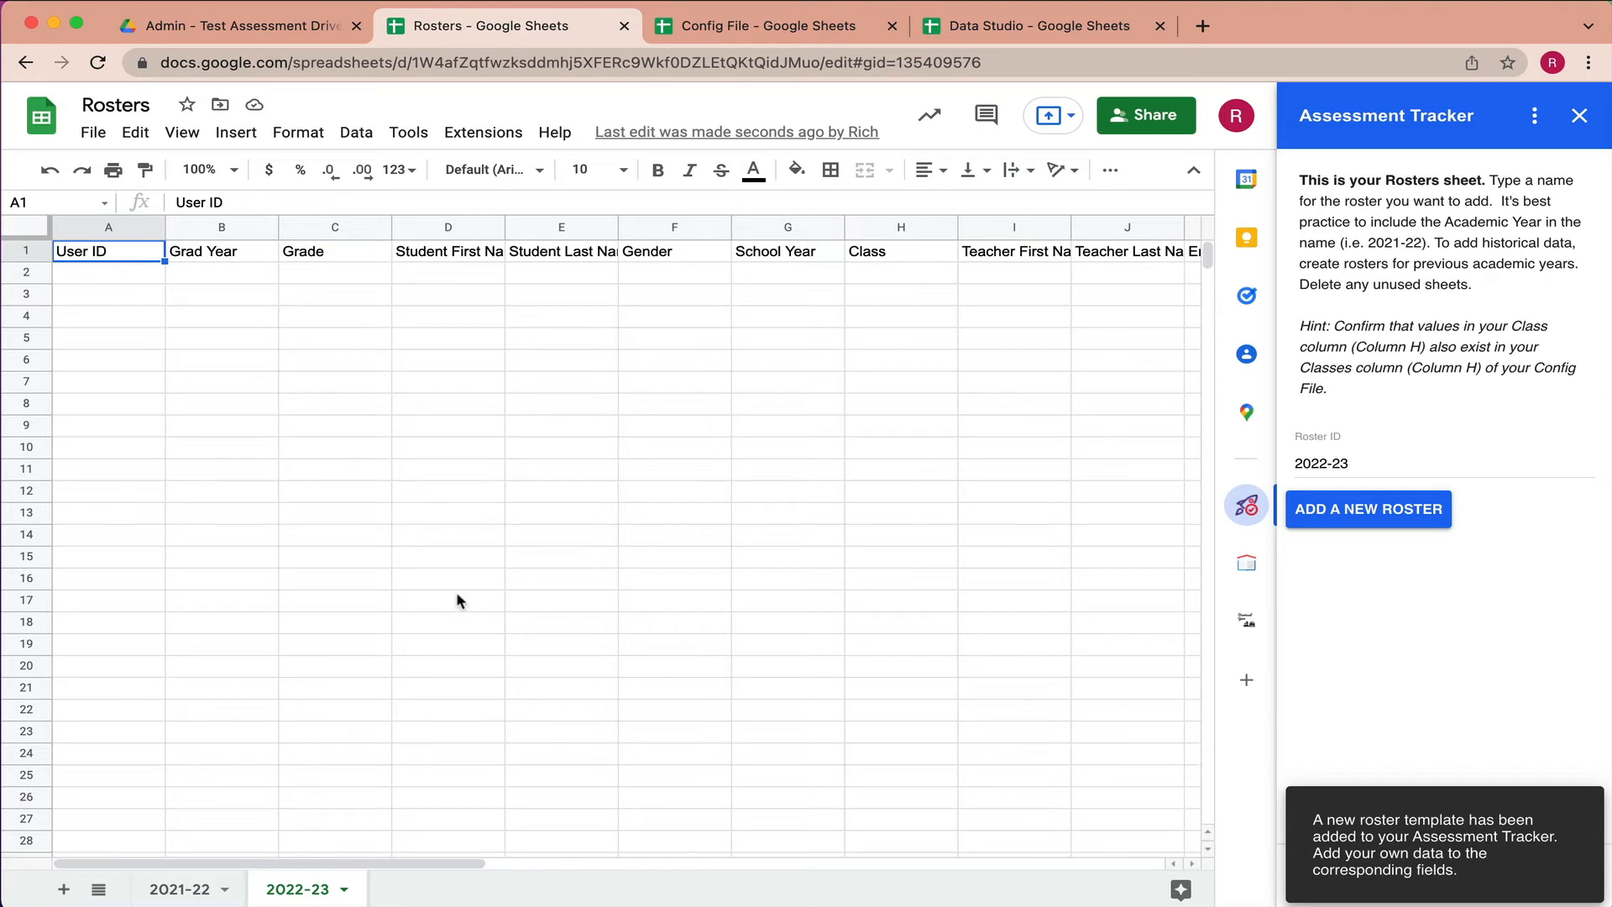
{"action": "left_click", "coordinate": [243, 889]}
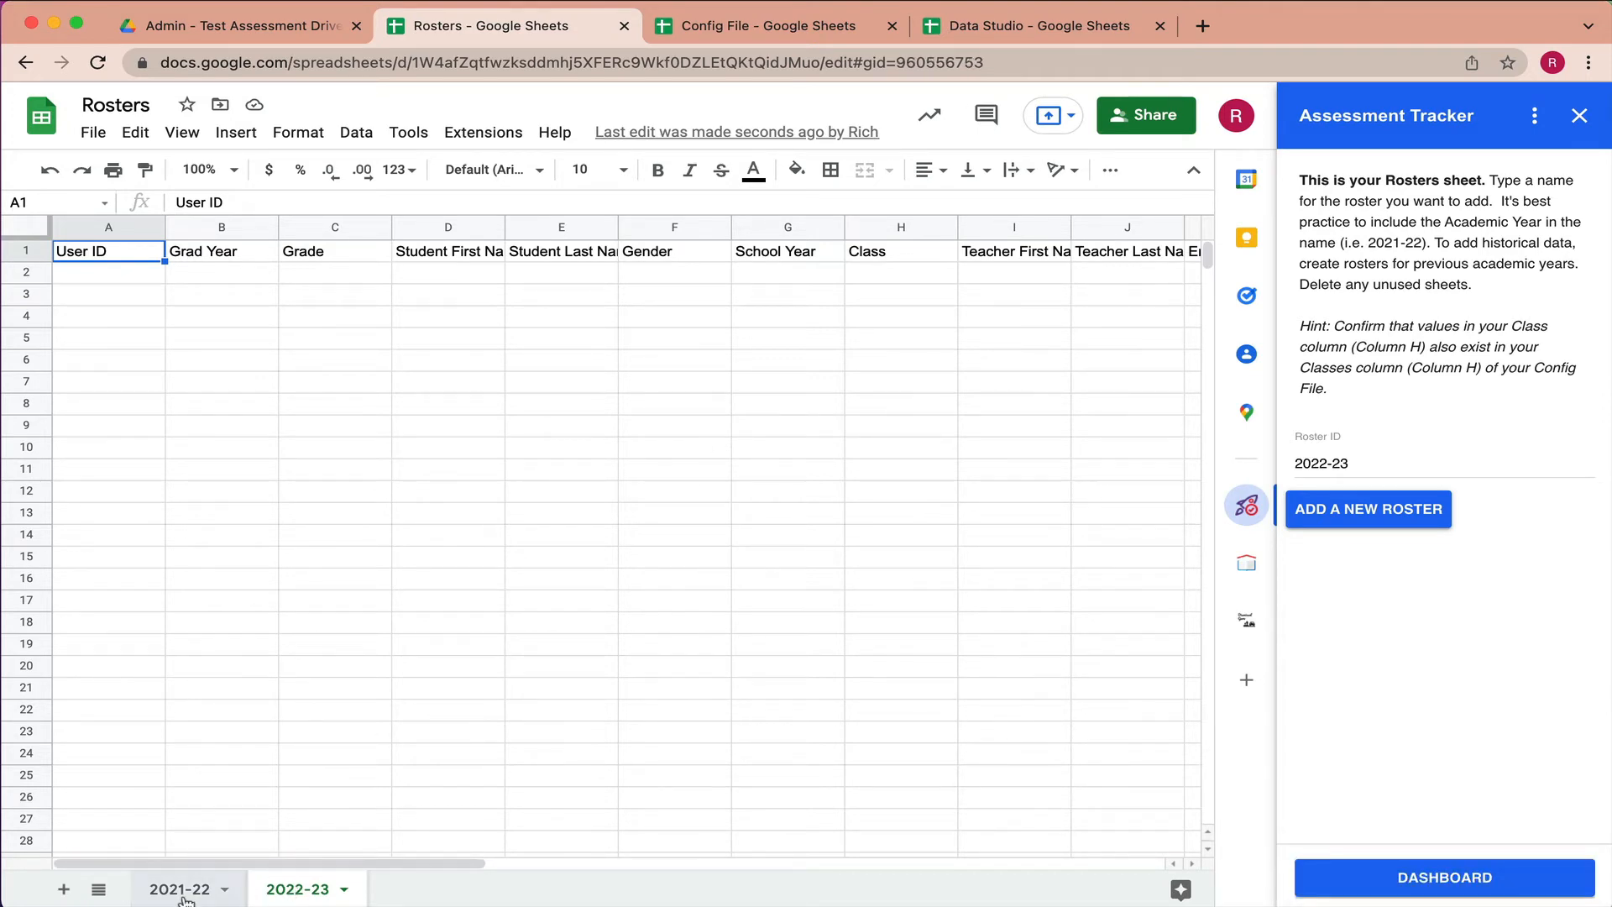
- Copy the 2021-22 student data A2:K10 and paste it as values only into 2022-23 at A2
{"action": "left_click", "coordinate": [140, 292]}
{"action": "scroll", "coordinate": [576, 452], "scroll_direction": "right", "scroll_amount": 5}
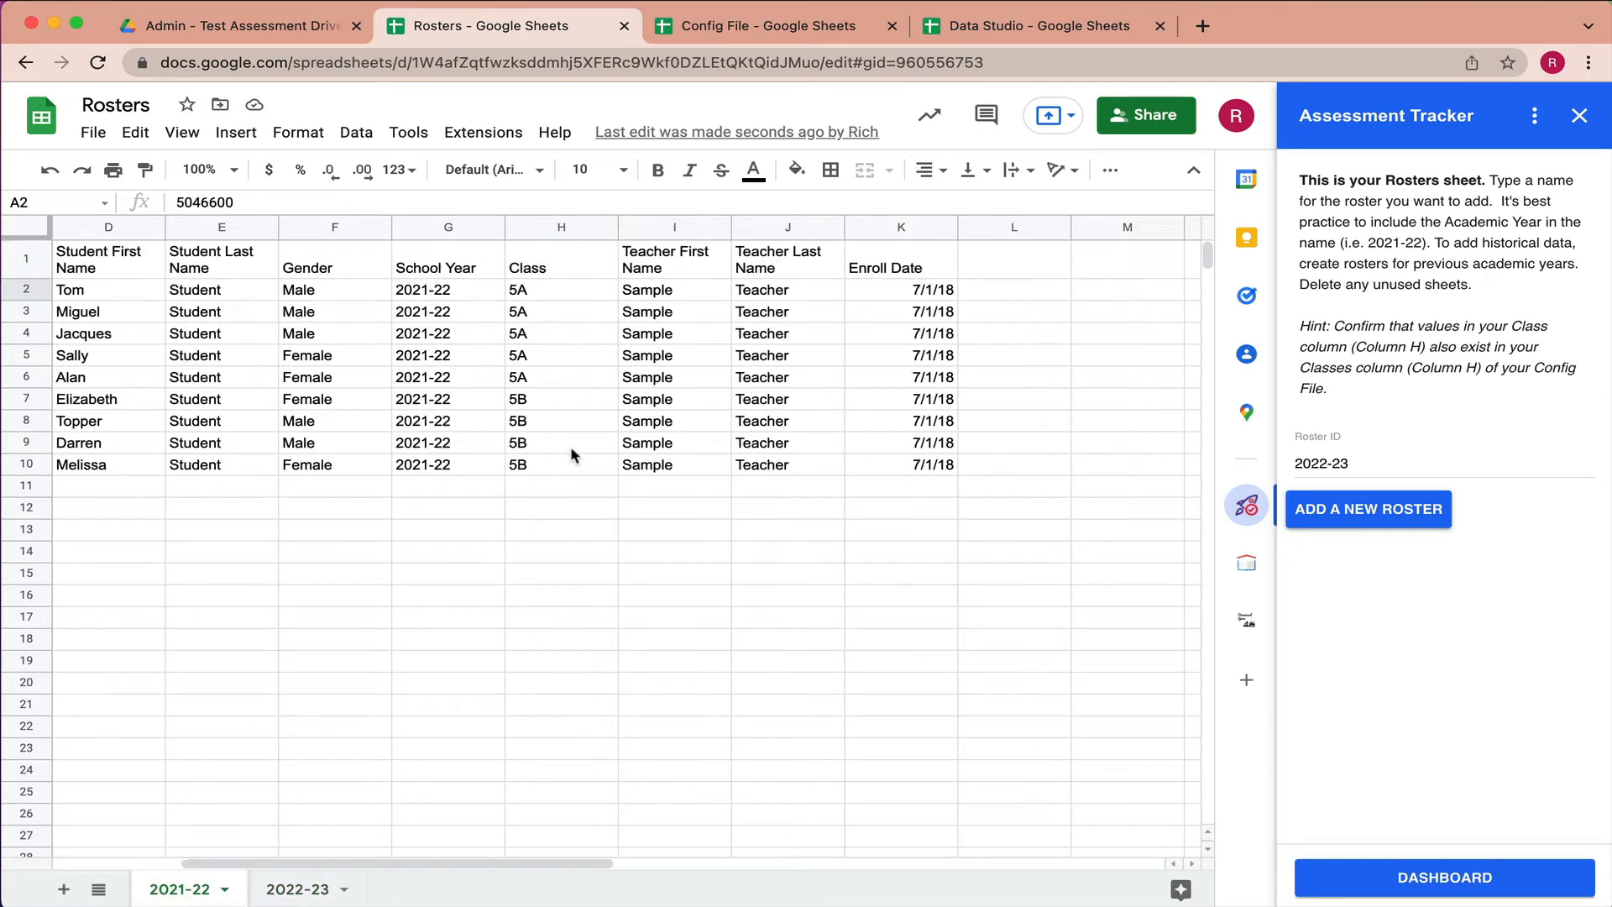
{"action": "left_click", "coordinate": [687, 464], "text": "shift"}
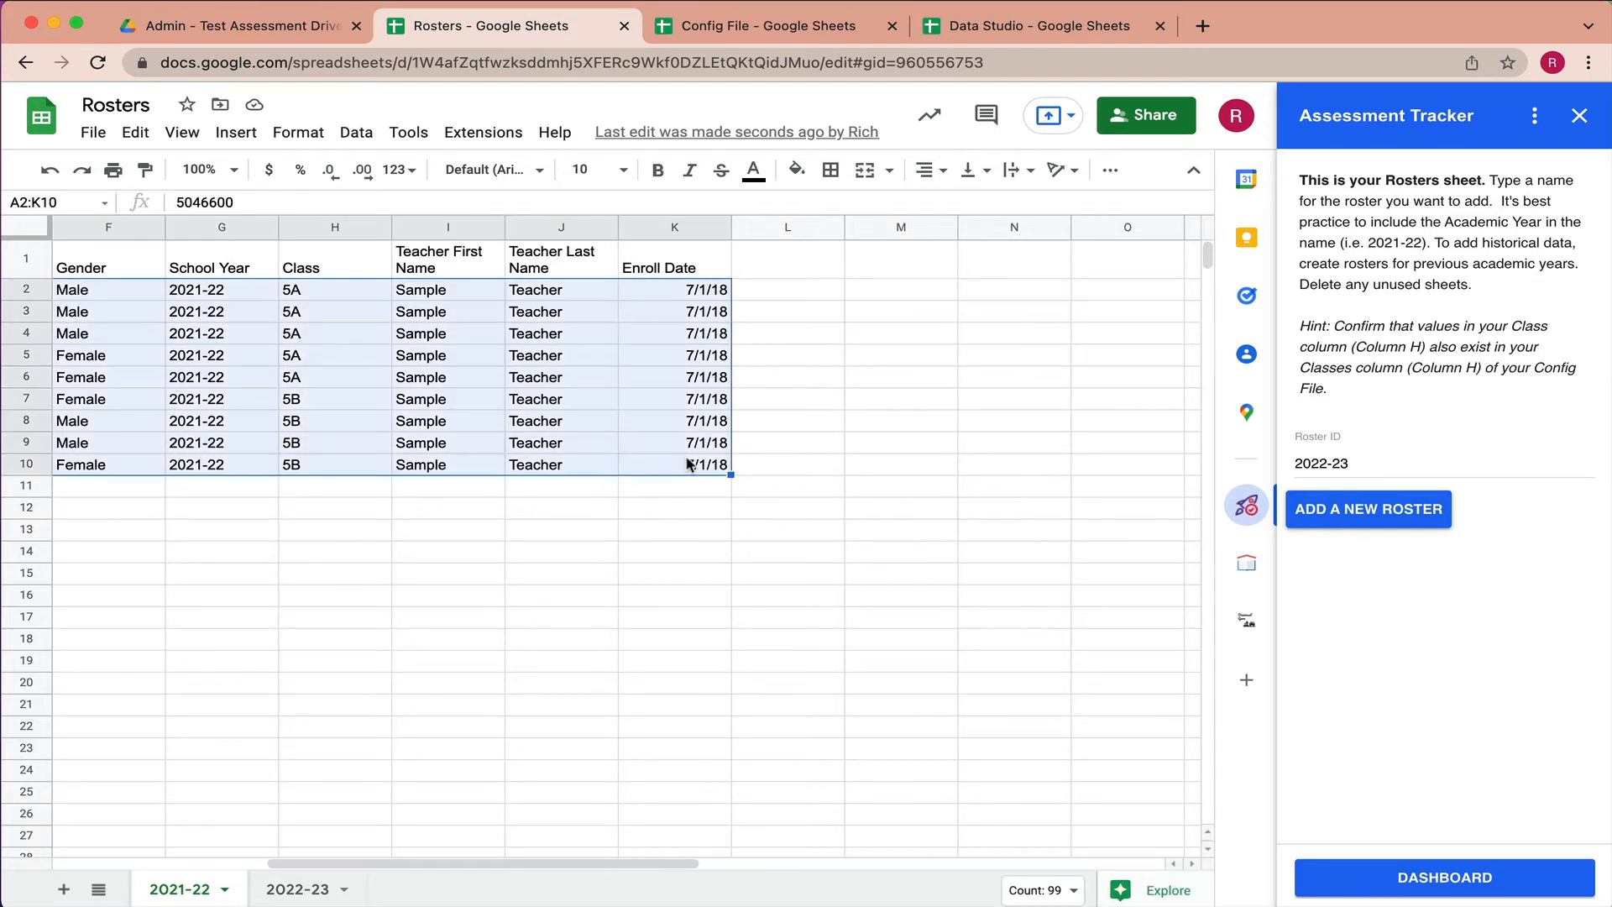
{"action": "left_click", "coordinate": [292, 886]}
{"action": "left_click", "coordinate": [141, 279]}
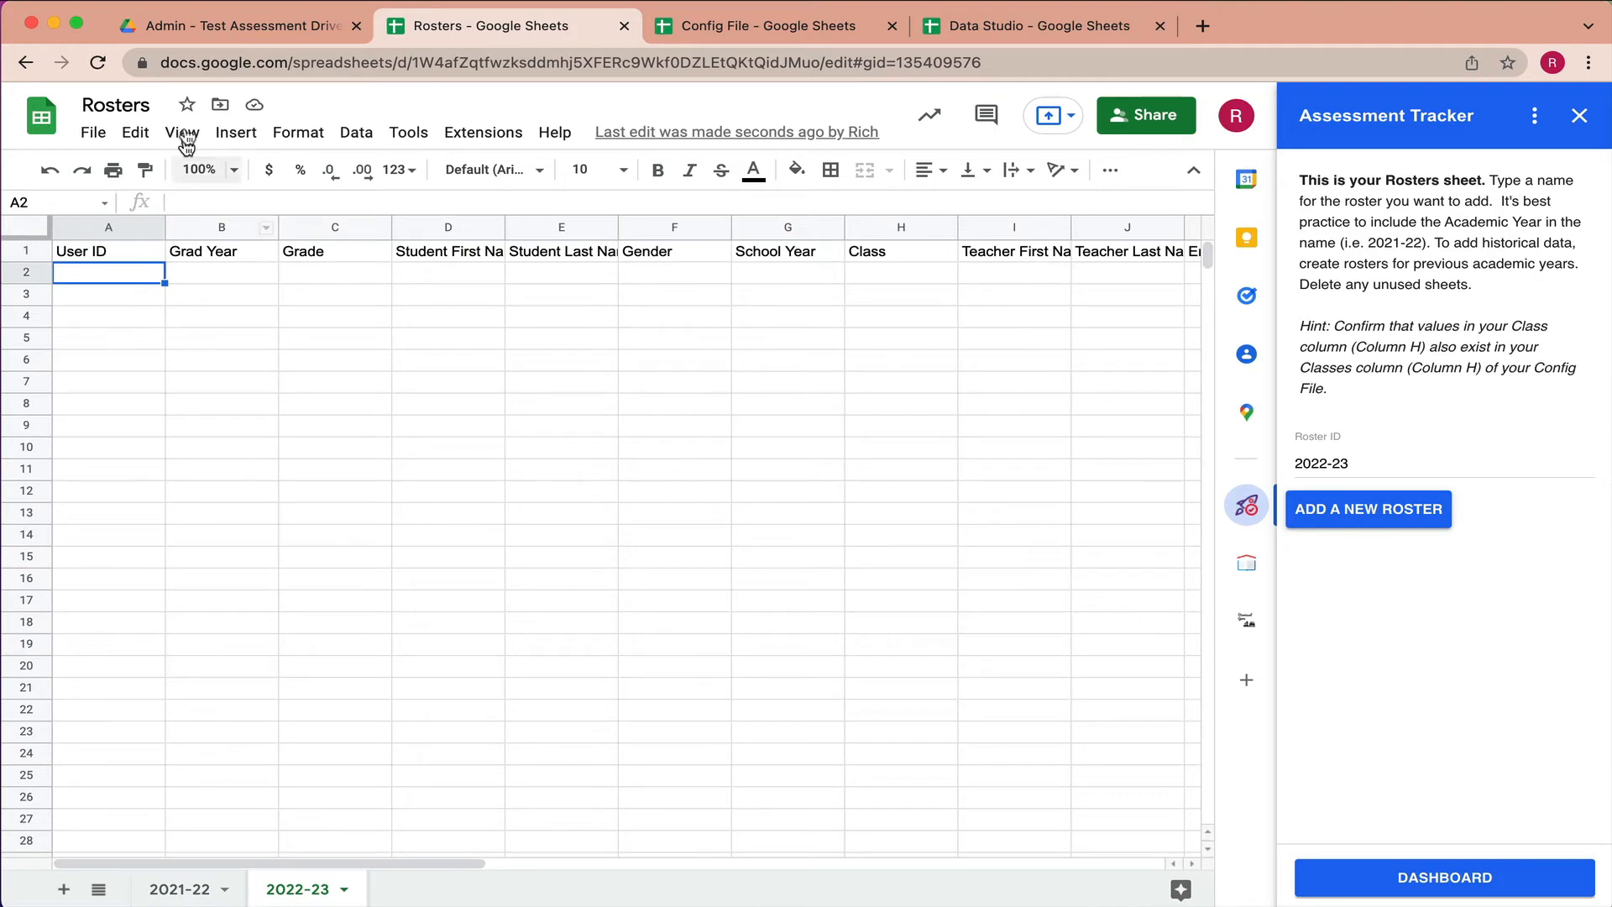
{"action": "left_click", "coordinate": [141, 132]}
{"action": "mouse_move", "coordinate": [252, 355]}
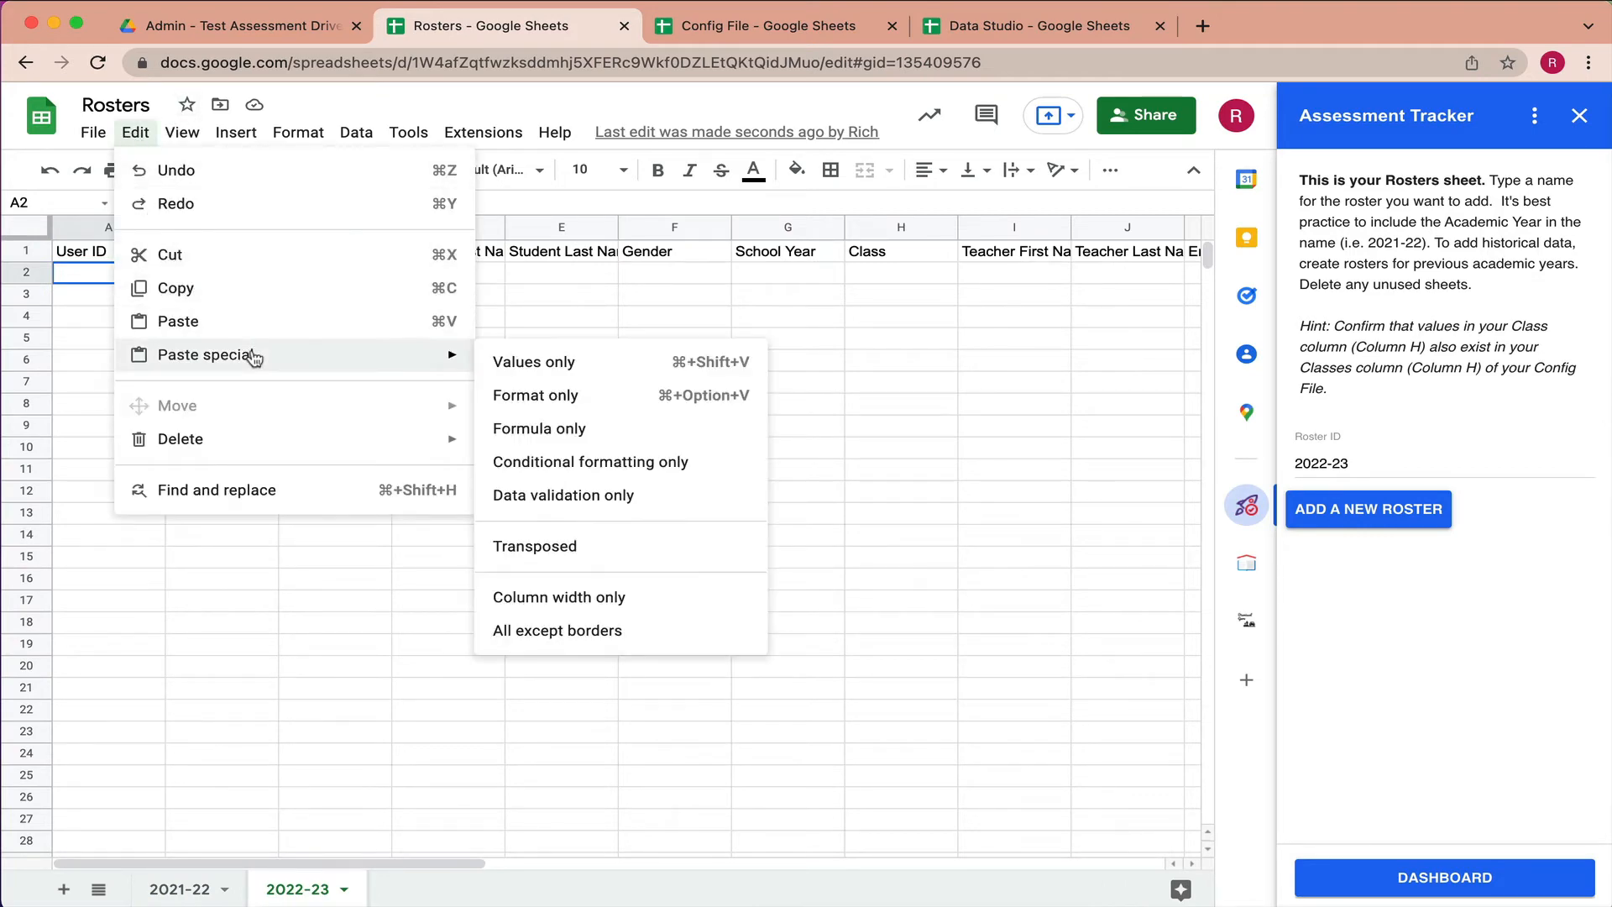
{"action": "left_click", "coordinate": [520, 361]}
{"action": "left_click", "coordinate": [569, 586]}
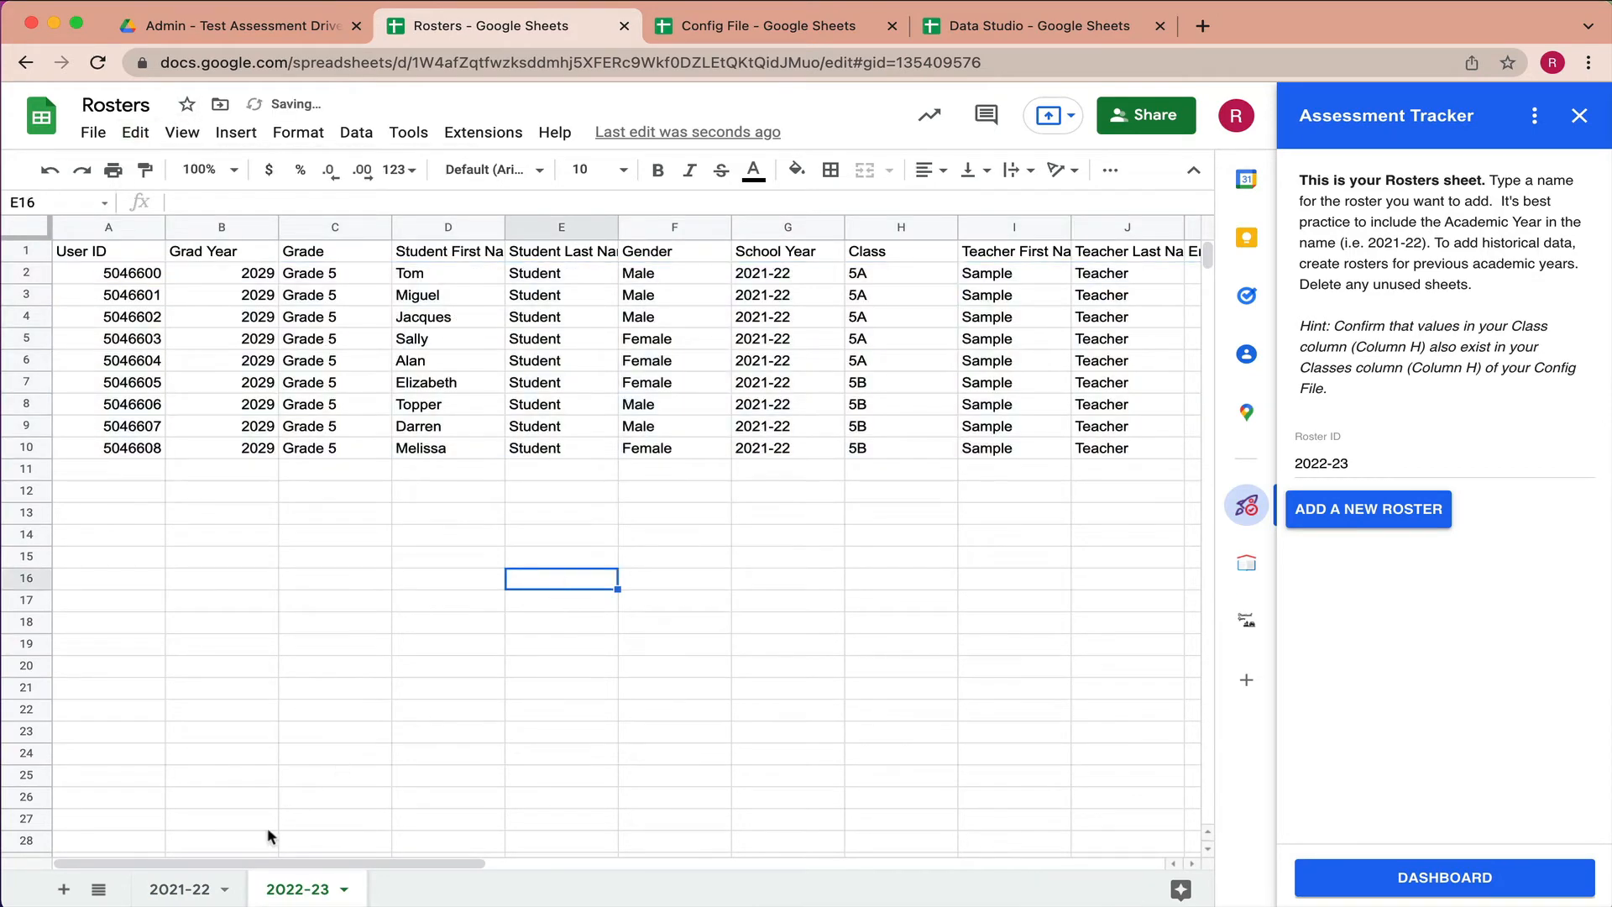
- Compare with the 2021-22 source, close the Assessment Tracker panel, and return to the Admin folder in Drive
{"action": "left_click", "coordinate": [191, 890]}
{"action": "left_click", "coordinate": [287, 890]}
{"action": "left_click", "coordinate": [1579, 116]}
{"action": "left_click", "coordinate": [280, 27]}
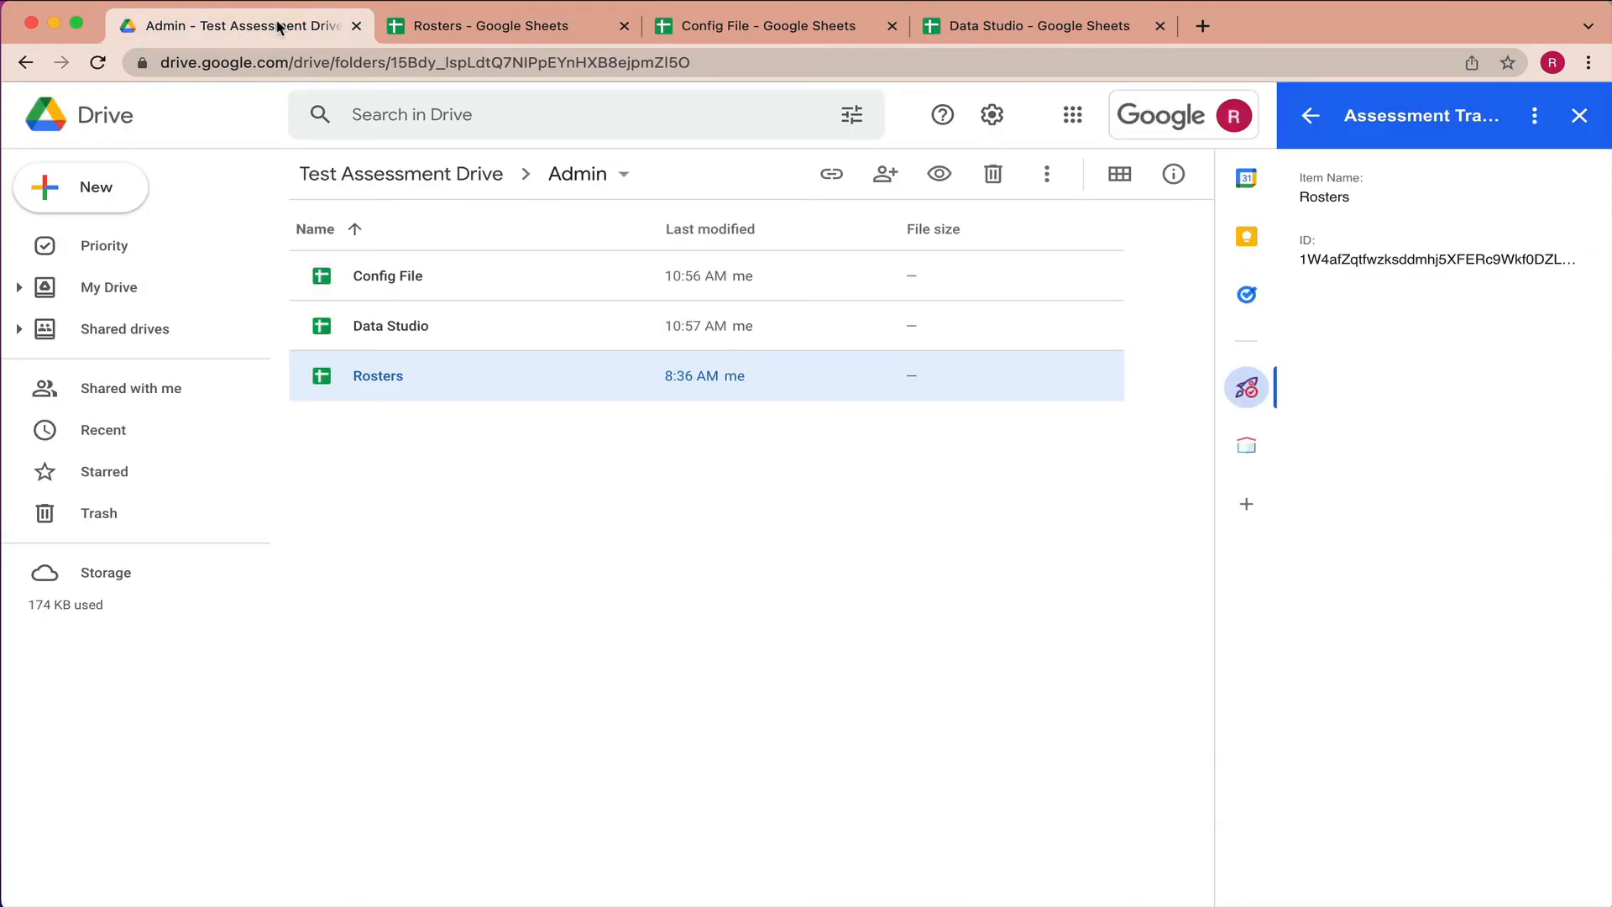
- Create a blank spreadsheet via sheet.new and expand the Assessment Tracker's Build a Template form
{"action": "left_click", "coordinate": [1204, 28]}
{"action": "type", "text": "s"}
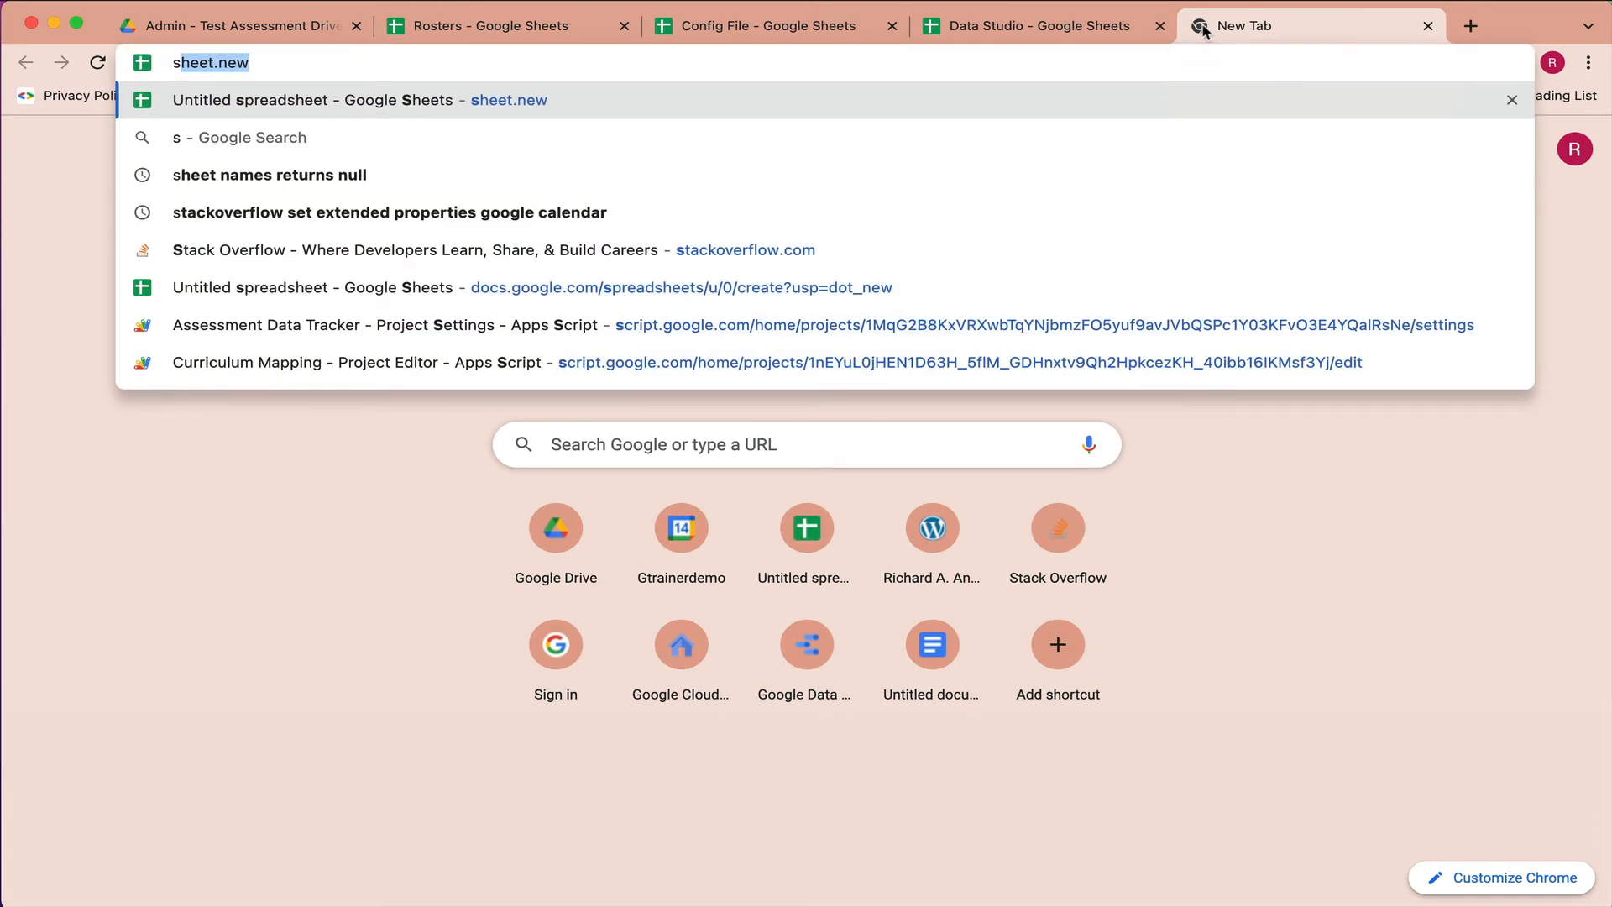
{"action": "left_click", "coordinate": [394, 62]}
{"action": "key", "text": "Return"}
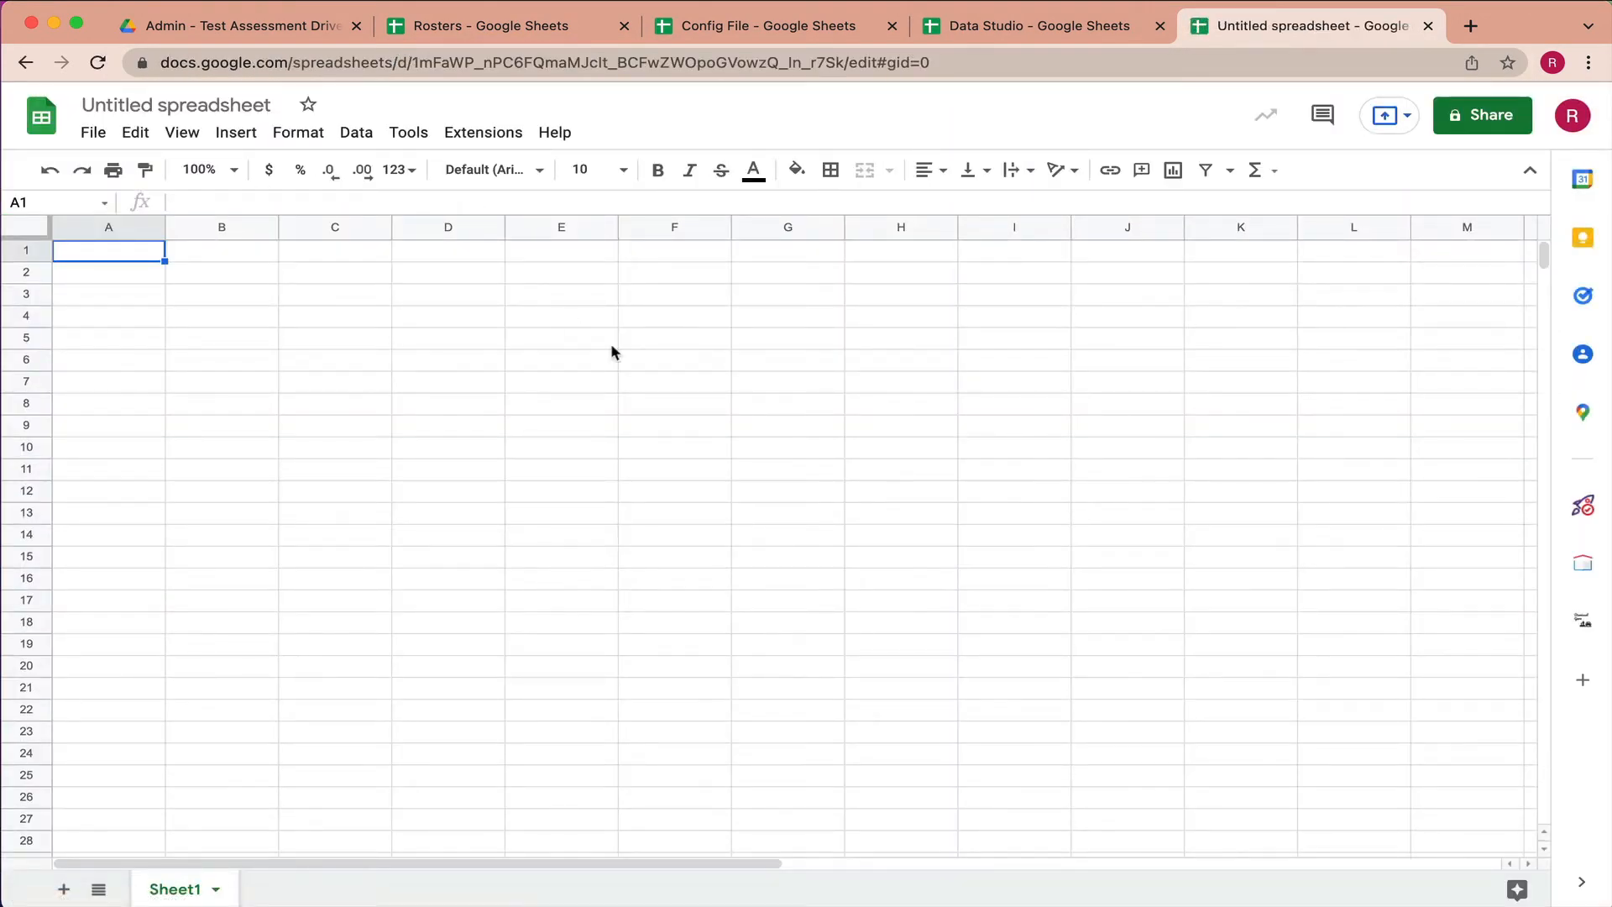
{"action": "left_click", "coordinate": [1589, 508]}
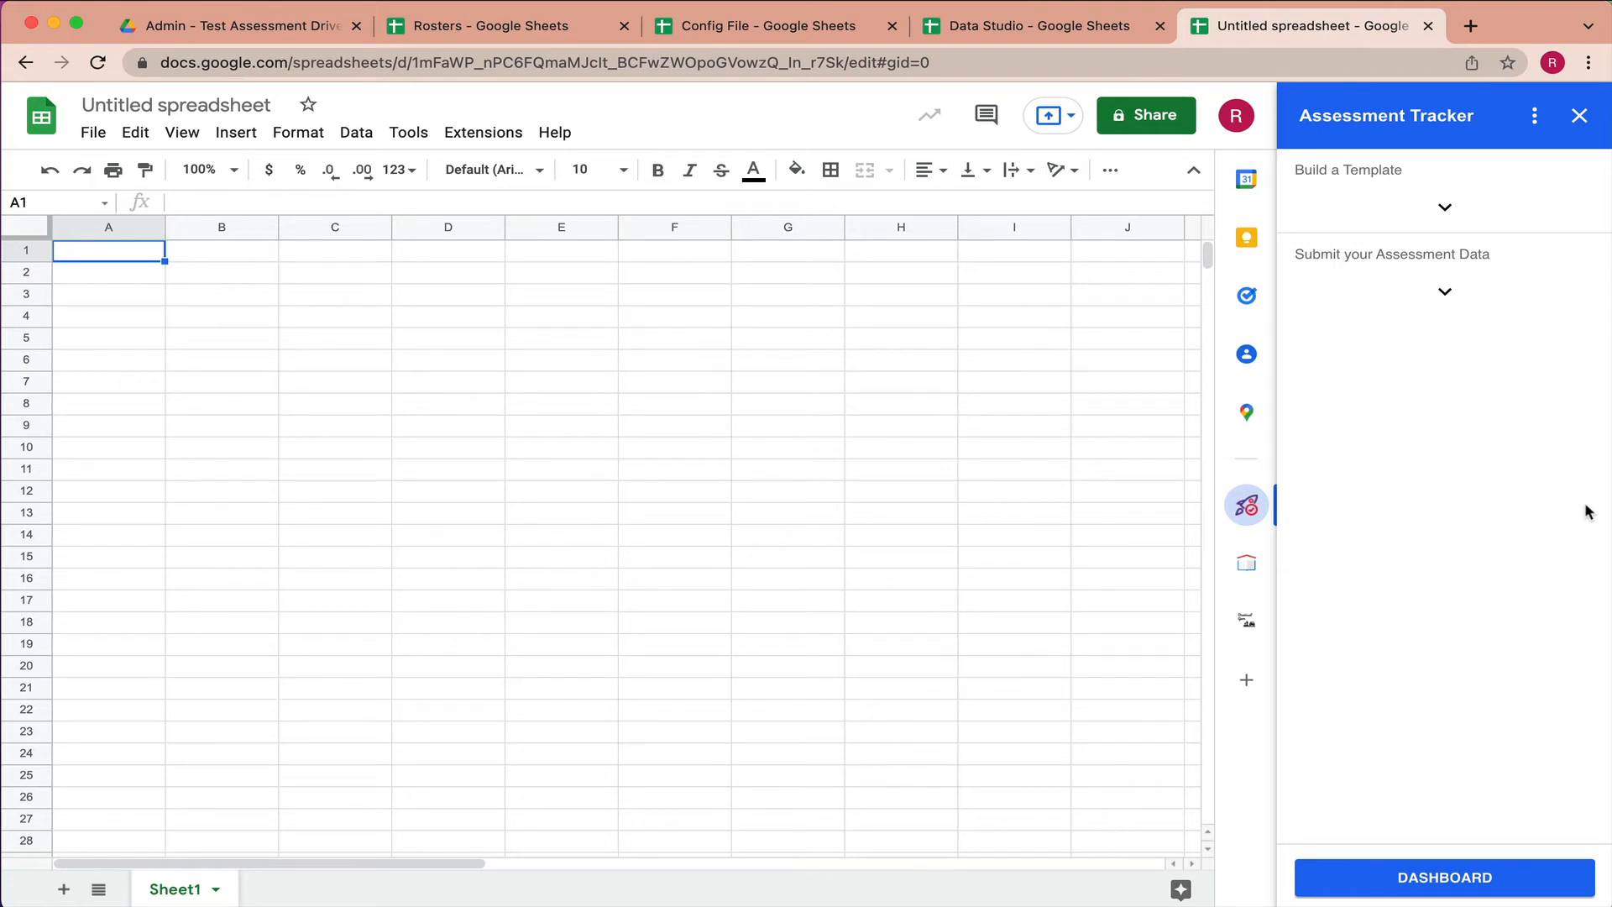
{"action": "left_click", "coordinate": [1444, 207]}
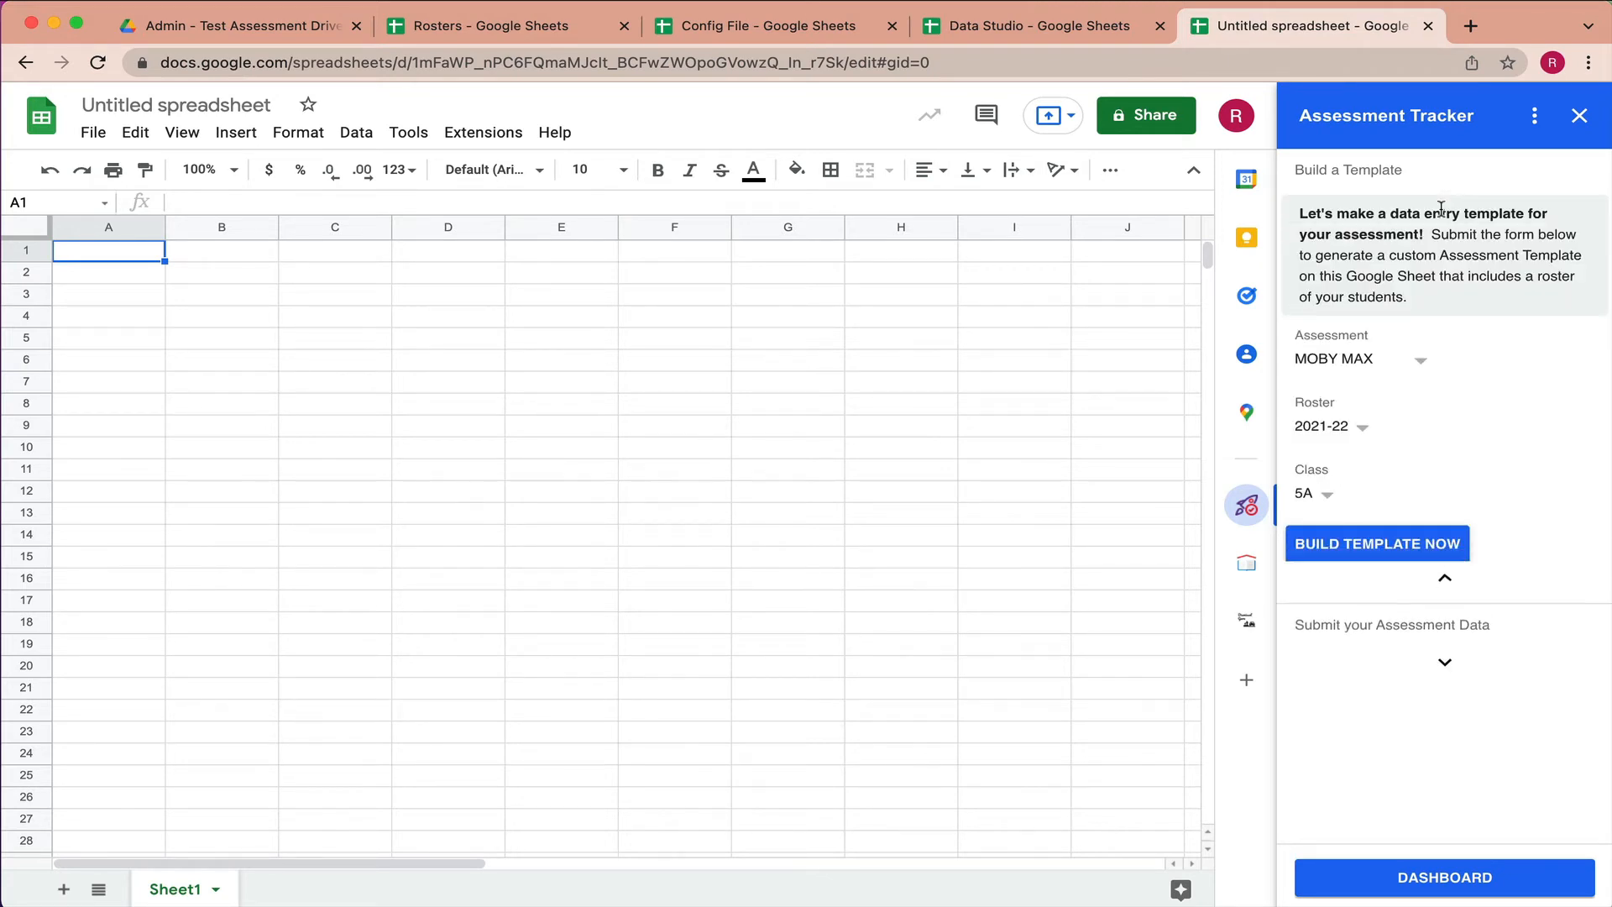
- Build a template with assessment SOPA and class 5A from the 2021-22 roster
{"action": "left_click", "coordinate": [1424, 365]}
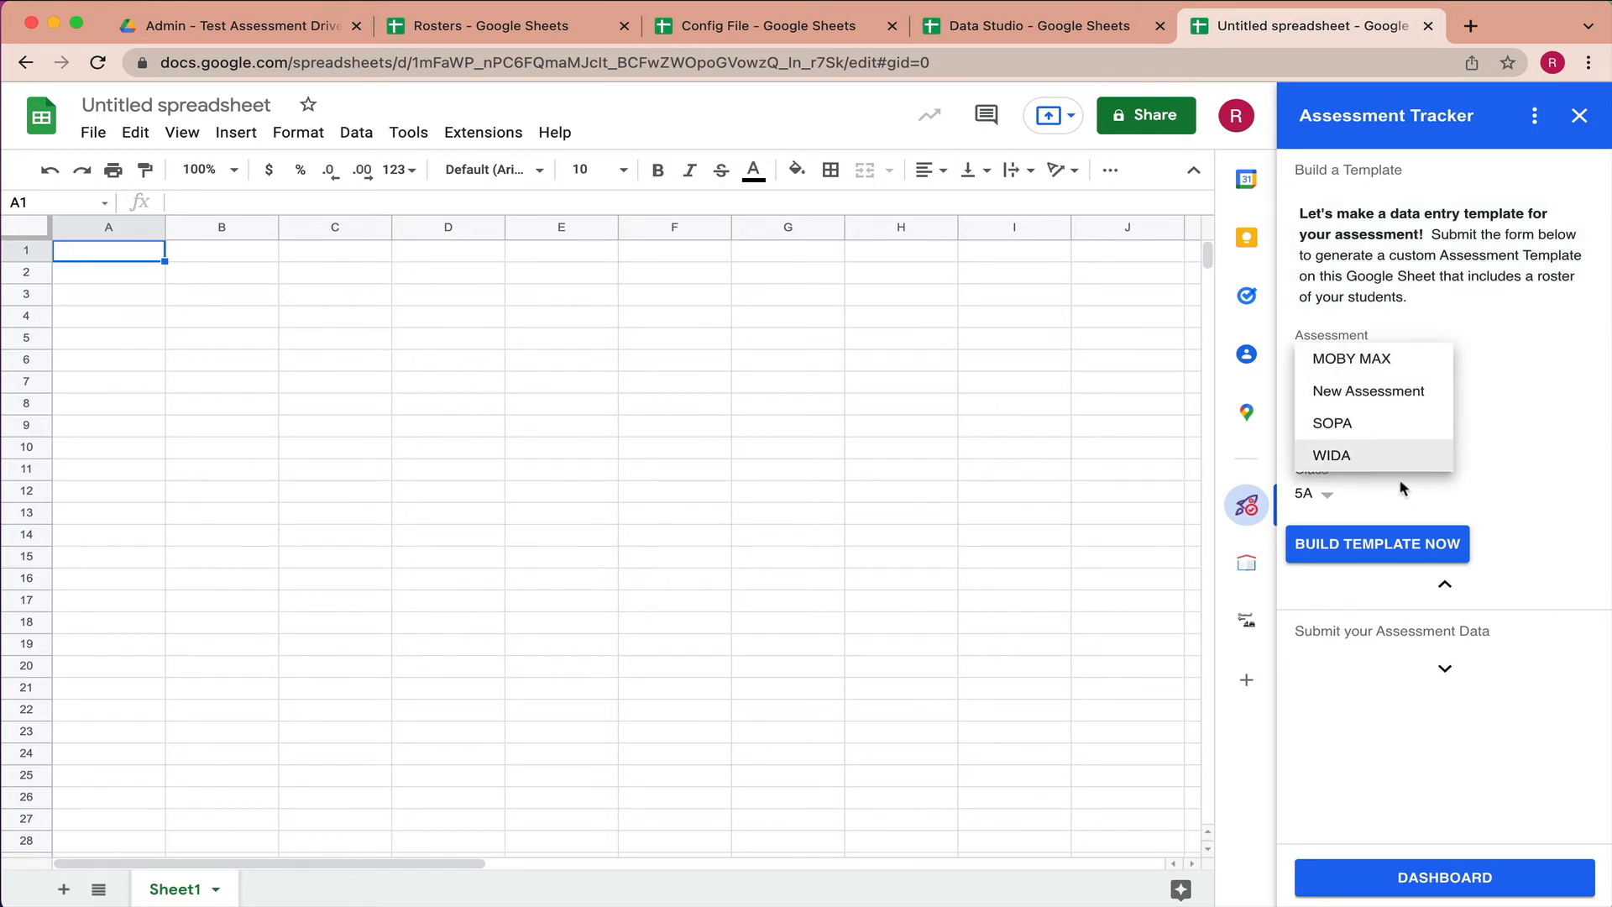
{"action": "left_click", "coordinate": [1339, 426]}
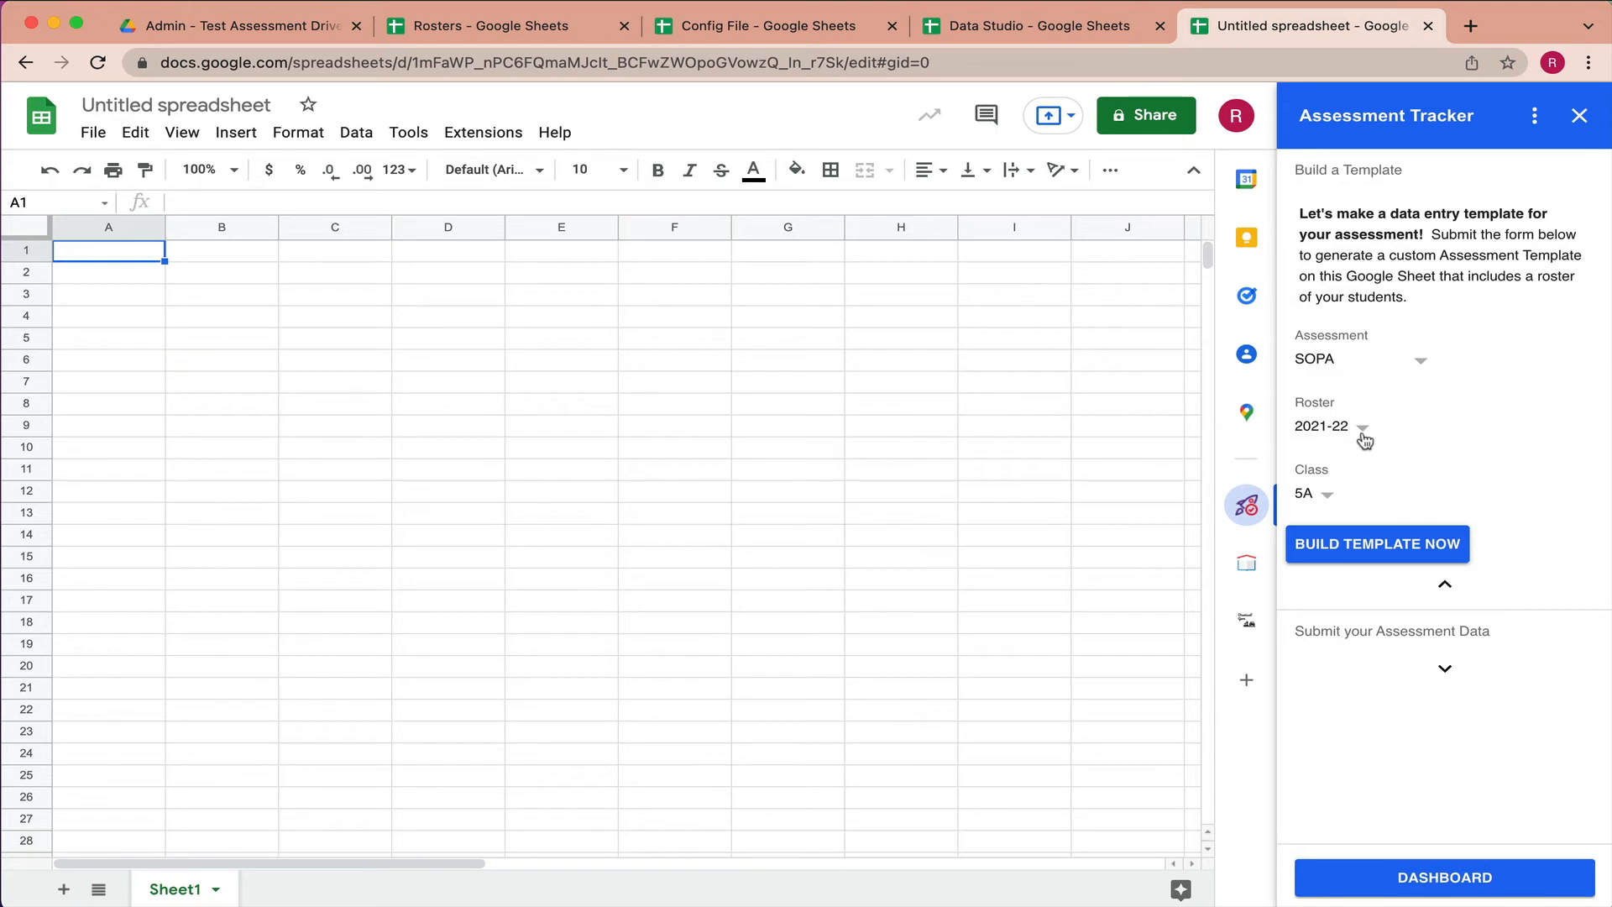
{"action": "left_click", "coordinate": [1324, 502]}
{"action": "left_click", "coordinate": [1324, 502]}
{"action": "left_click", "coordinate": [1398, 552]}
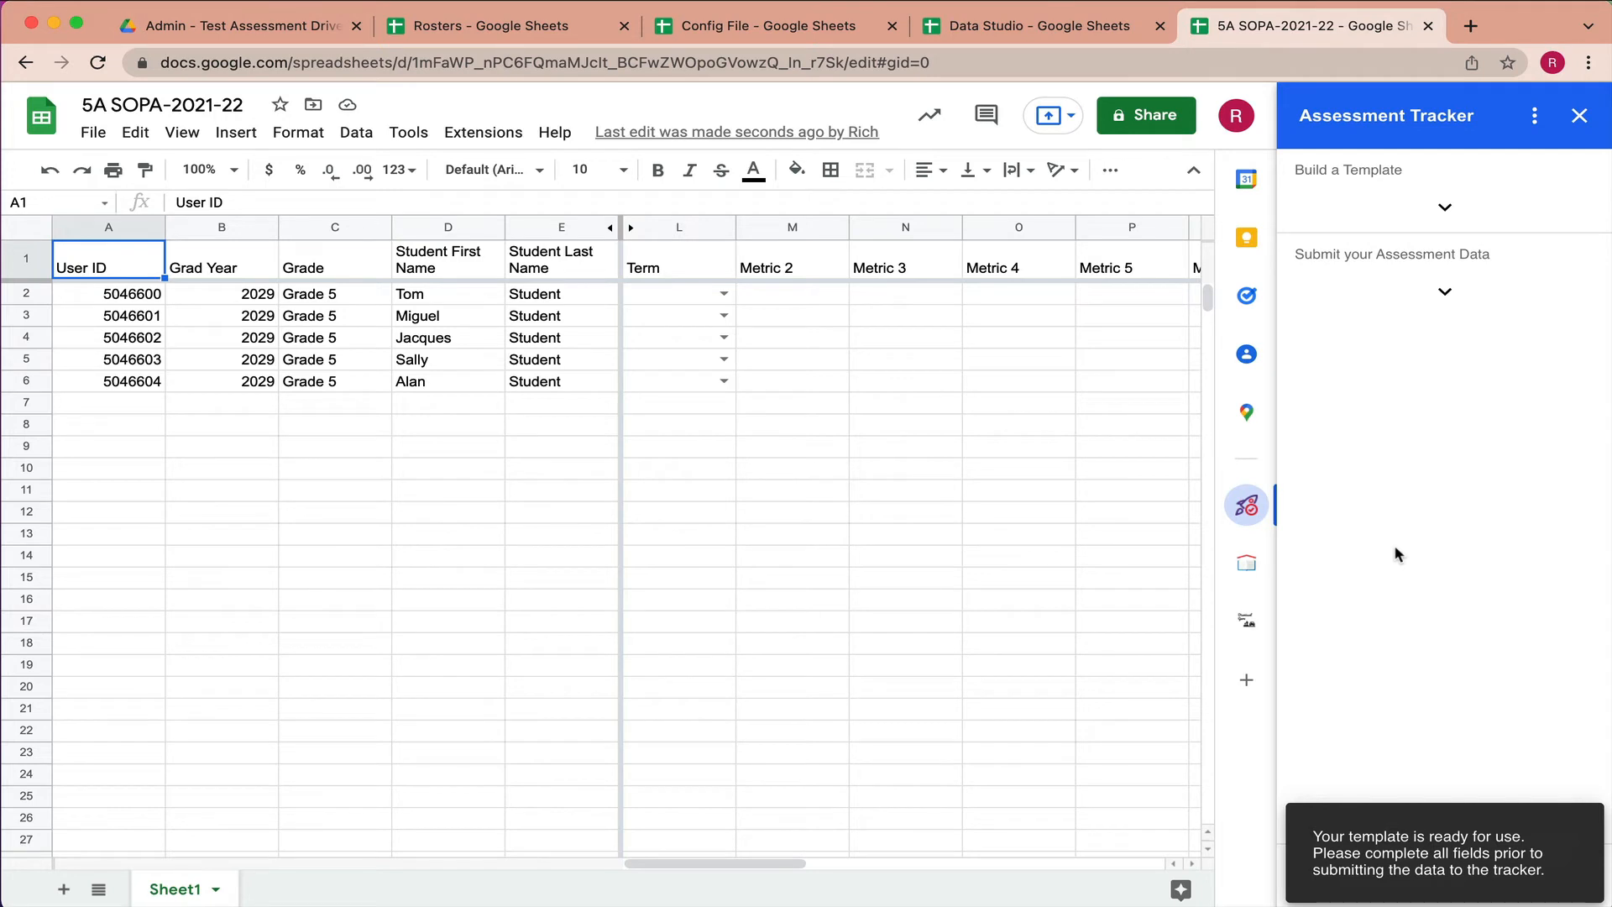
- Set the Term to Fall in L2 and fill it down to L6
{"action": "left_click", "coordinate": [723, 293]}
{"action": "left_click", "coordinate": [704, 327]}
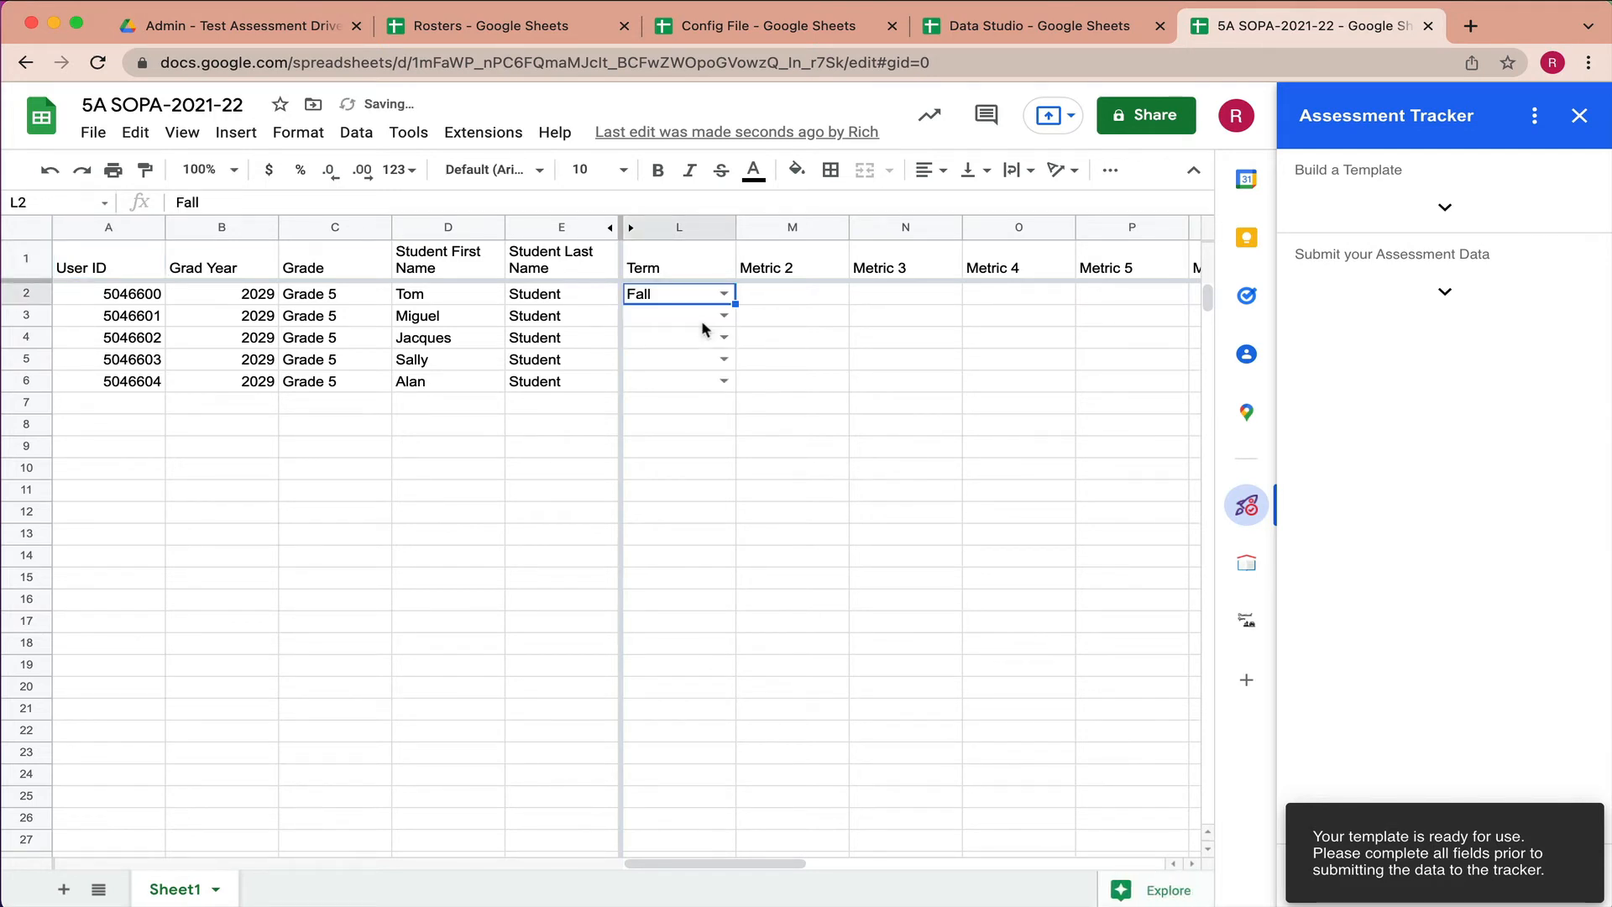
{"action": "left_click", "coordinate": [727, 316]}
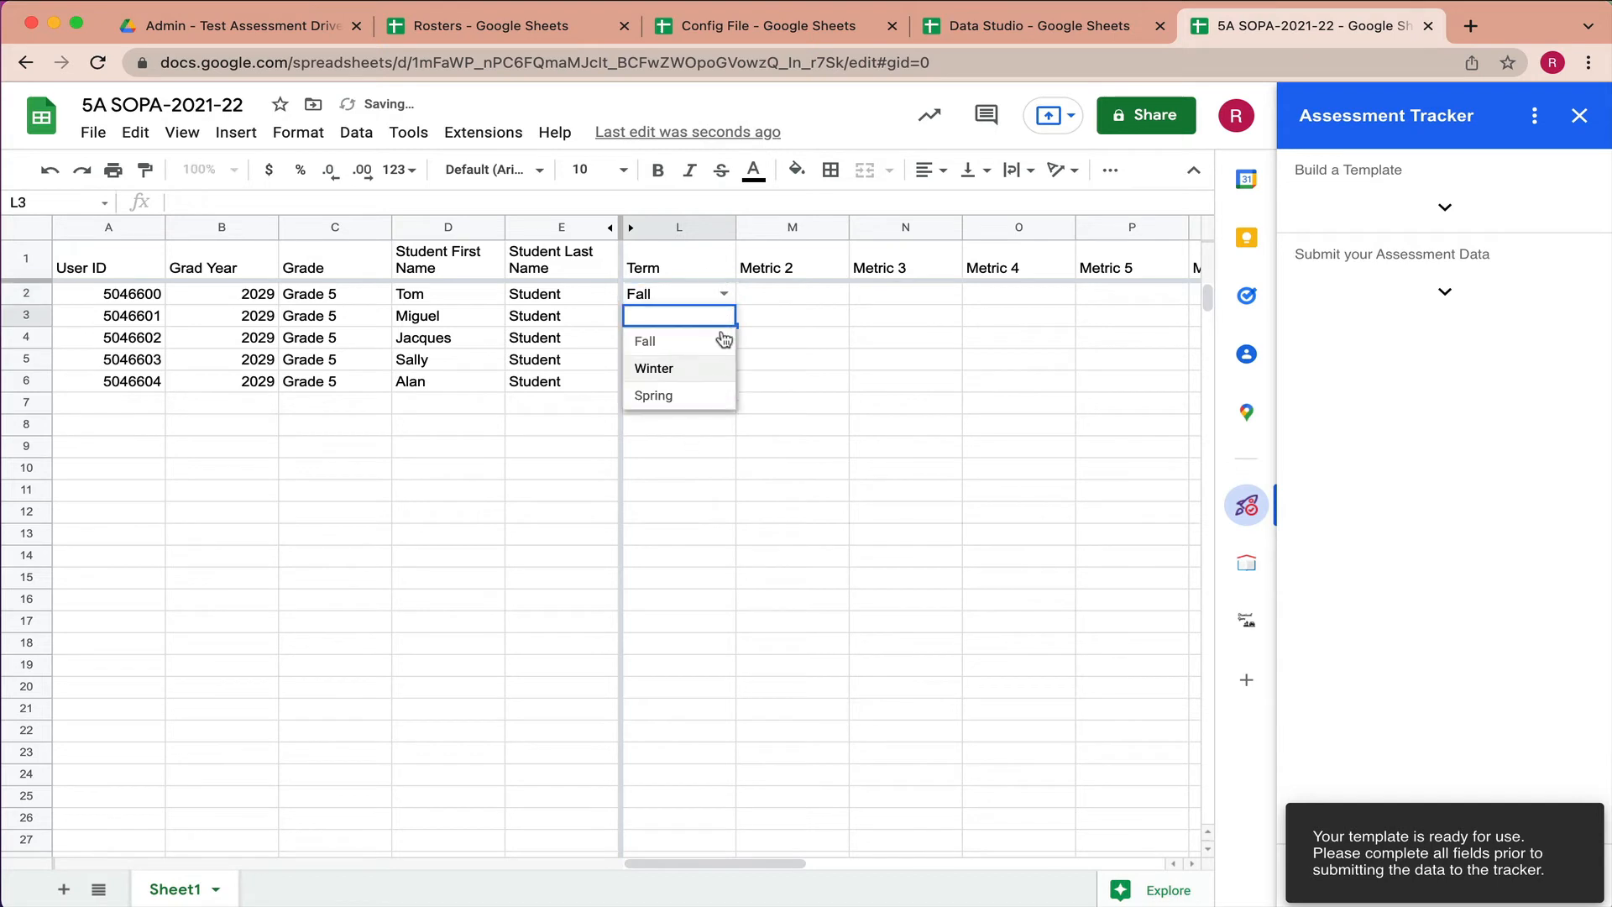
{"action": "left_click", "coordinate": [703, 300]}
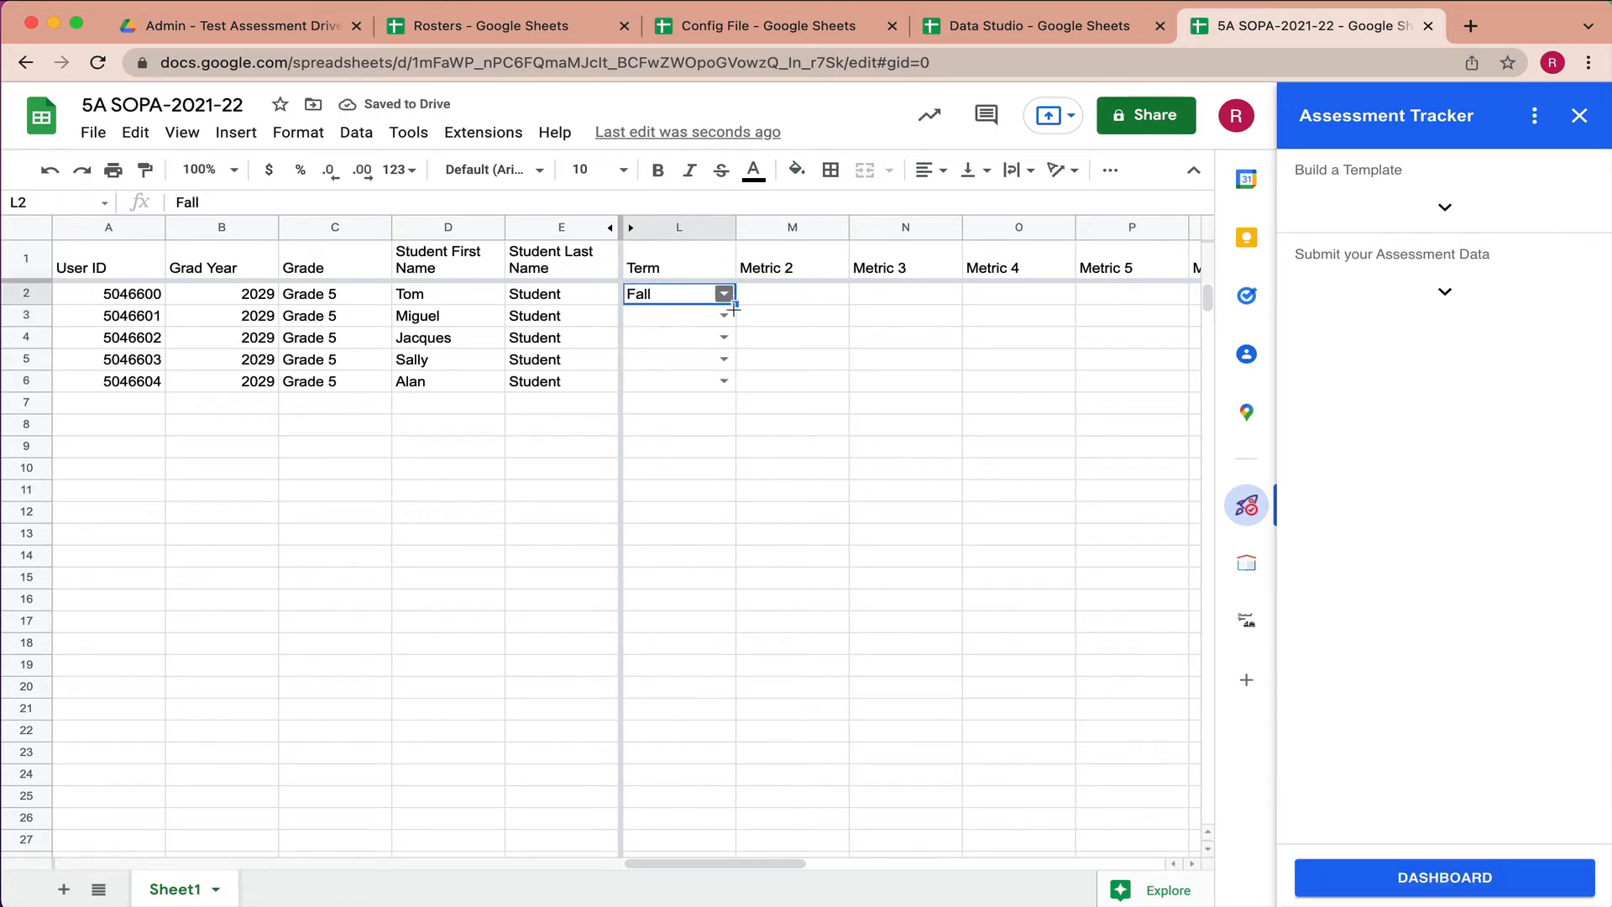
{"action": "left_click_drag", "start_coordinate": [732, 304], "coordinate": [729, 384]}
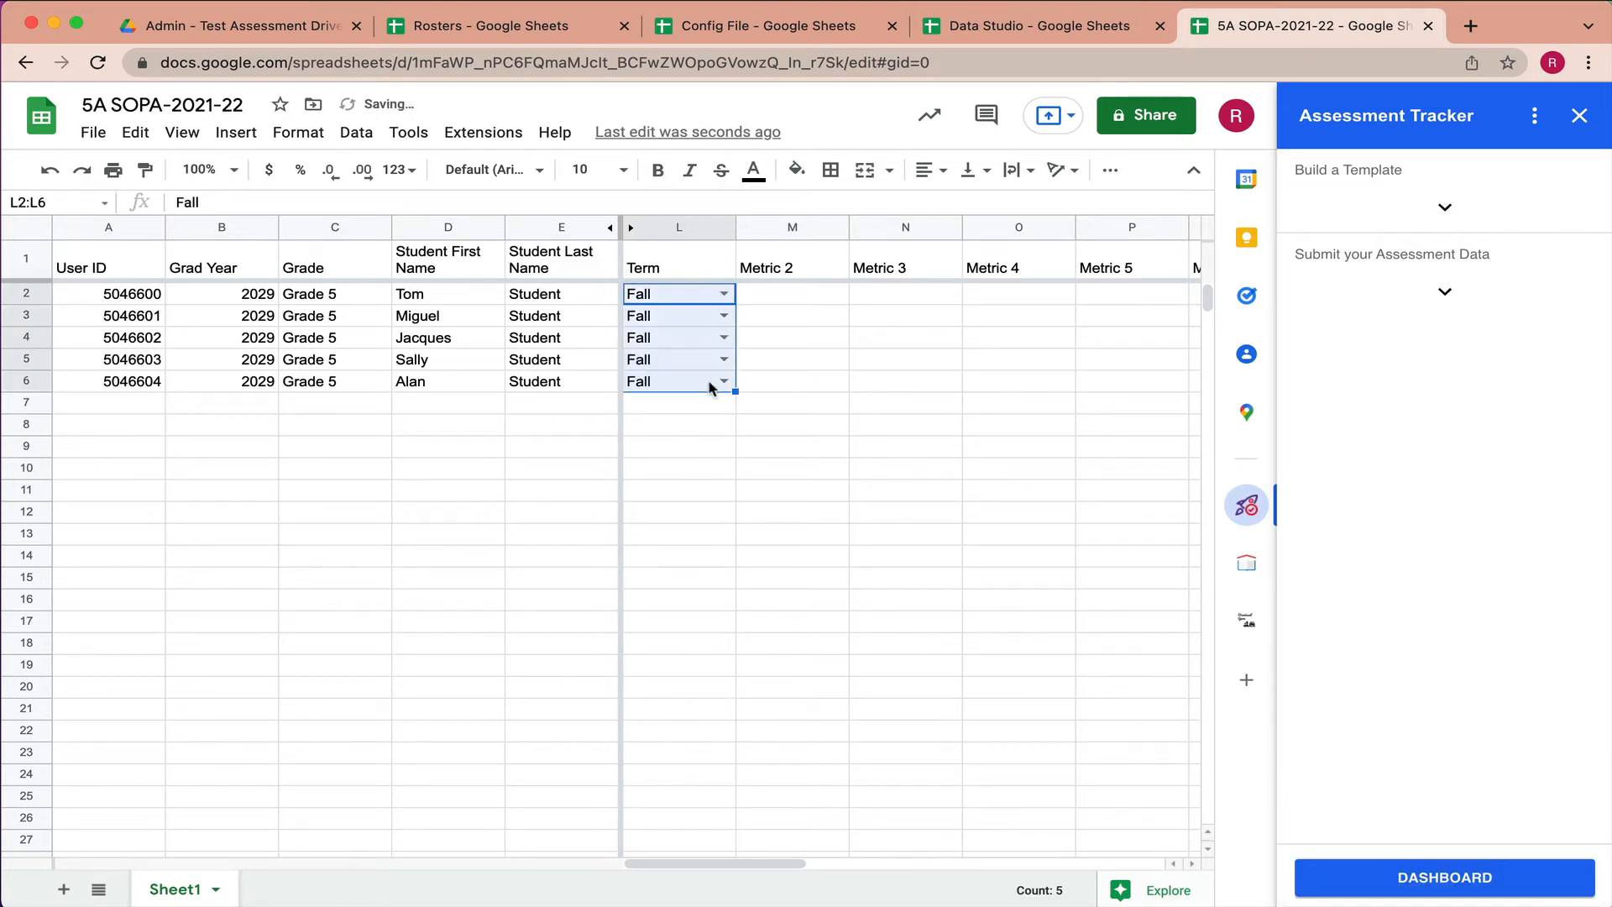
- Enter 'data' in M2 and fill it down to row 6 and across to column Q
{"action": "left_click", "coordinate": [785, 296]}
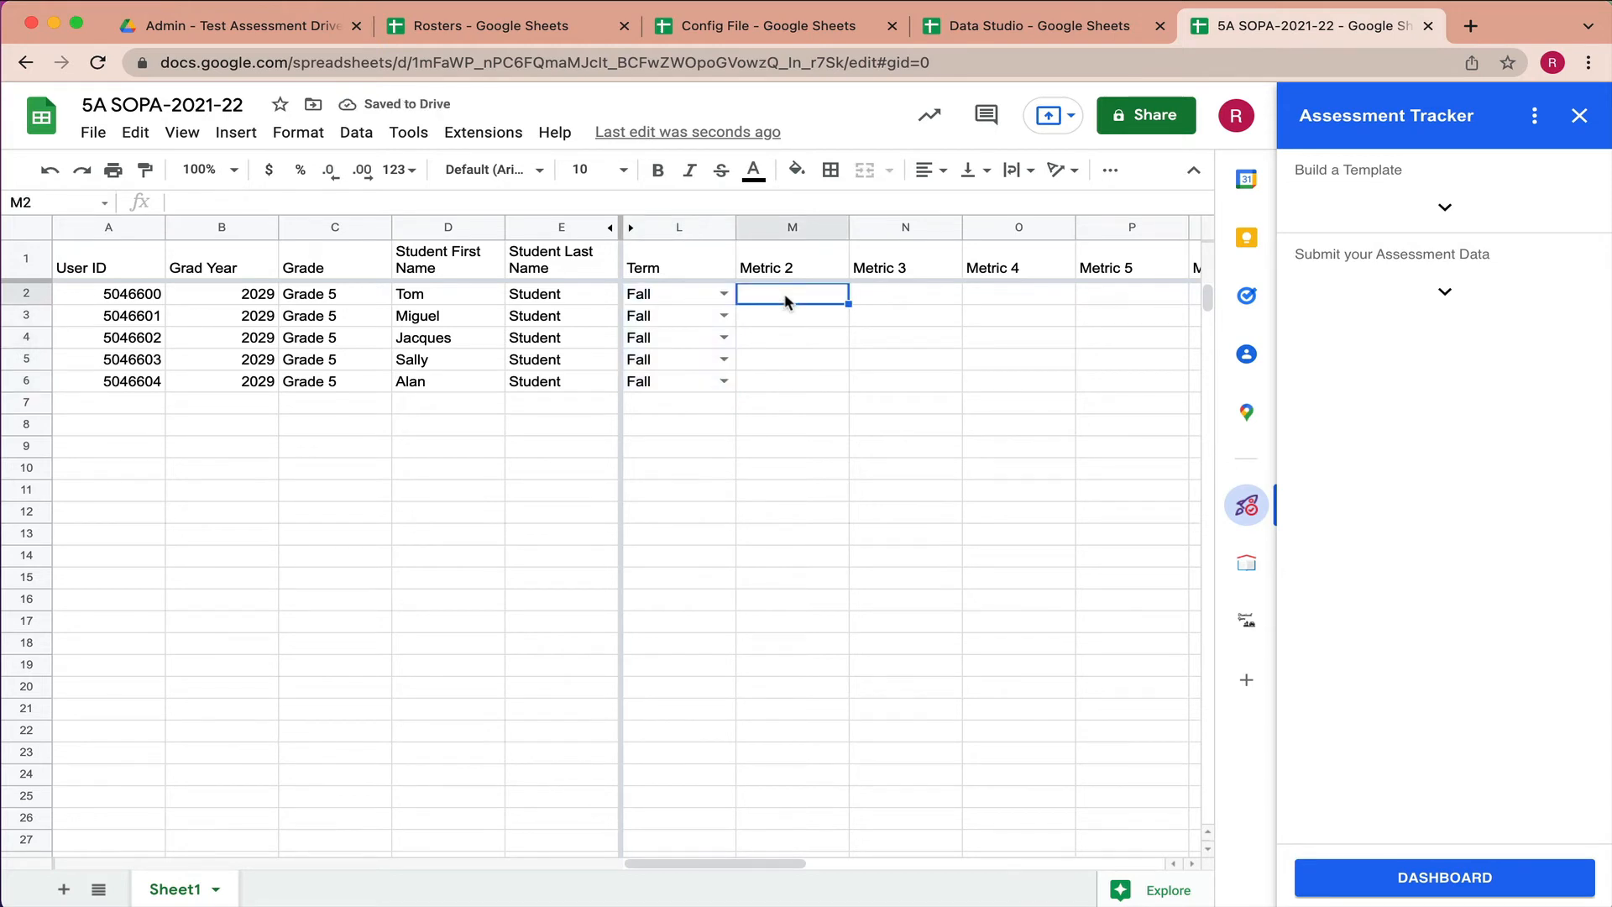
{"action": "type", "text": "data"}
{"action": "key", "text": "Return"}
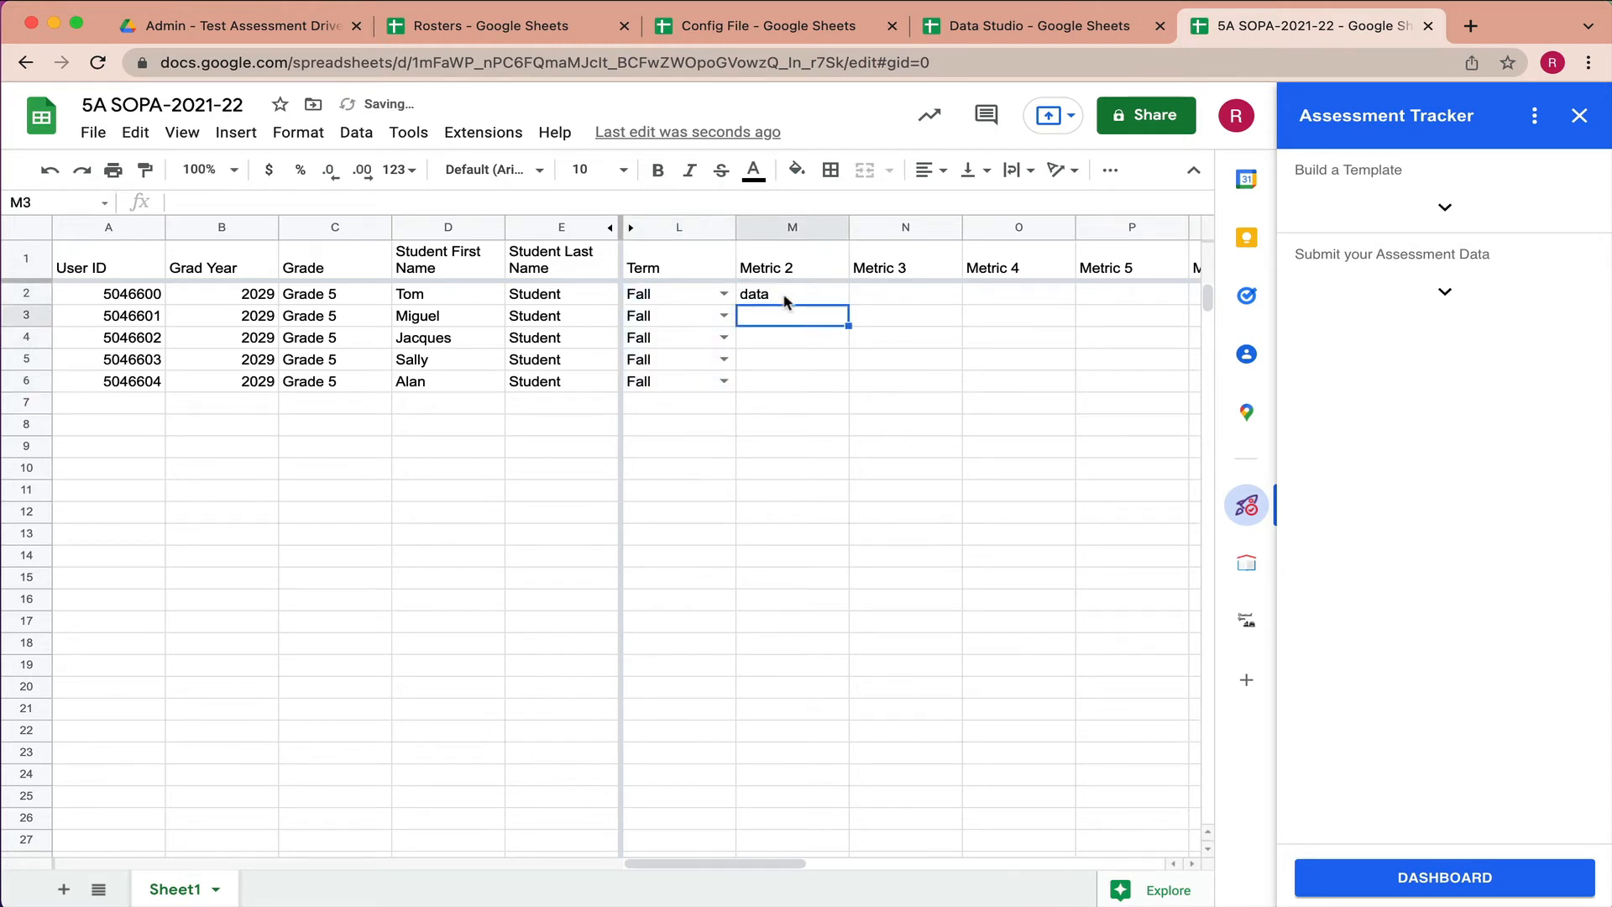
{"action": "left_click", "coordinate": [785, 300]}
{"action": "left_click_drag", "start_coordinate": [848, 304], "coordinate": [1085, 405]}
{"action": "scroll", "coordinate": [1066, 404], "scroll_direction": "right", "scroll_amount": 4}
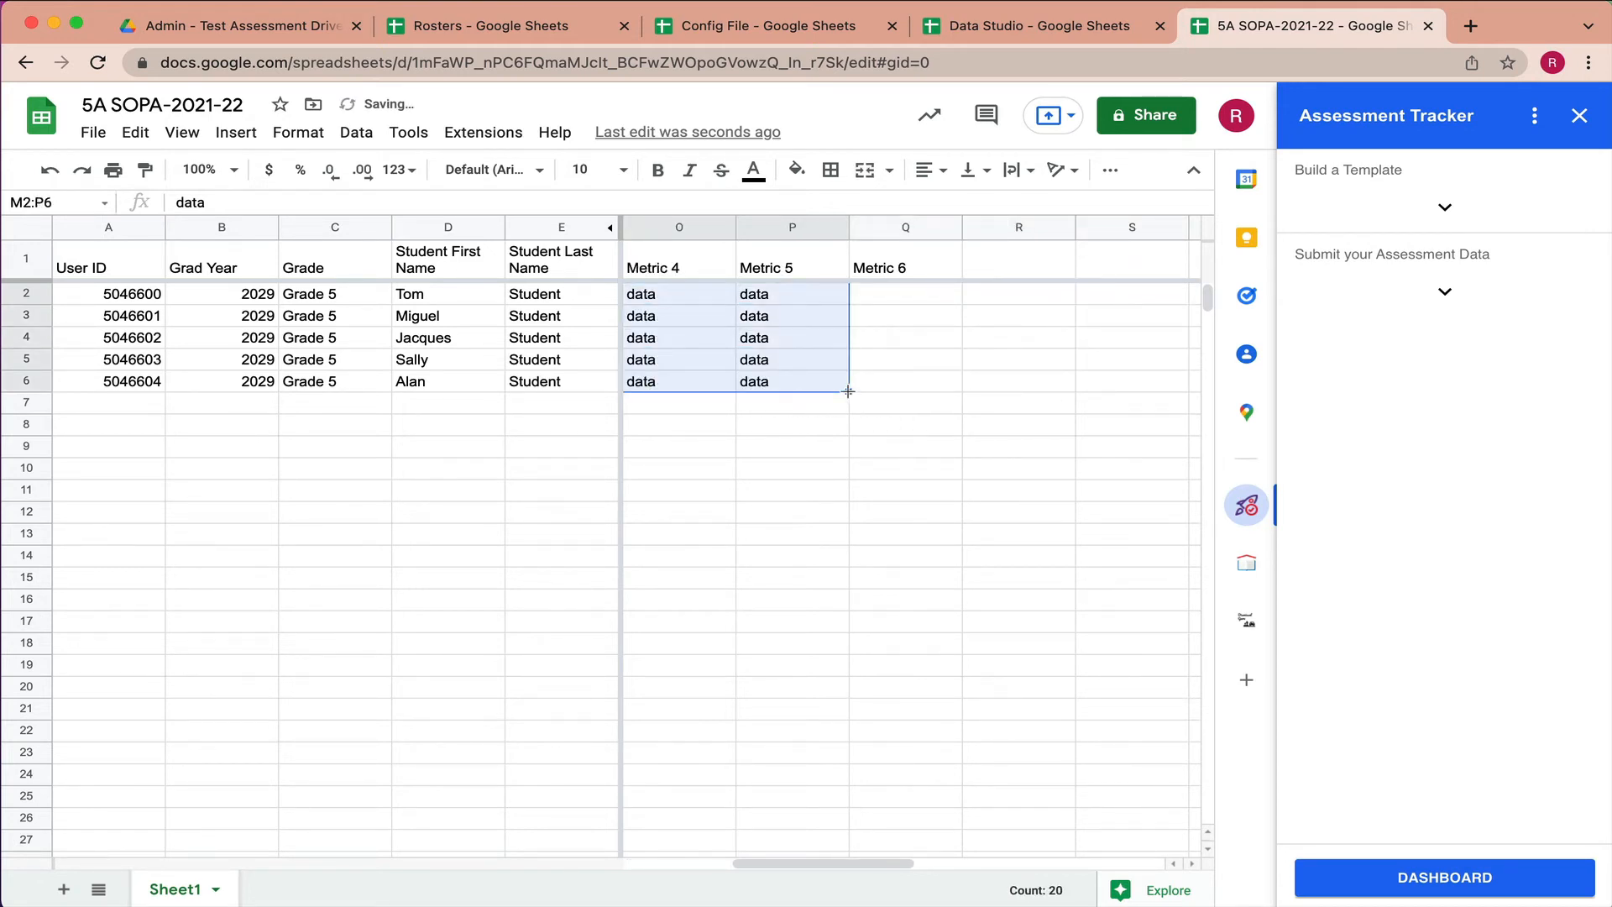
{"action": "left_click_drag", "start_coordinate": [848, 390], "coordinate": [902, 396]}
{"action": "left_click", "coordinate": [907, 432]}
{"action": "scroll", "coordinate": [907, 434], "scroll_direction": "left", "scroll_amount": 3}
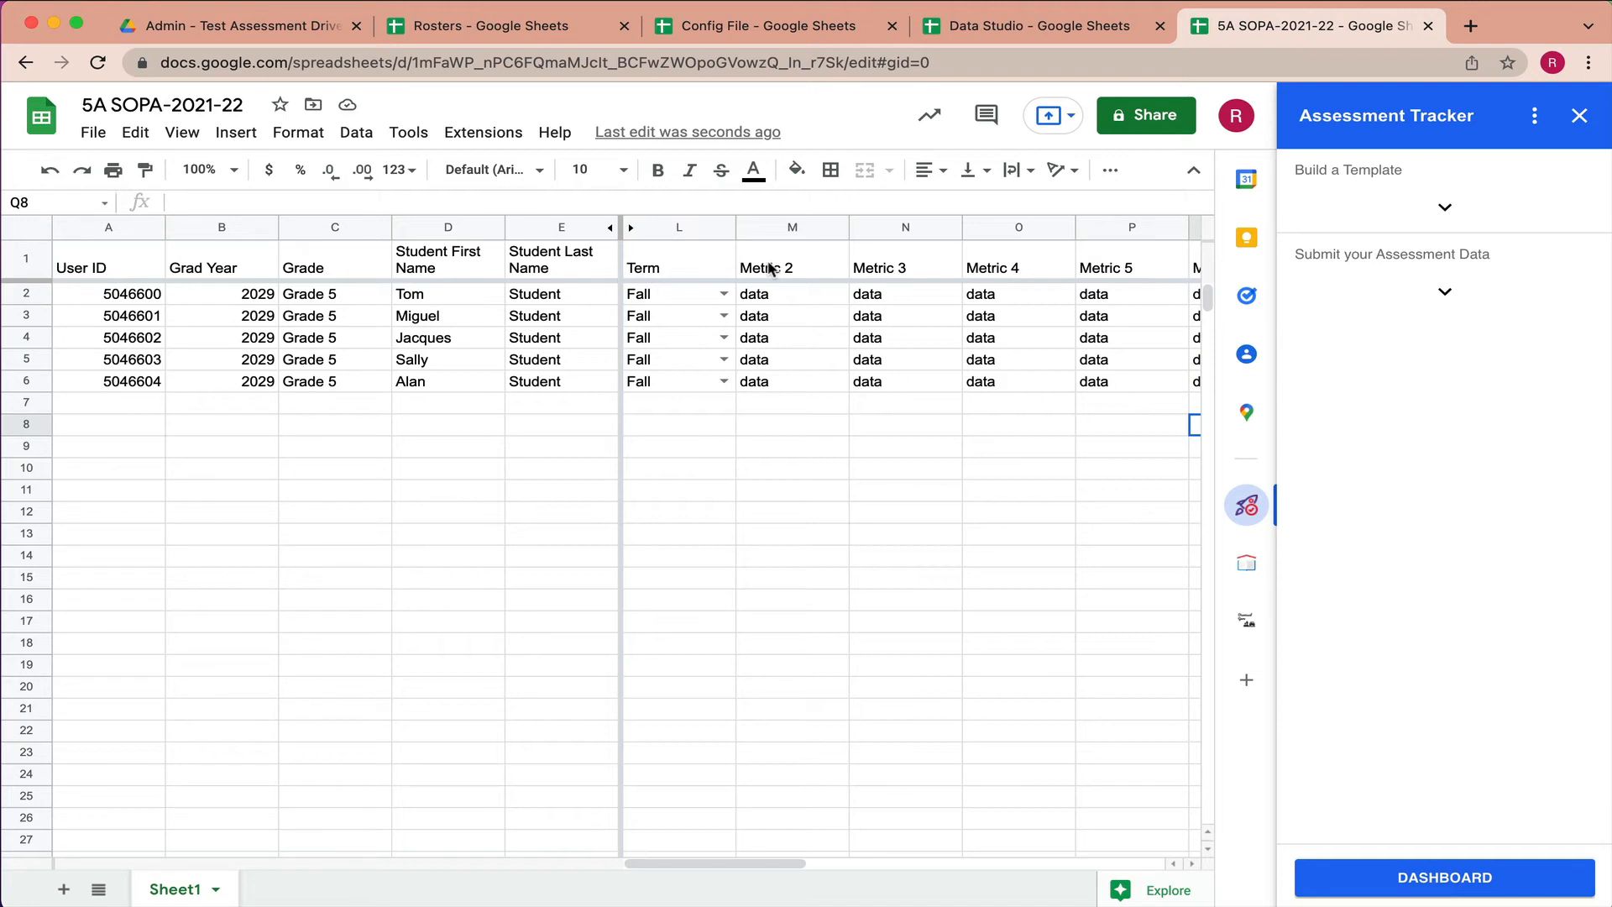
{"action": "scroll", "coordinate": [821, 534], "scroll_direction": "right", "scroll_amount": 3}
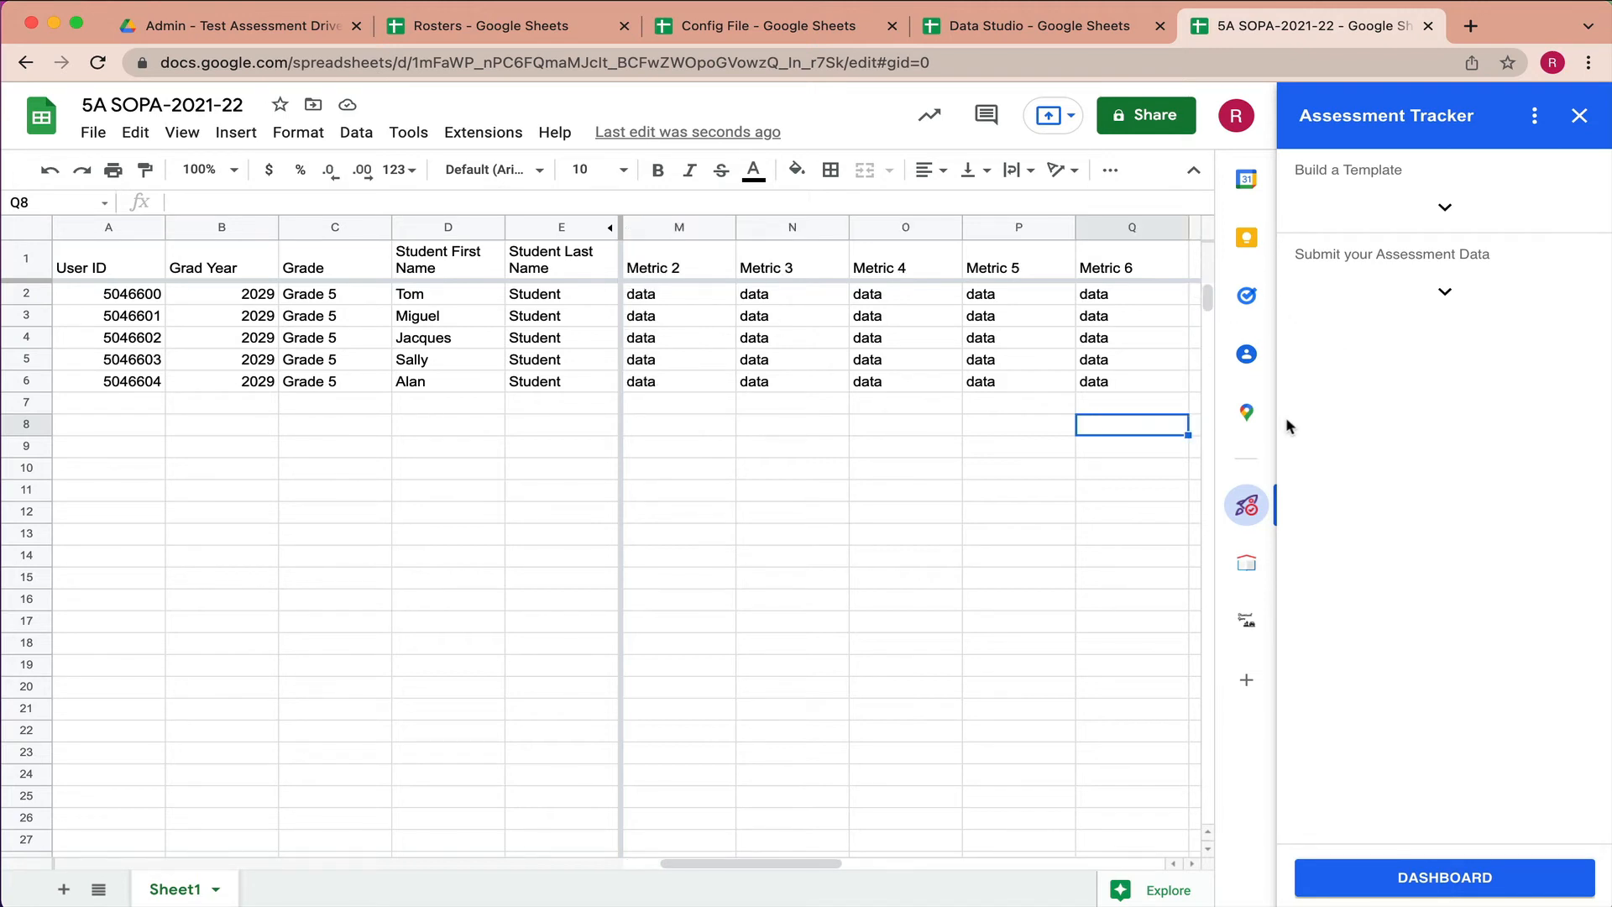
- Submit the 5A SOPA assessment data, then view the rows in the Data Studio spreadsheet
{"action": "left_click", "coordinate": [1444, 292]}
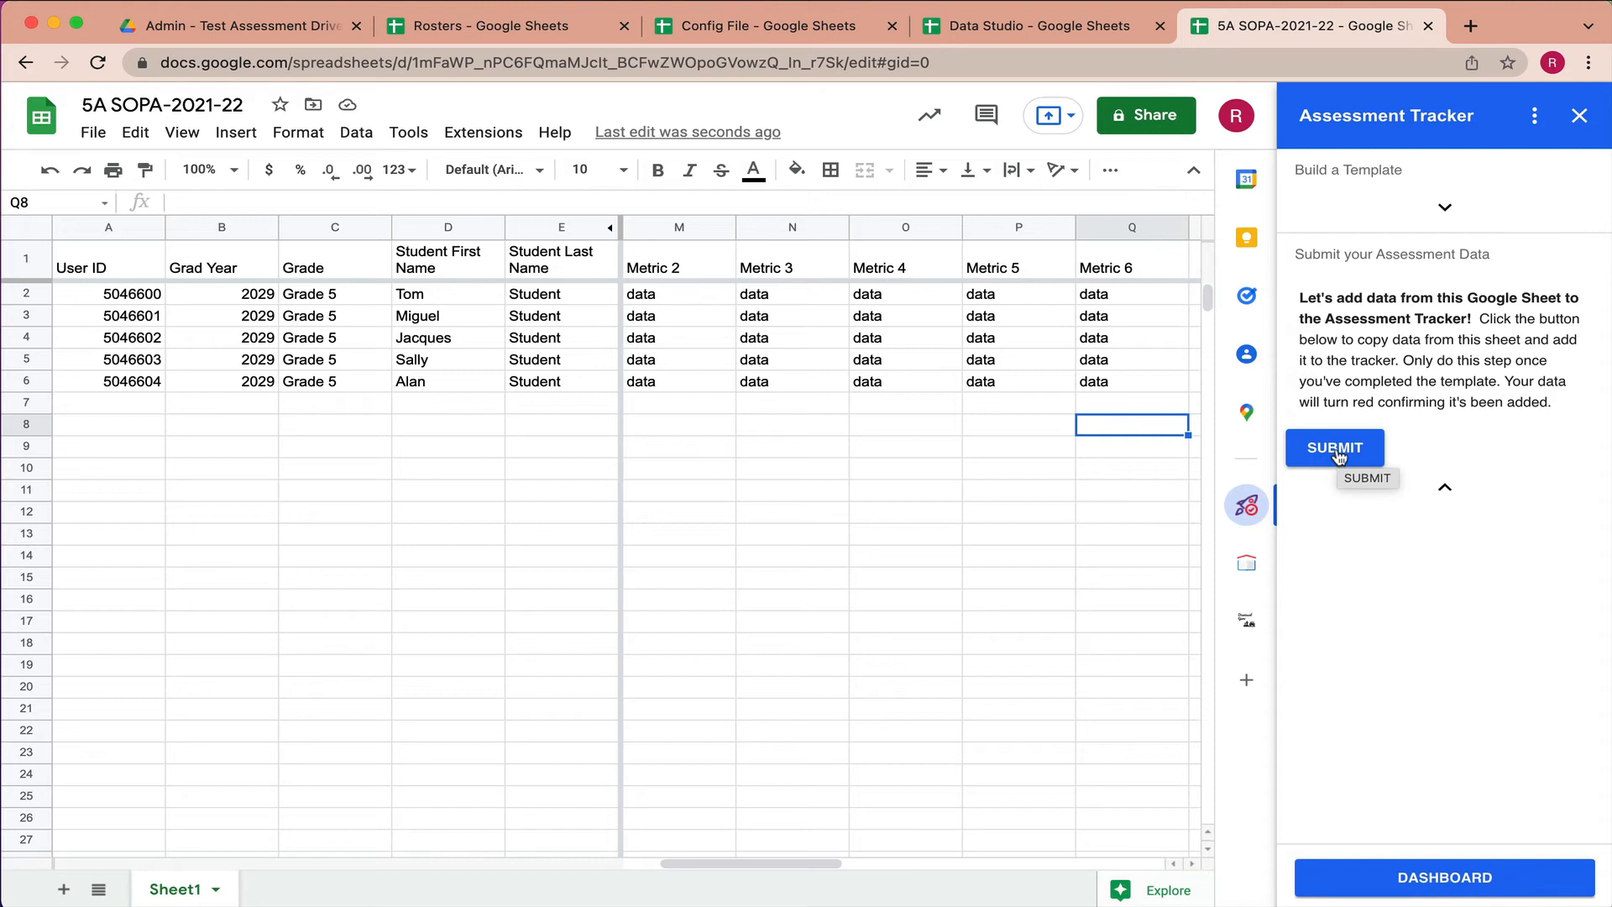
{"action": "left_click", "coordinate": [1340, 451]}
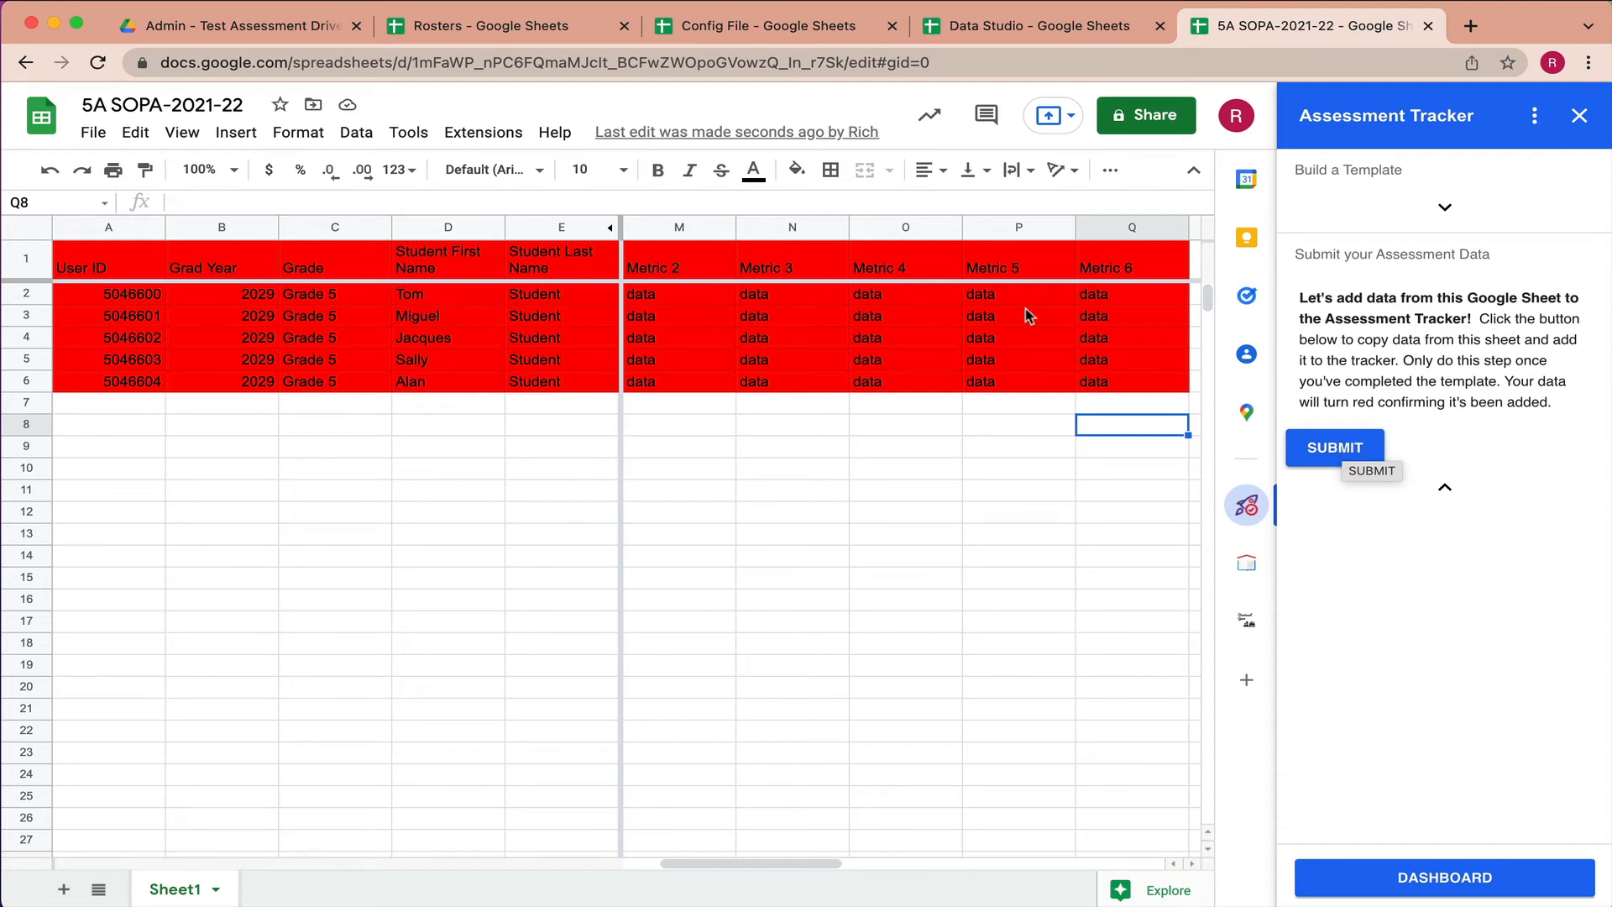
{"action": "left_click", "coordinate": [1024, 32]}
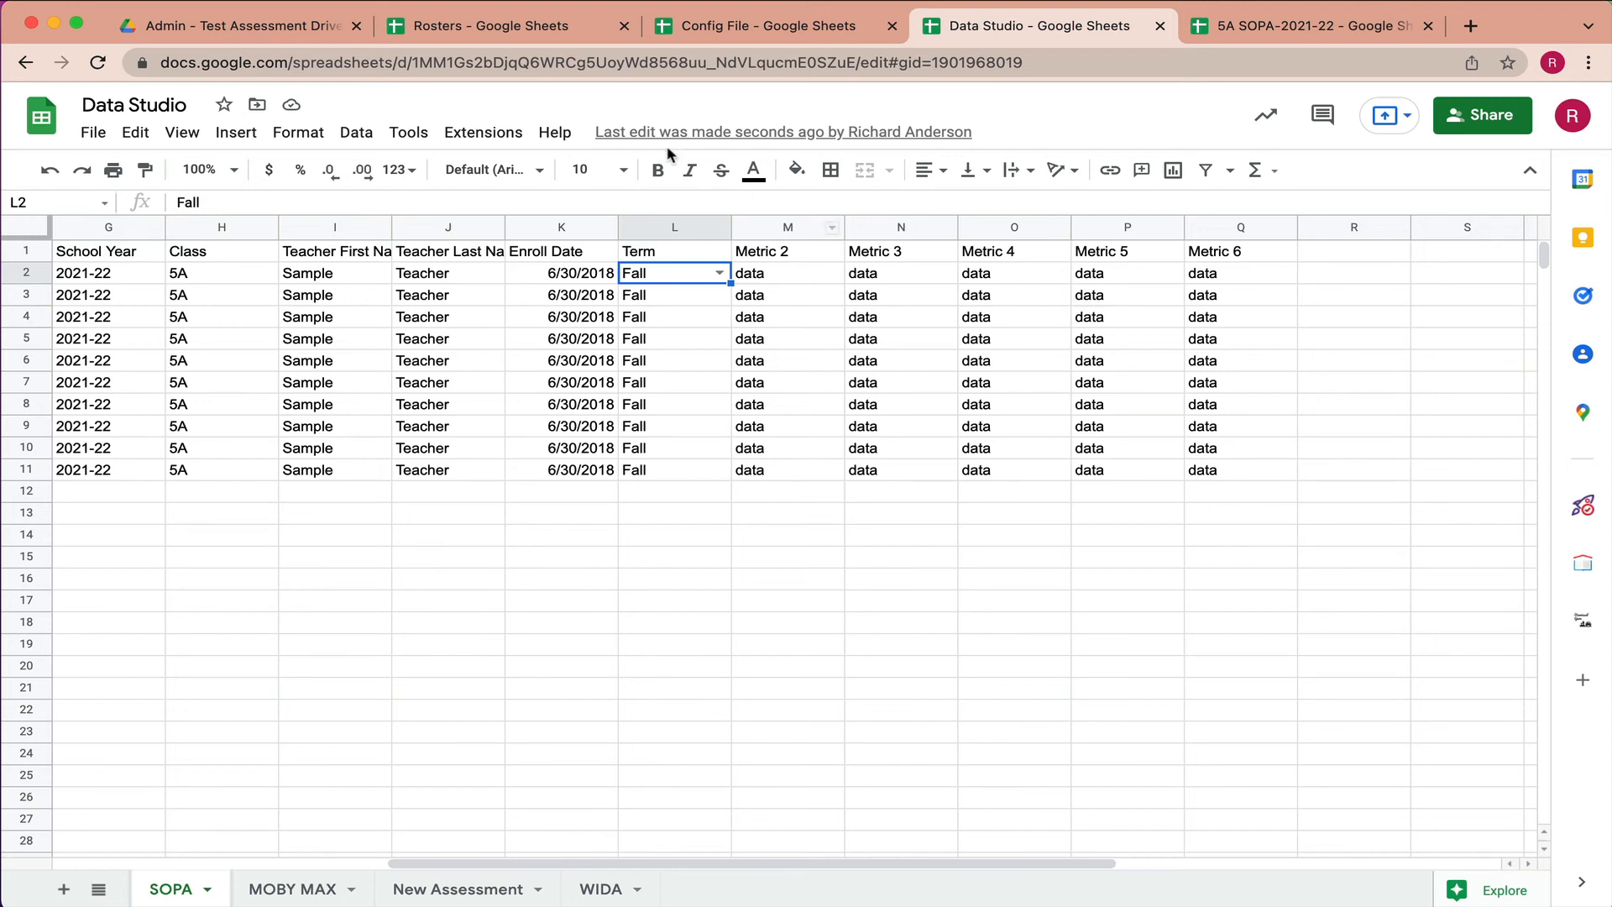
- Minimize the Data Studio browser window to reveal the Google Drive window
{"action": "left_click", "coordinate": [54, 24]}
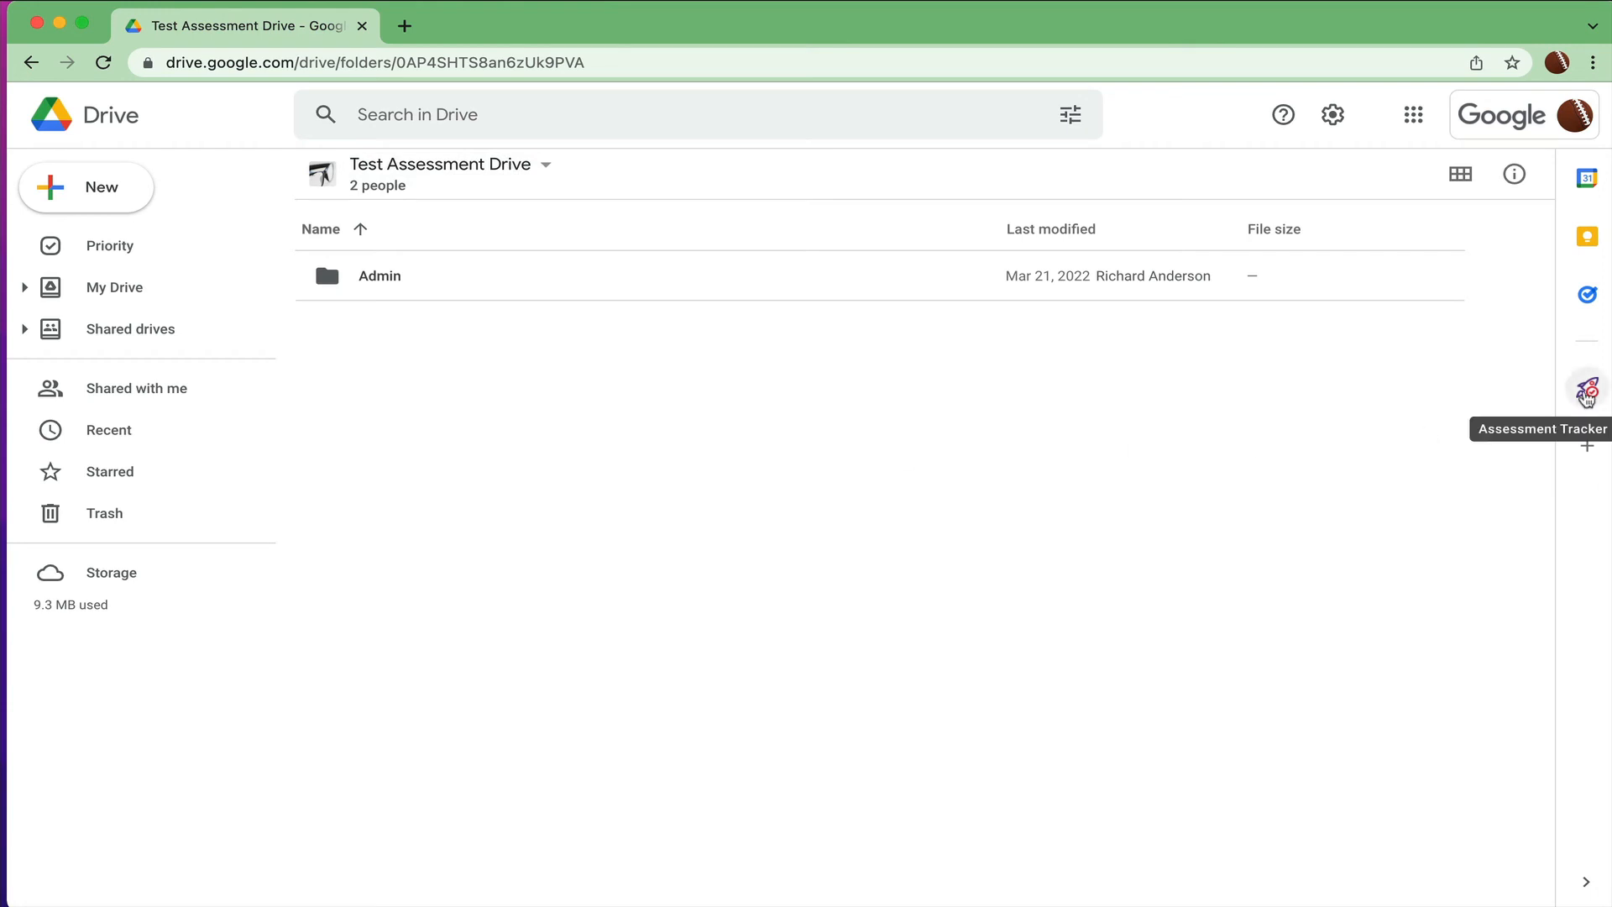
- Open the Assessment Tracker in Drive, then the Admin folder and its Config File
{"action": "left_click", "coordinate": [1587, 393]}
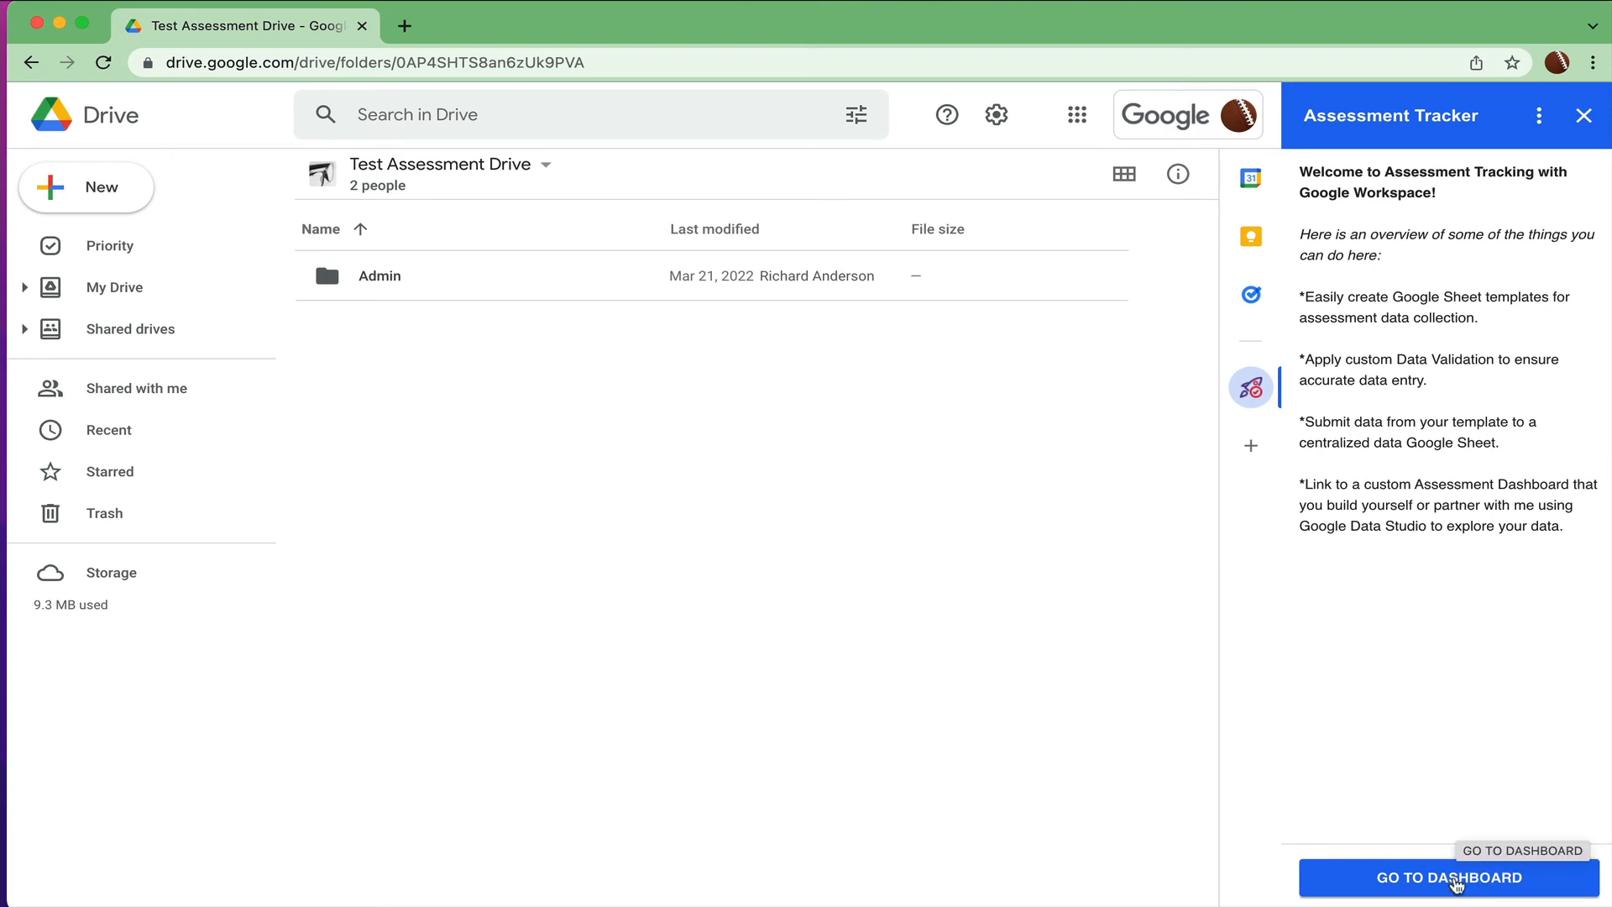
{"action": "double_click", "coordinate": [396, 276]}
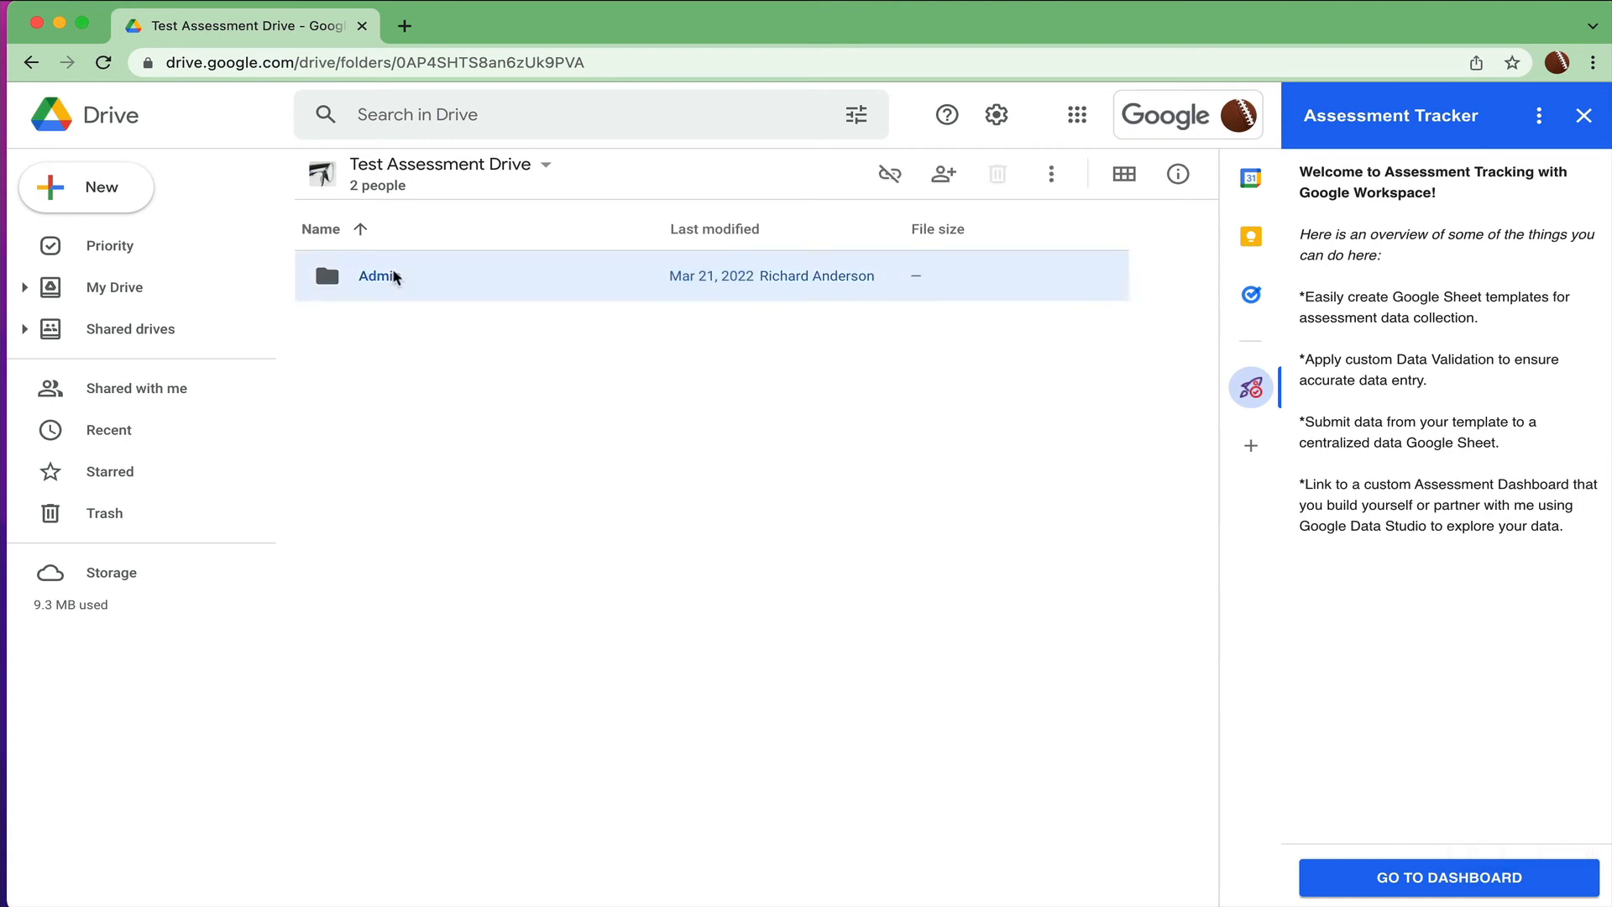
{"action": "double_click", "coordinate": [396, 276]}
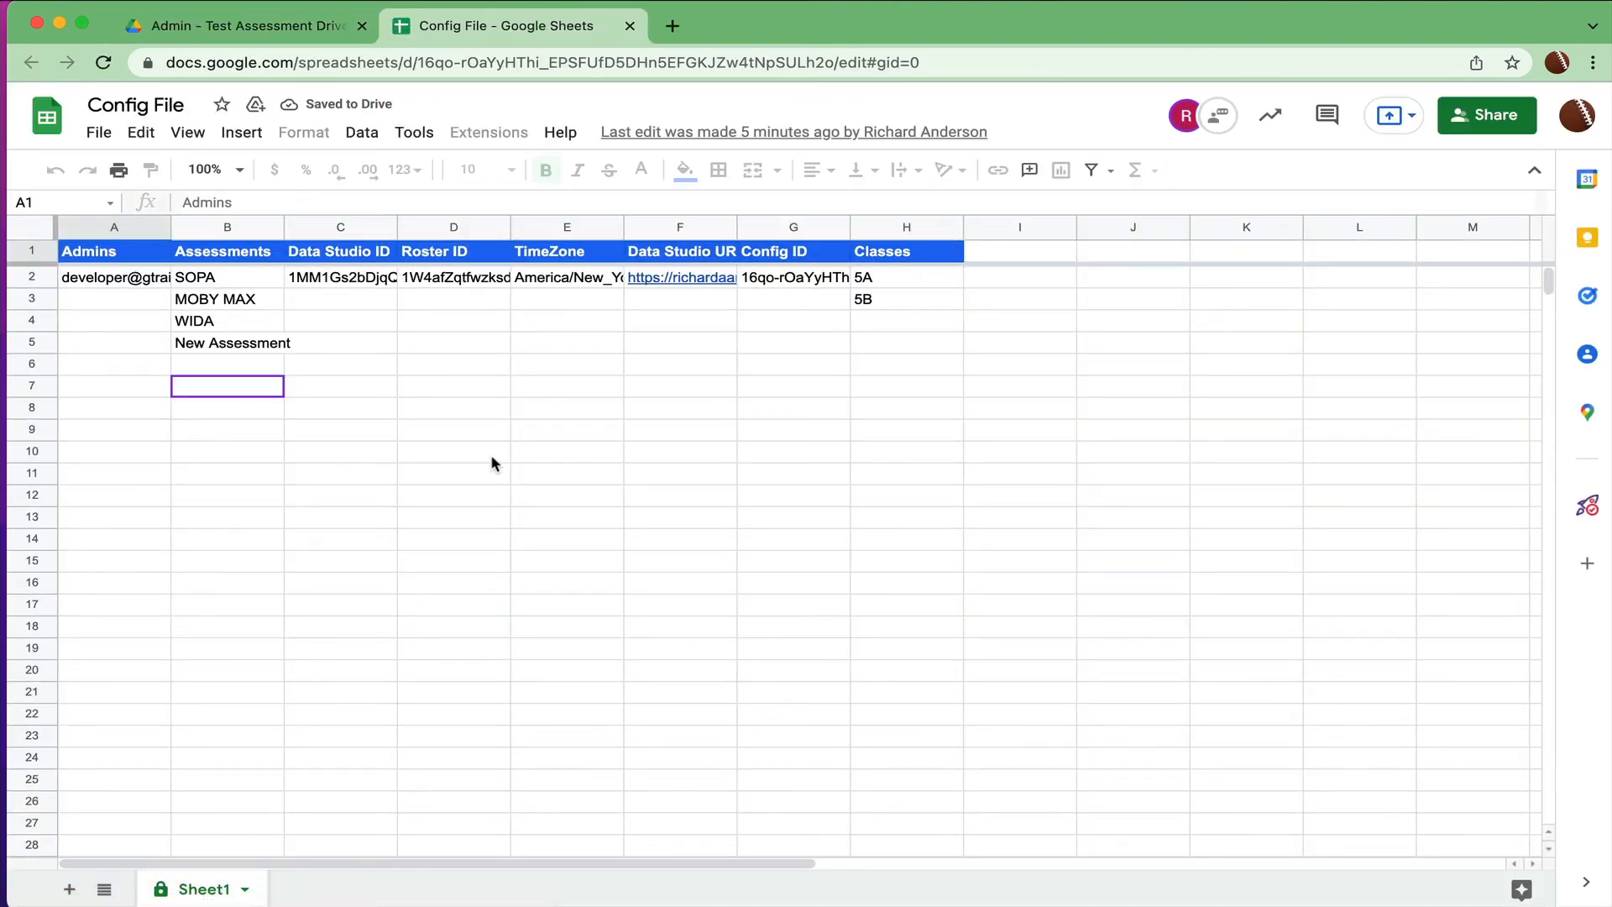
- Review the Config File's assessment, roster ID, Data Studio URL, time zone, config ID and classes 5A/5B, then return to Drive
{"action": "left_click", "coordinate": [269, 340]}
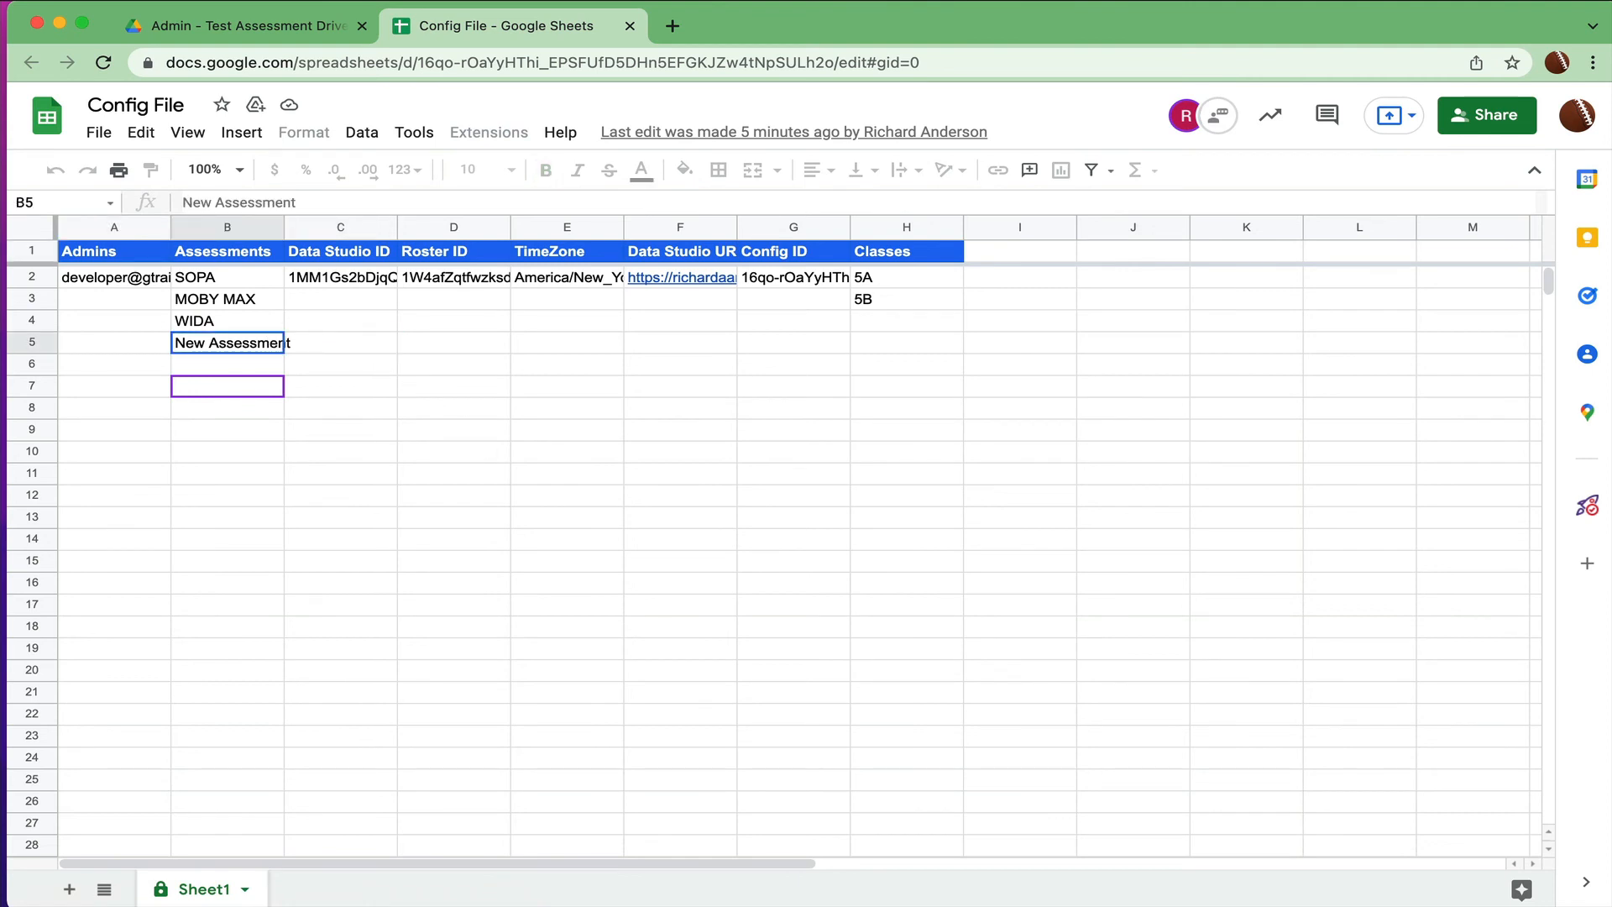
{"action": "left_click", "coordinate": [423, 256]}
{"action": "left_click", "coordinate": [437, 277]}
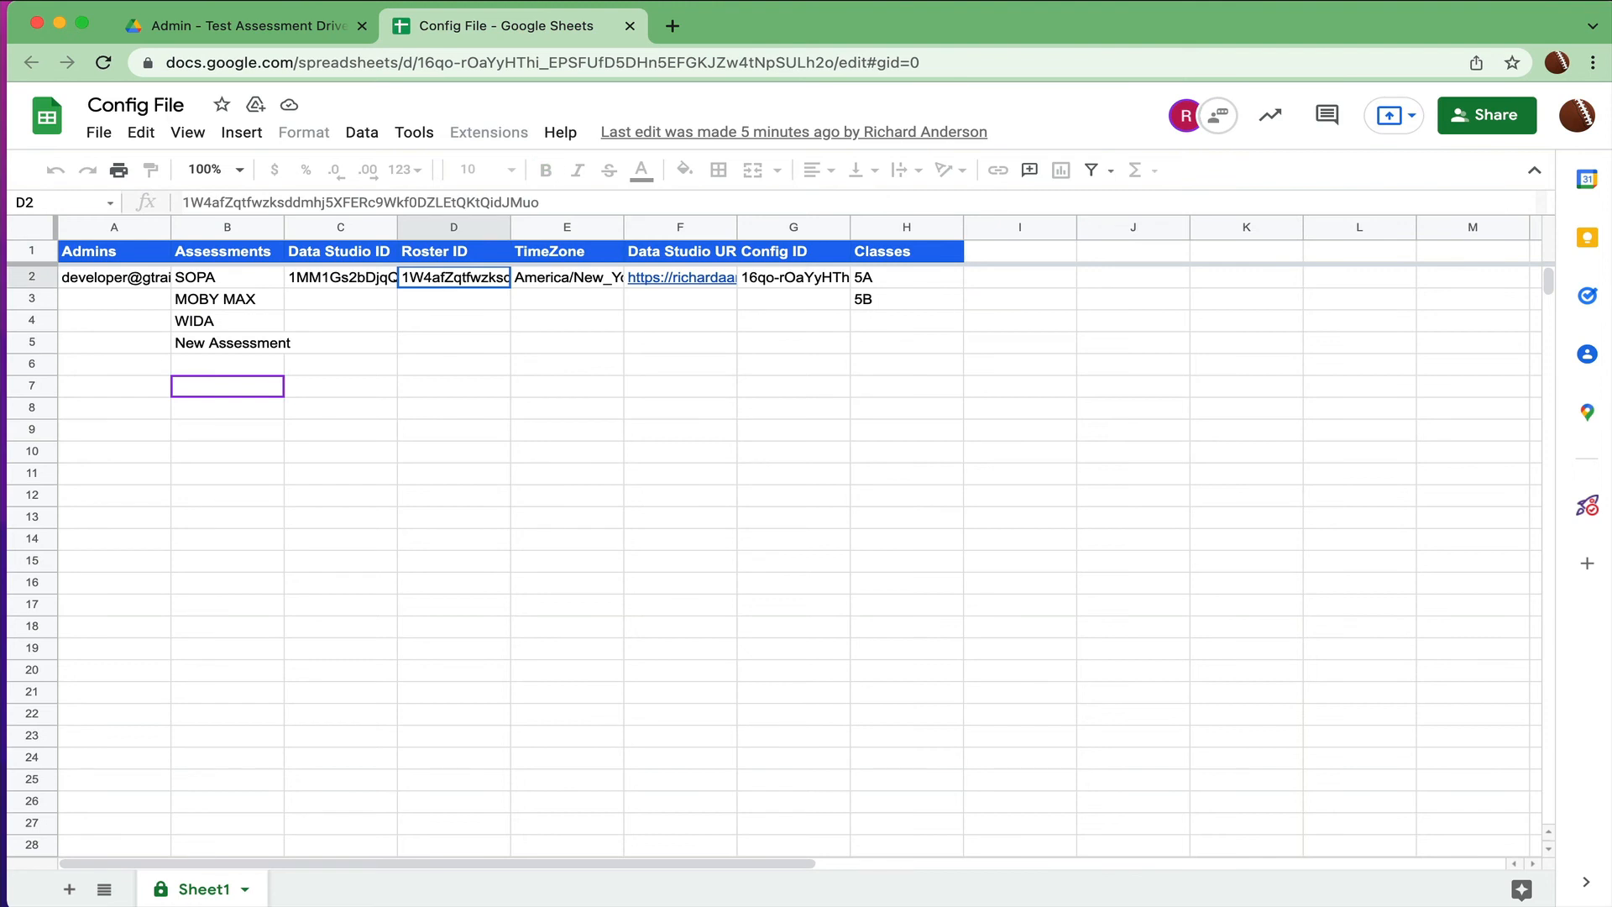
{"action": "left_click", "coordinate": [648, 284]}
{"action": "left_click", "coordinate": [618, 277]}
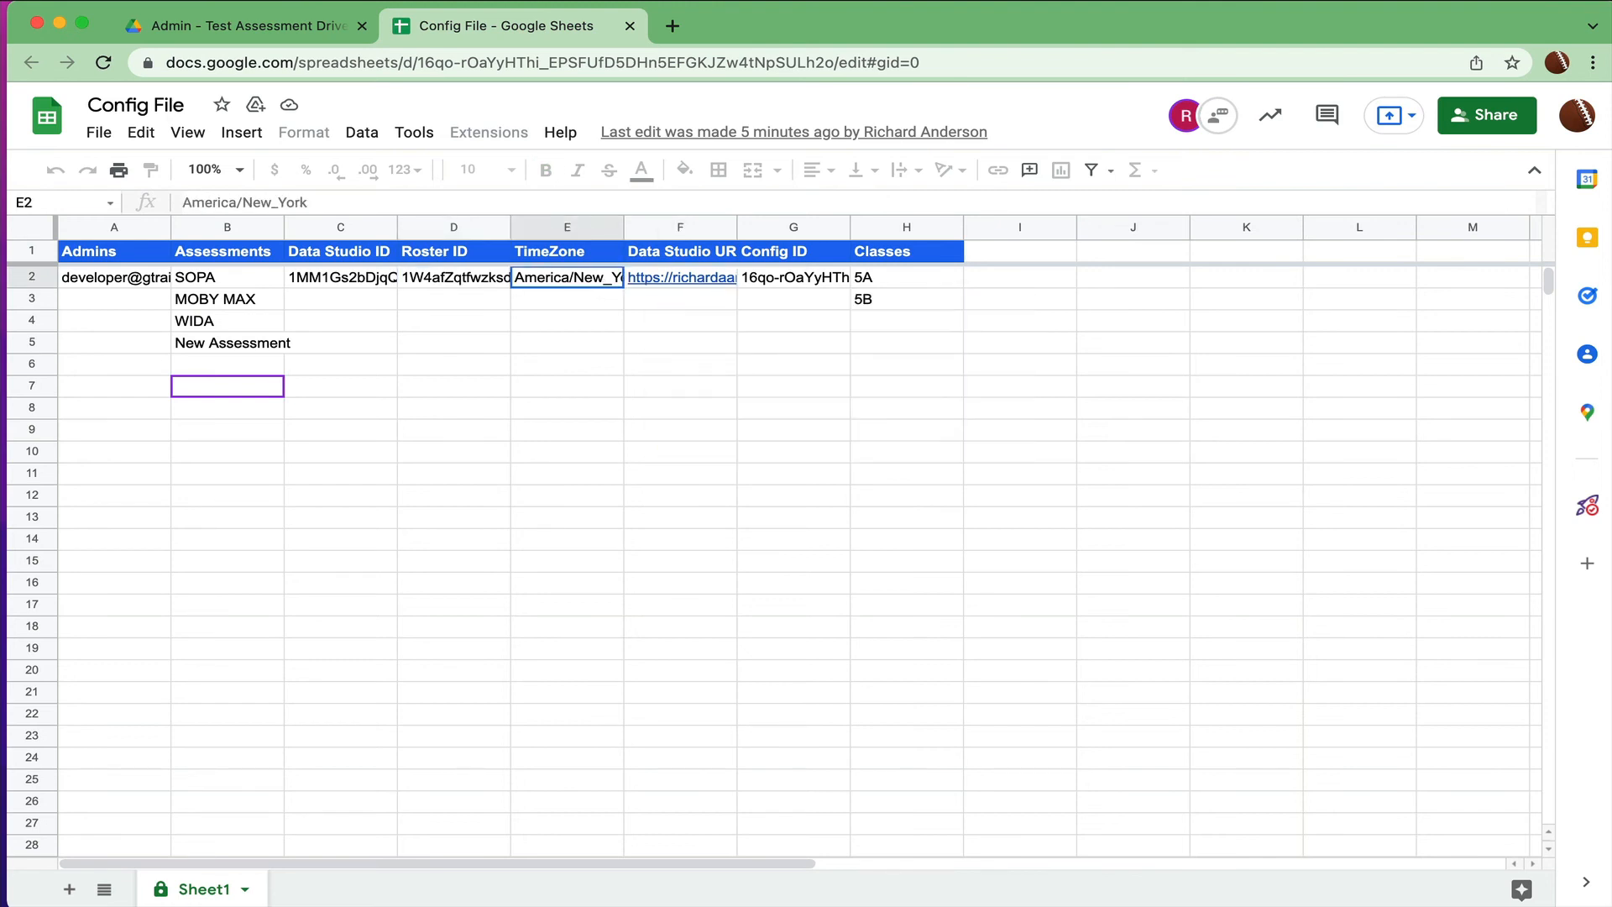
{"action": "left_click", "coordinate": [805, 275]}
{"action": "left_click", "coordinate": [892, 298]}
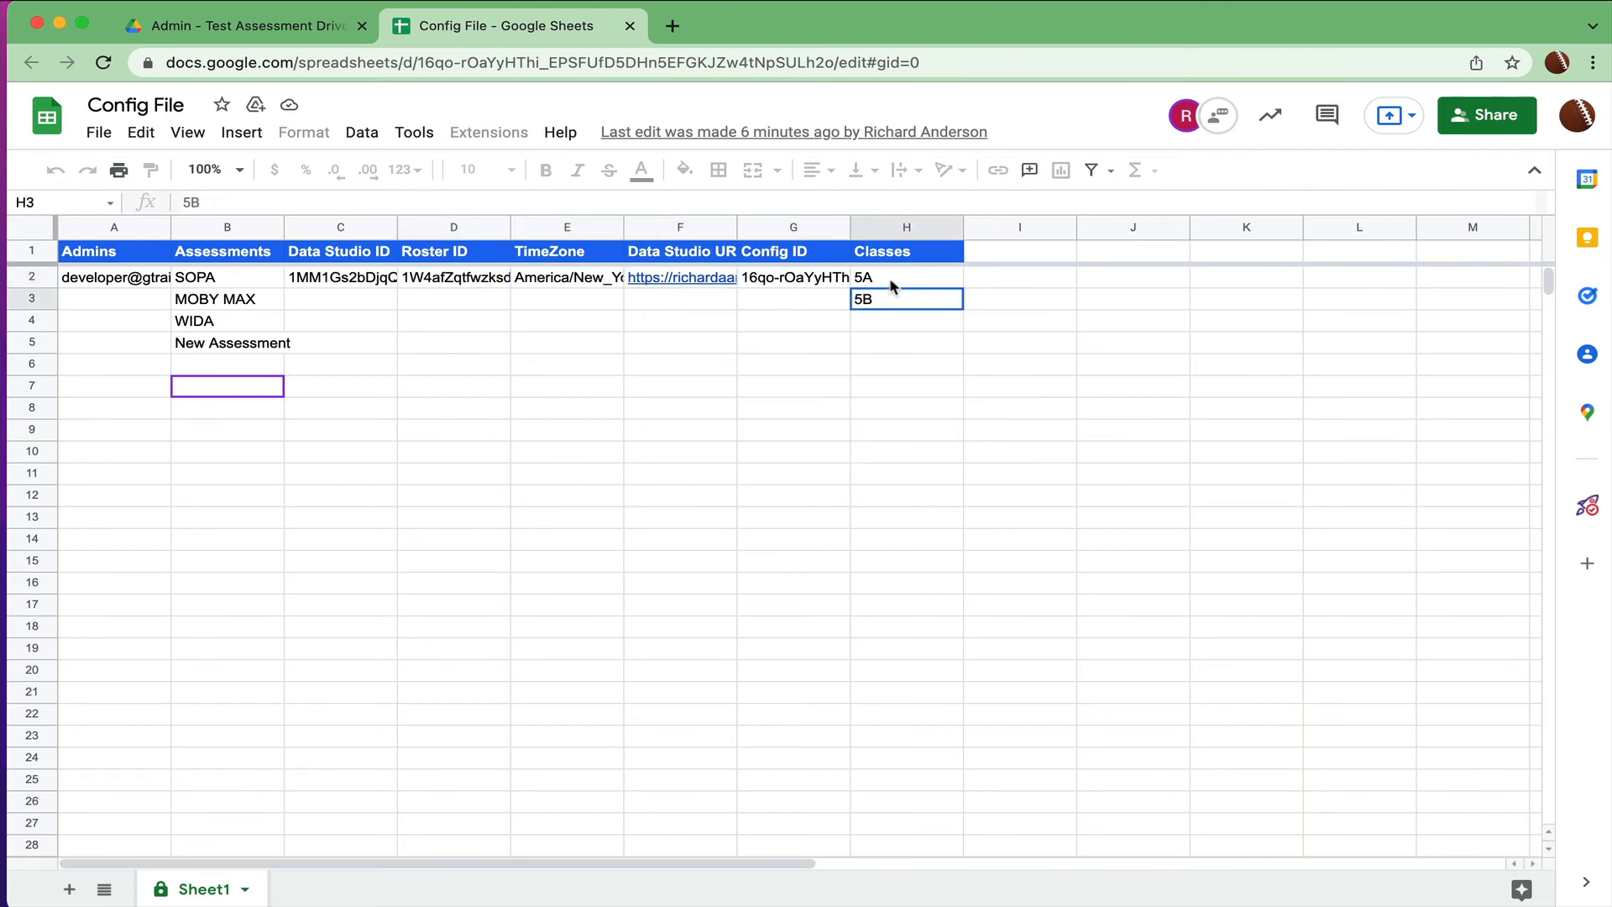
{"action": "left_click", "coordinate": [894, 279]}
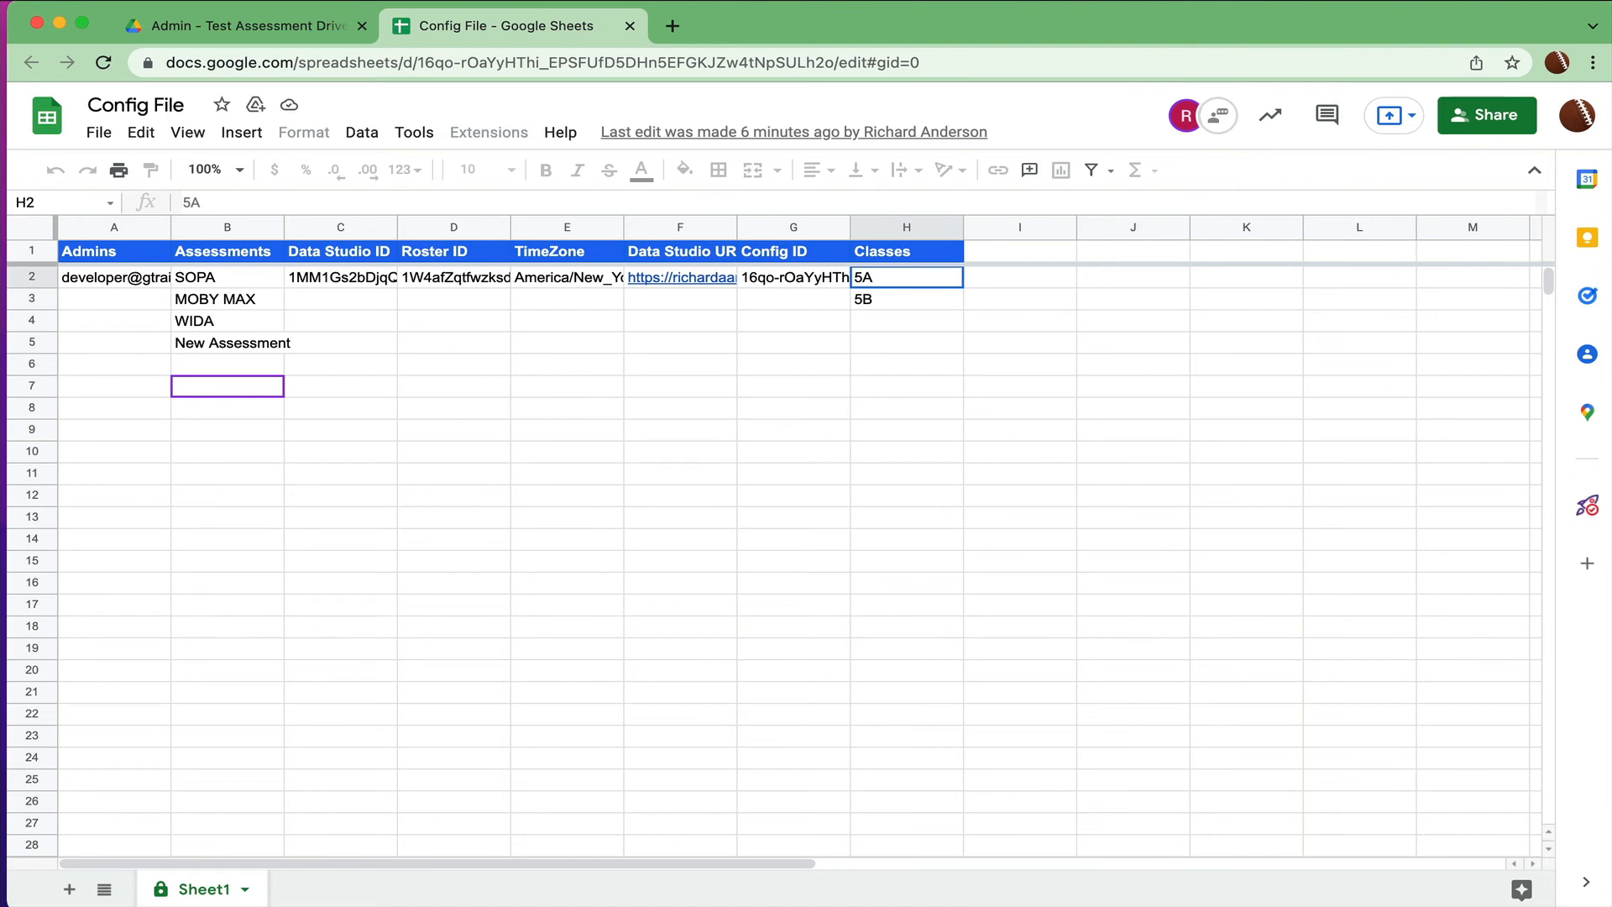
{"action": "left_click", "coordinate": [286, 26]}
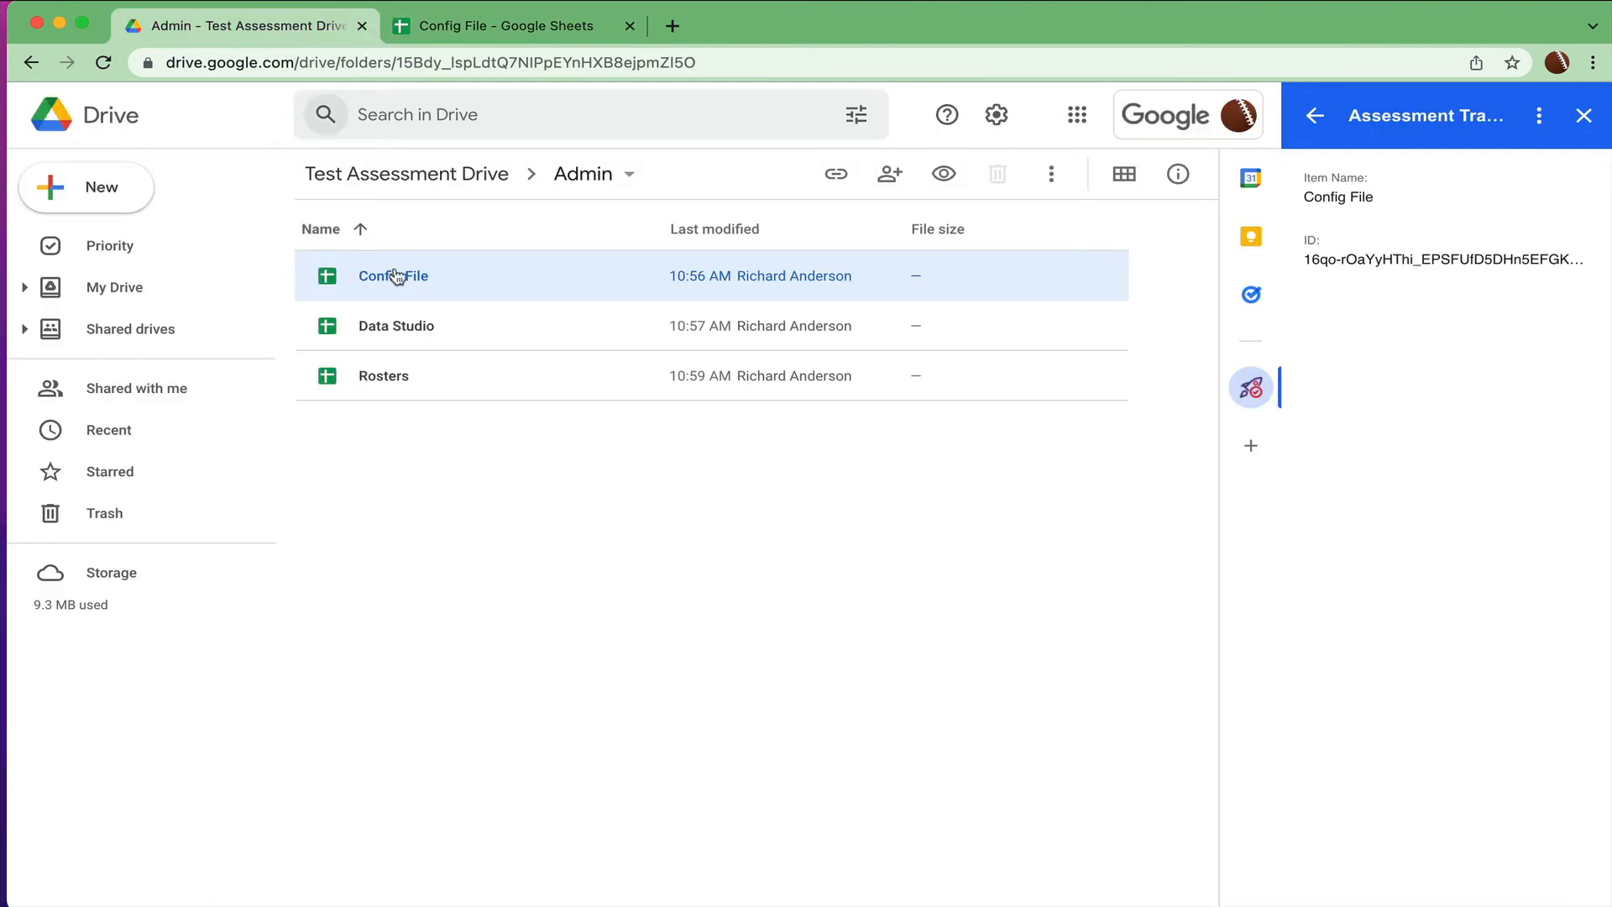
- Open the Data Studio spreadsheet from Admin and check the Assessment Tracker notice before closing it
{"action": "left_click", "coordinate": [402, 326]}
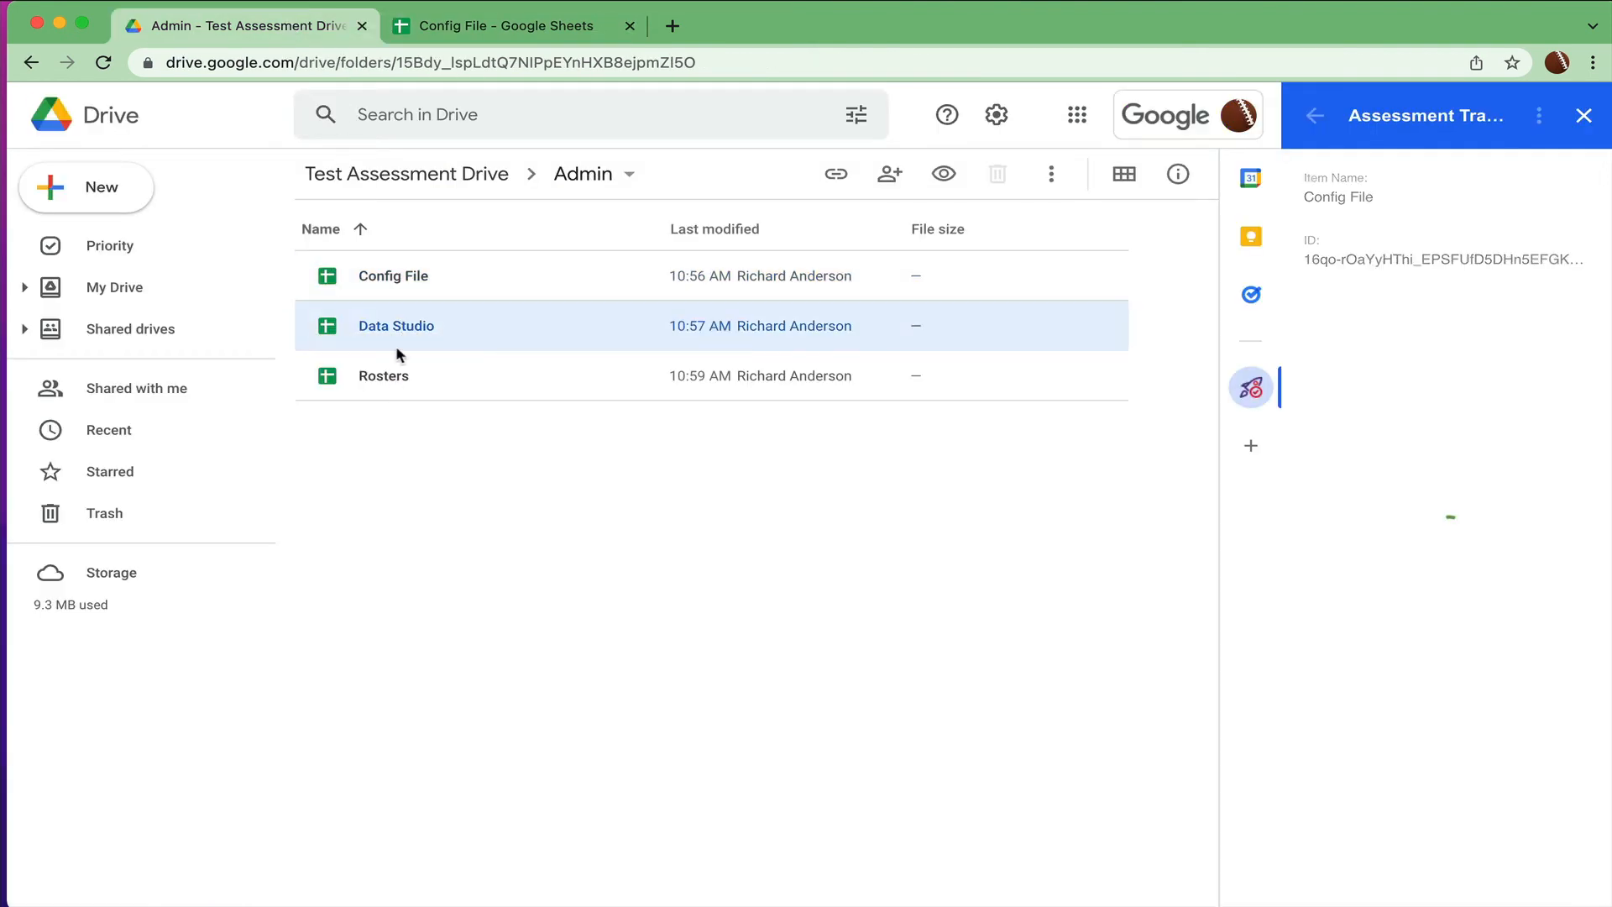
{"action": "double_click", "coordinate": [403, 330]}
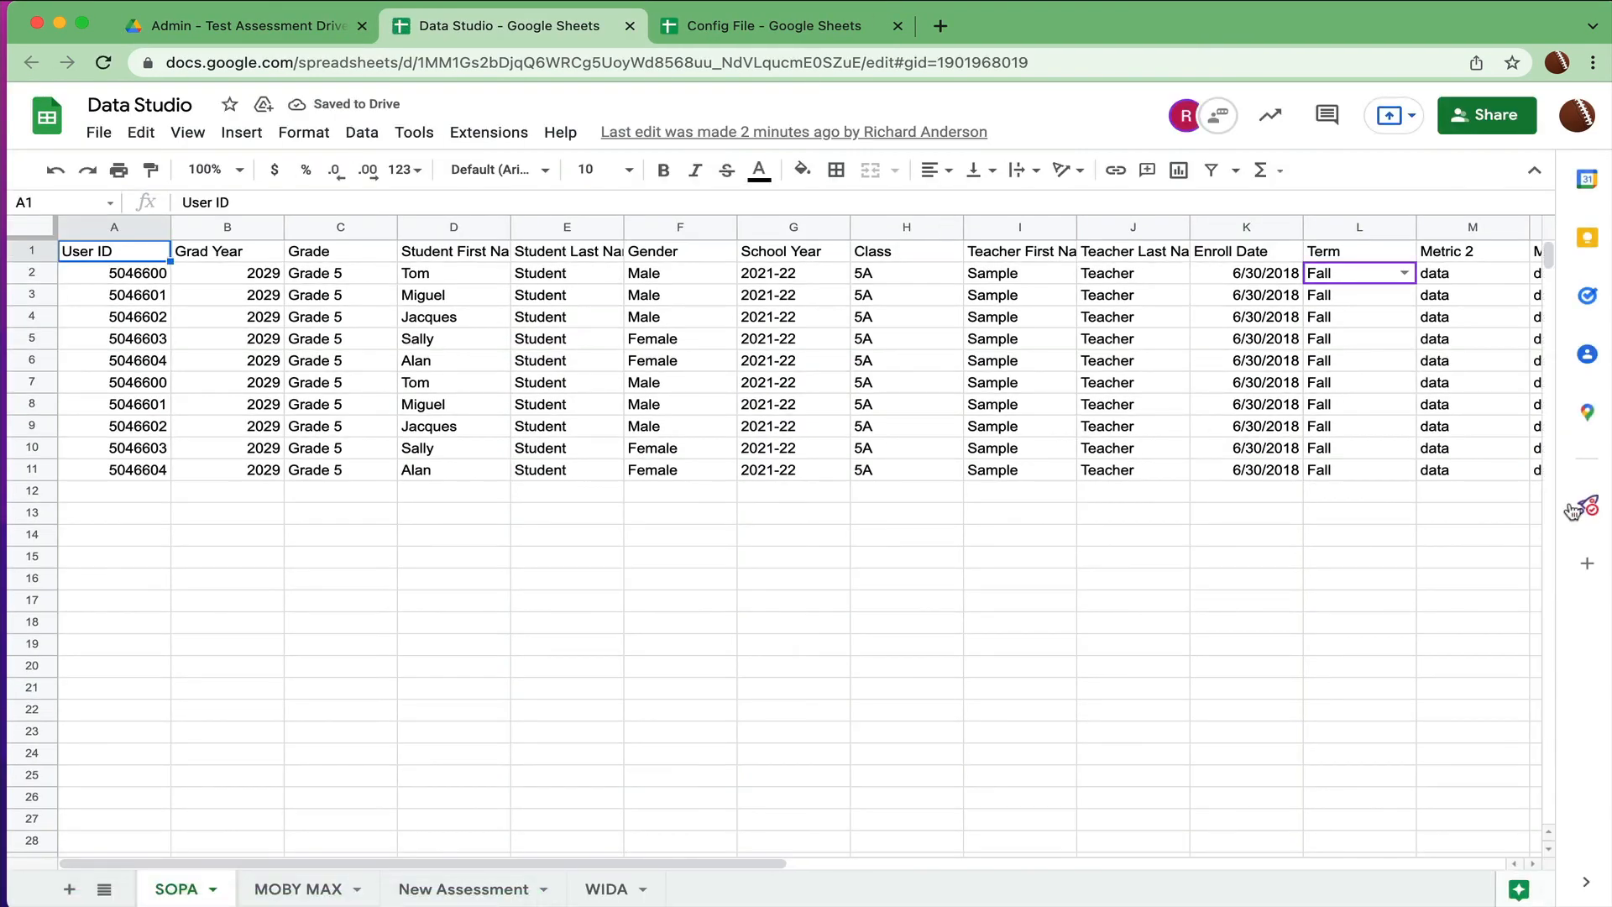
{"action": "left_click", "coordinate": [1587, 506]}
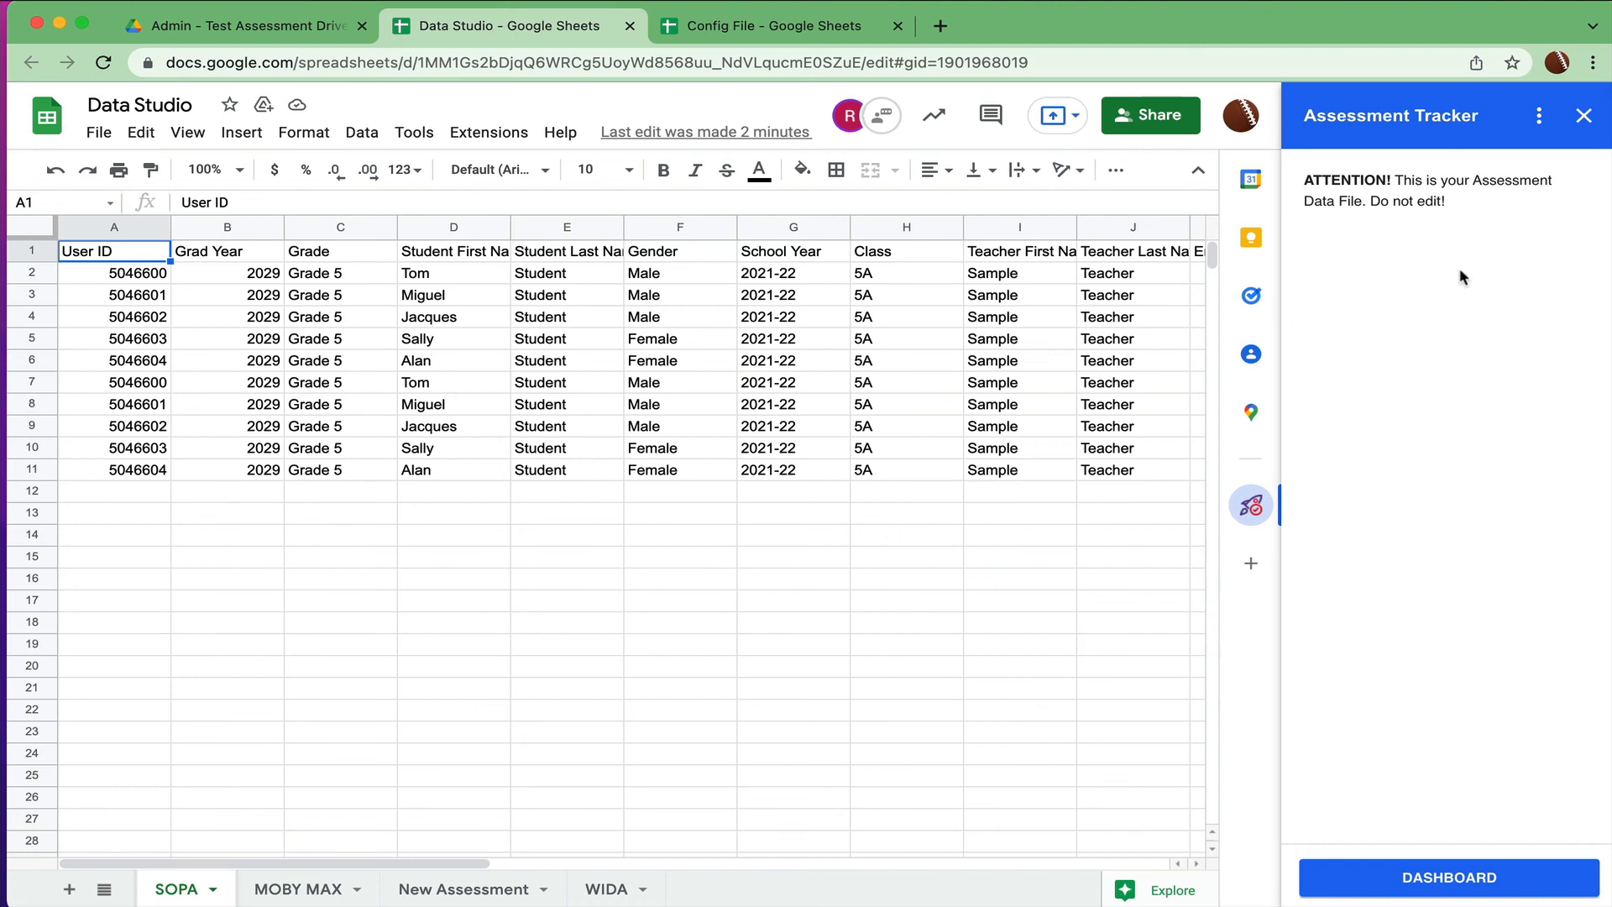
{"action": "left_click", "coordinate": [1583, 115]}
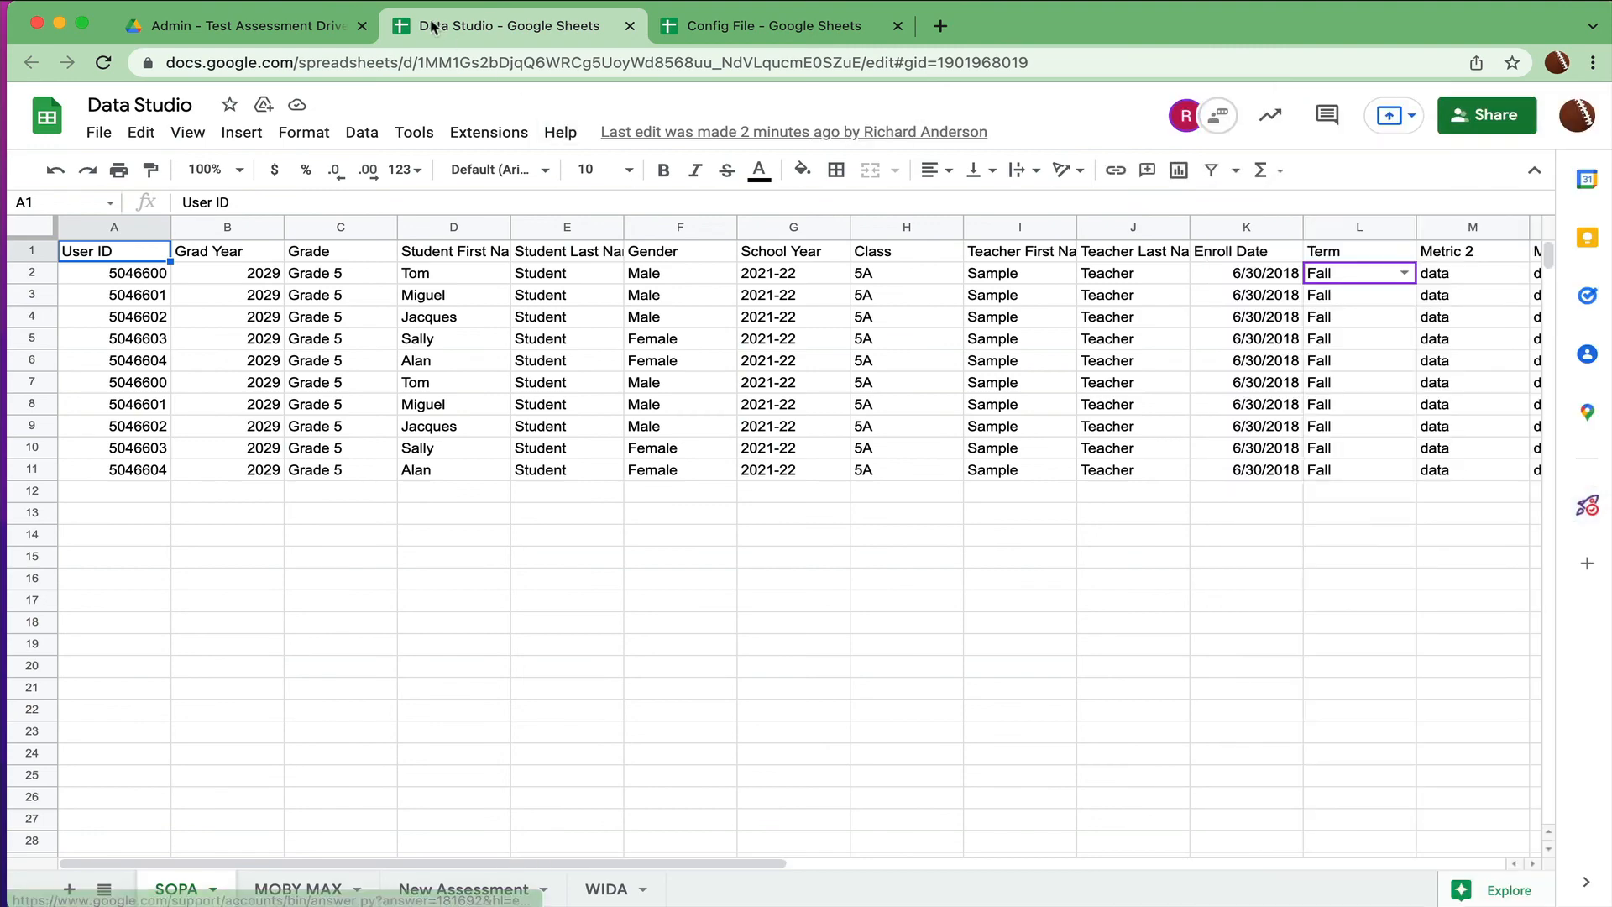
- Open the Rosters spreadsheet from the Admin folder and glance at the Assessment Tracker sidebar before closing it
{"action": "left_click", "coordinate": [288, 34]}
{"action": "double_click", "coordinate": [402, 380]}
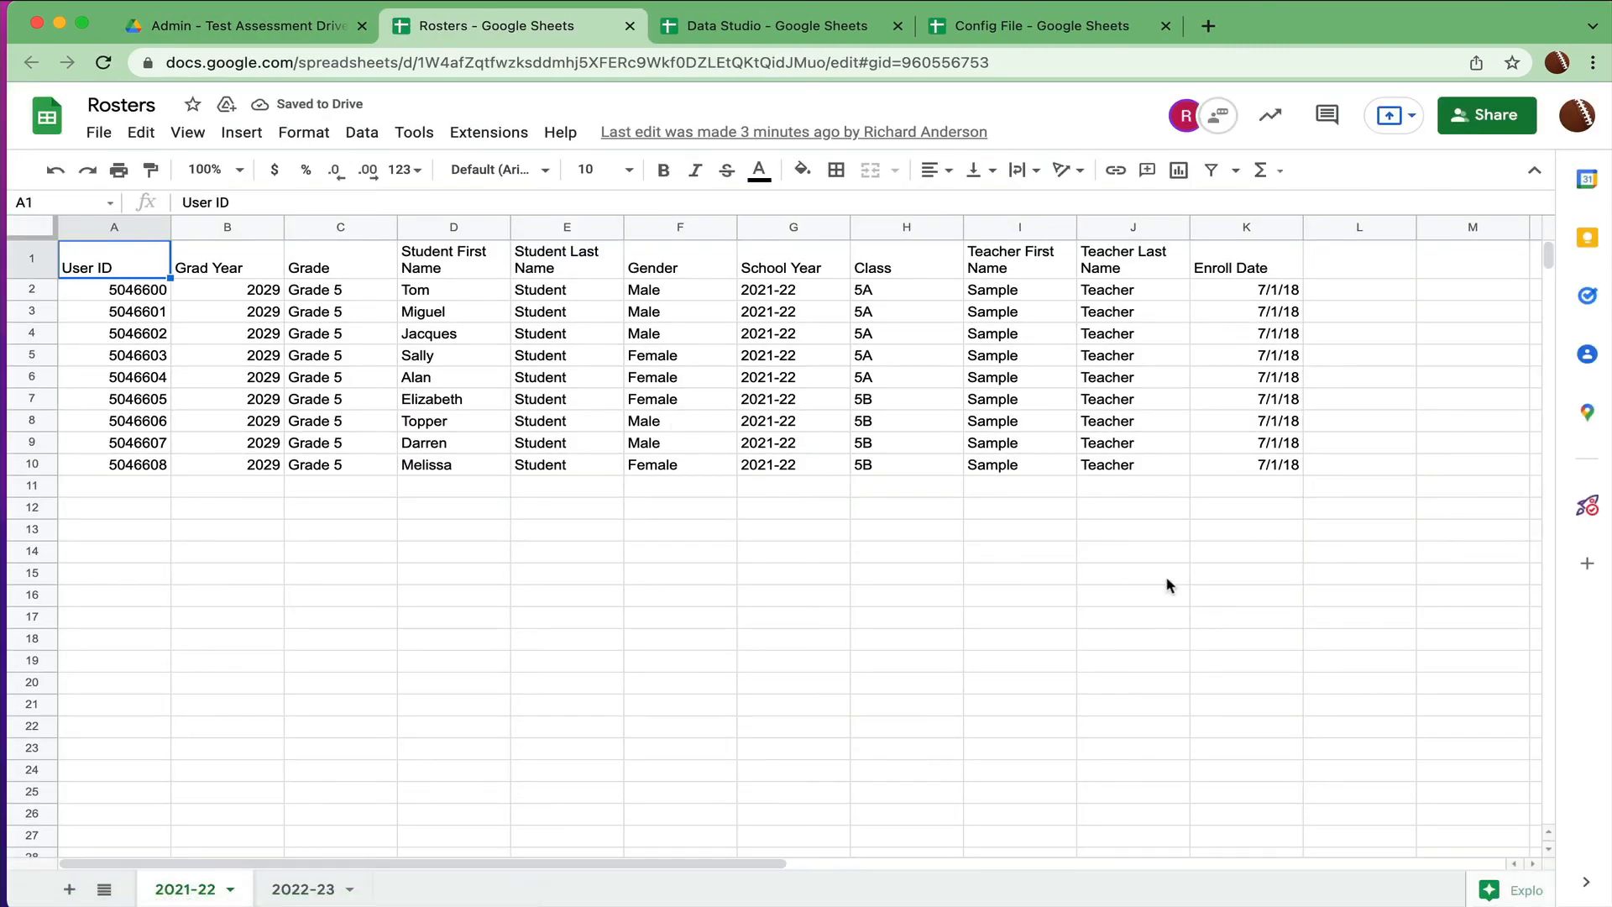
{"action": "left_click", "coordinate": [1586, 505]}
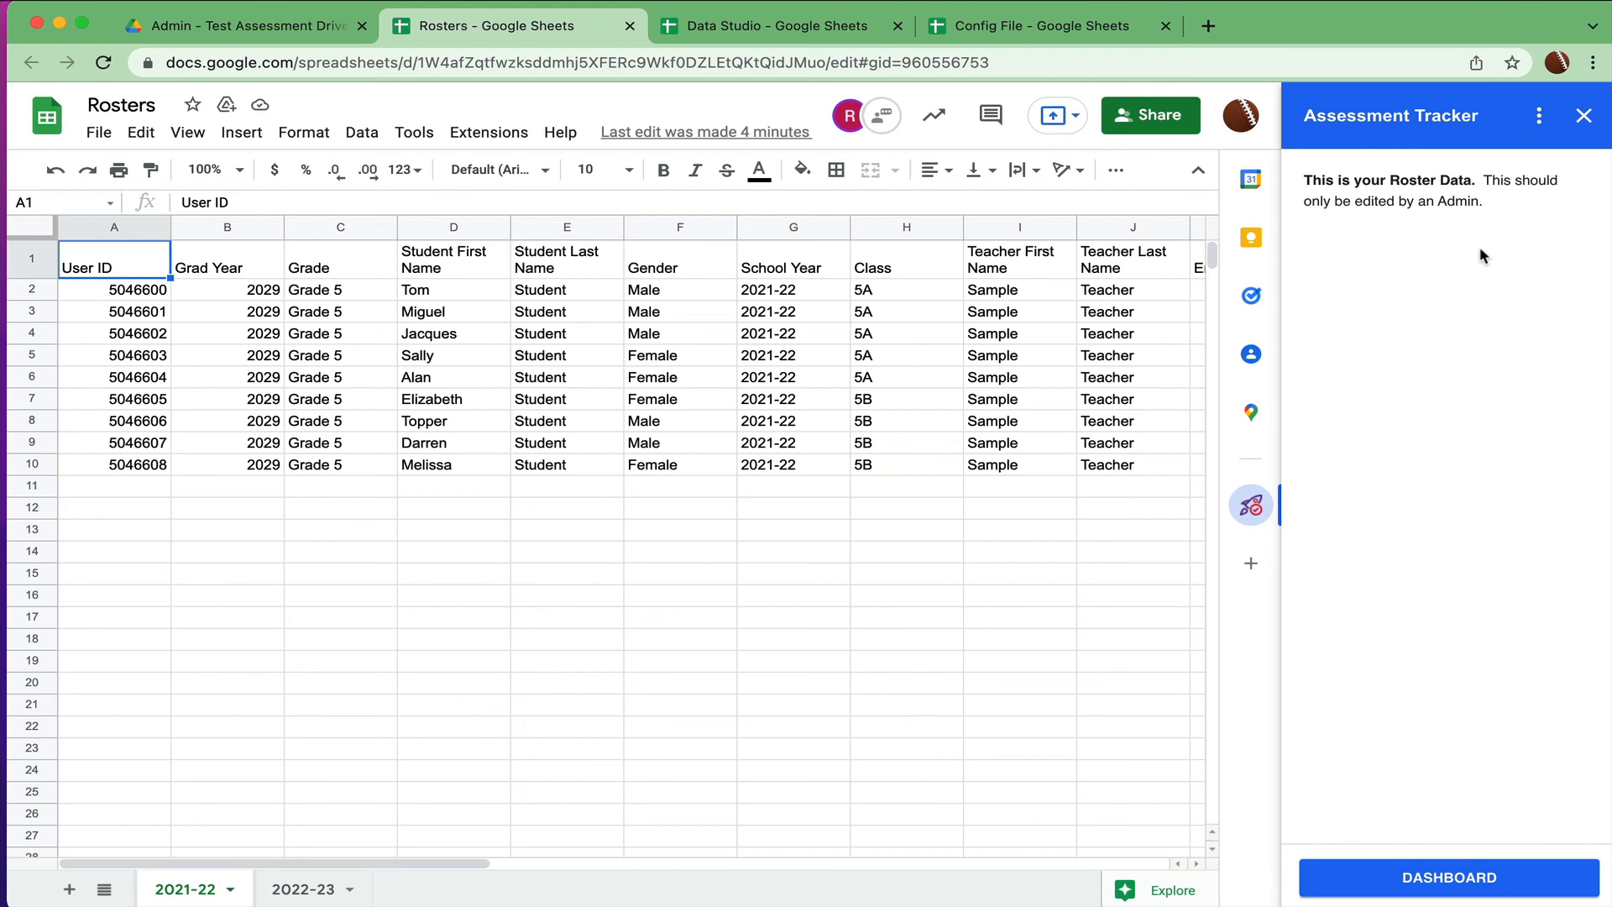
{"action": "left_click", "coordinate": [1584, 115]}
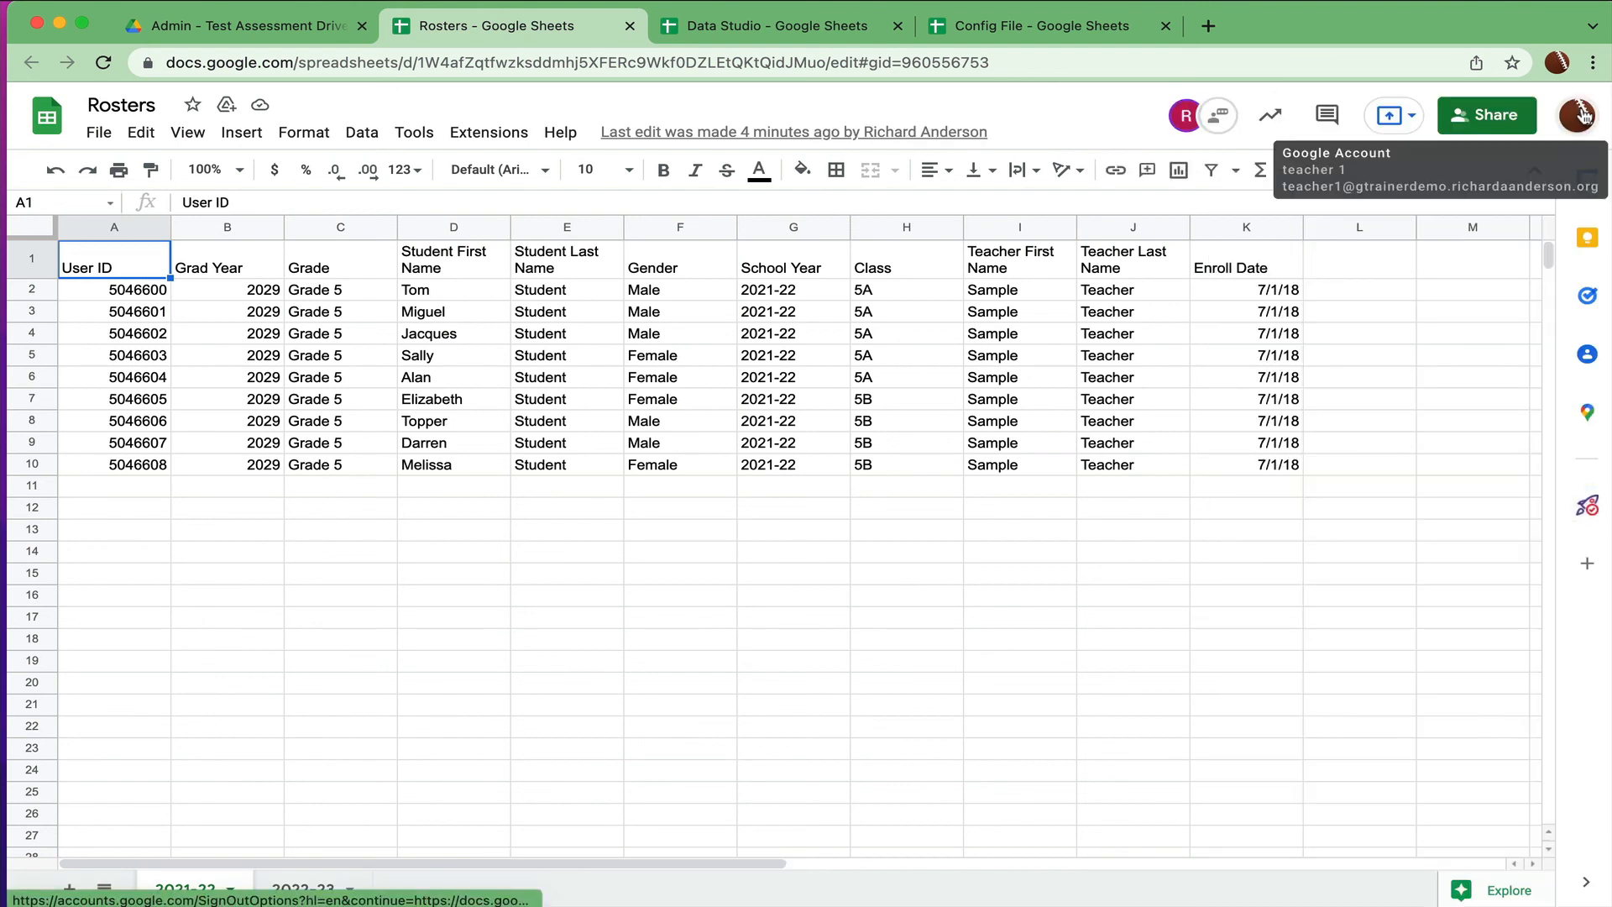